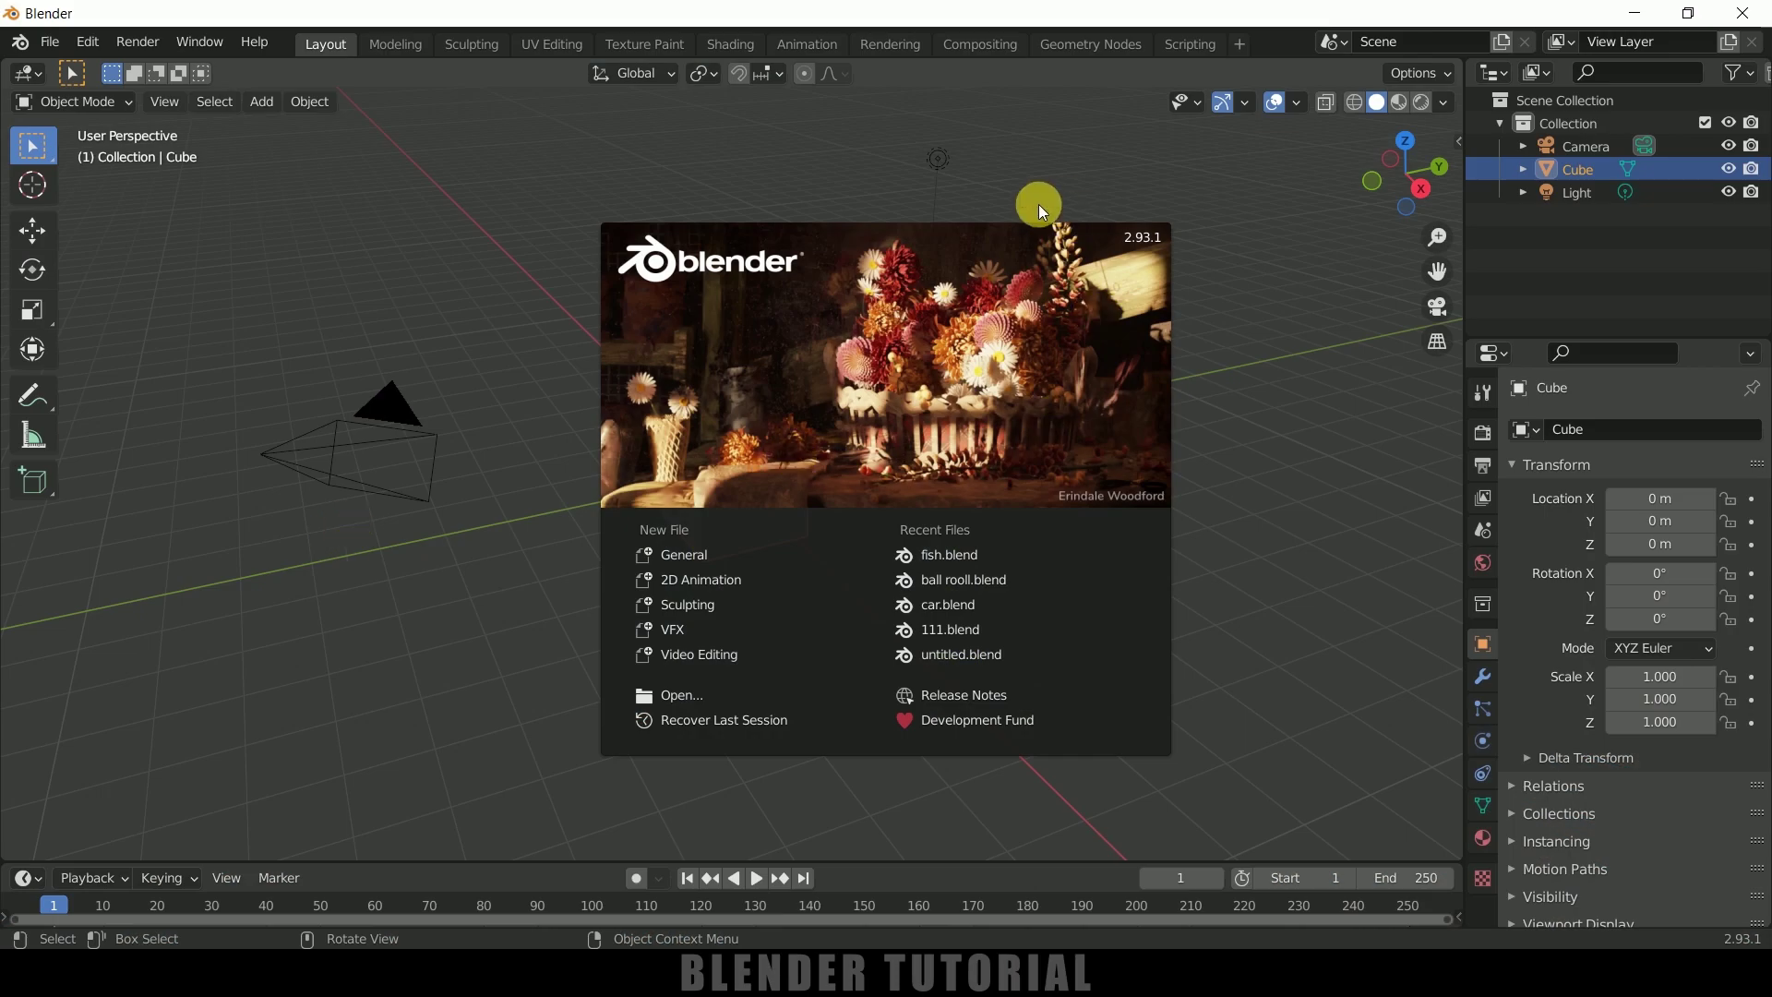
Delete the default cube, camera and light, and add a mesh plane at the origin
{"action": "left_click", "coordinate": [1249, 381]}
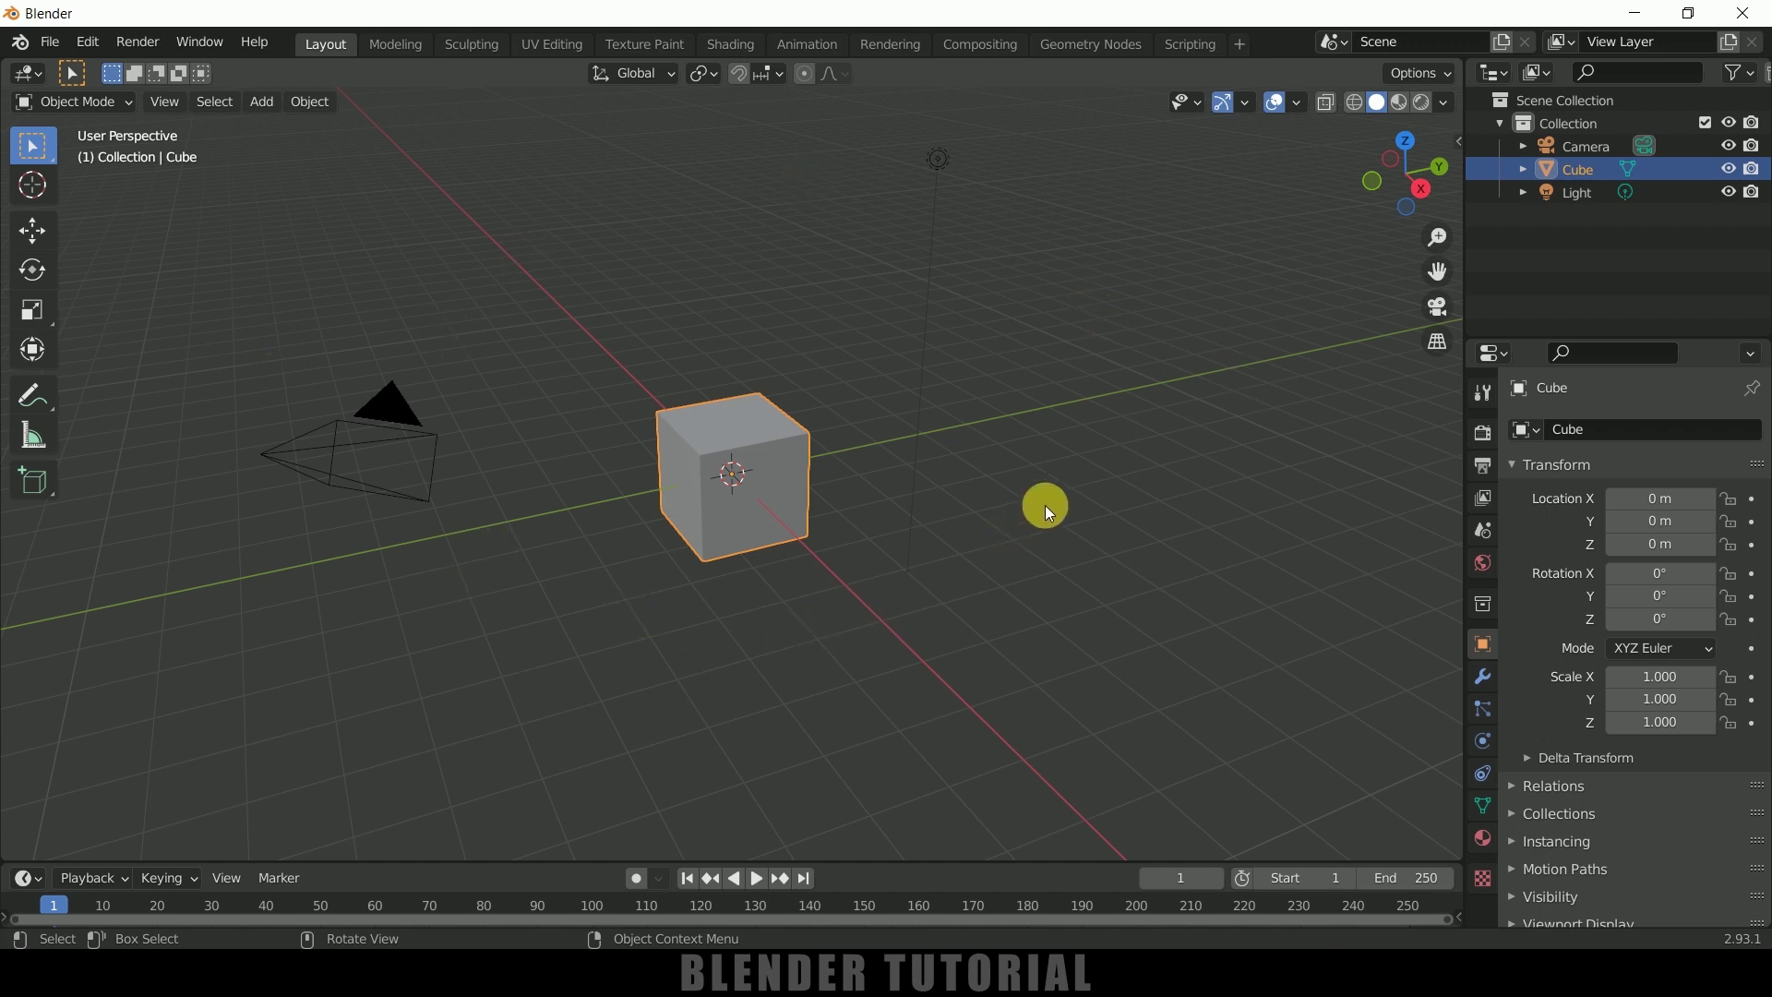
{"action": "key", "text": "a"}
{"action": "key", "text": "Delete"}
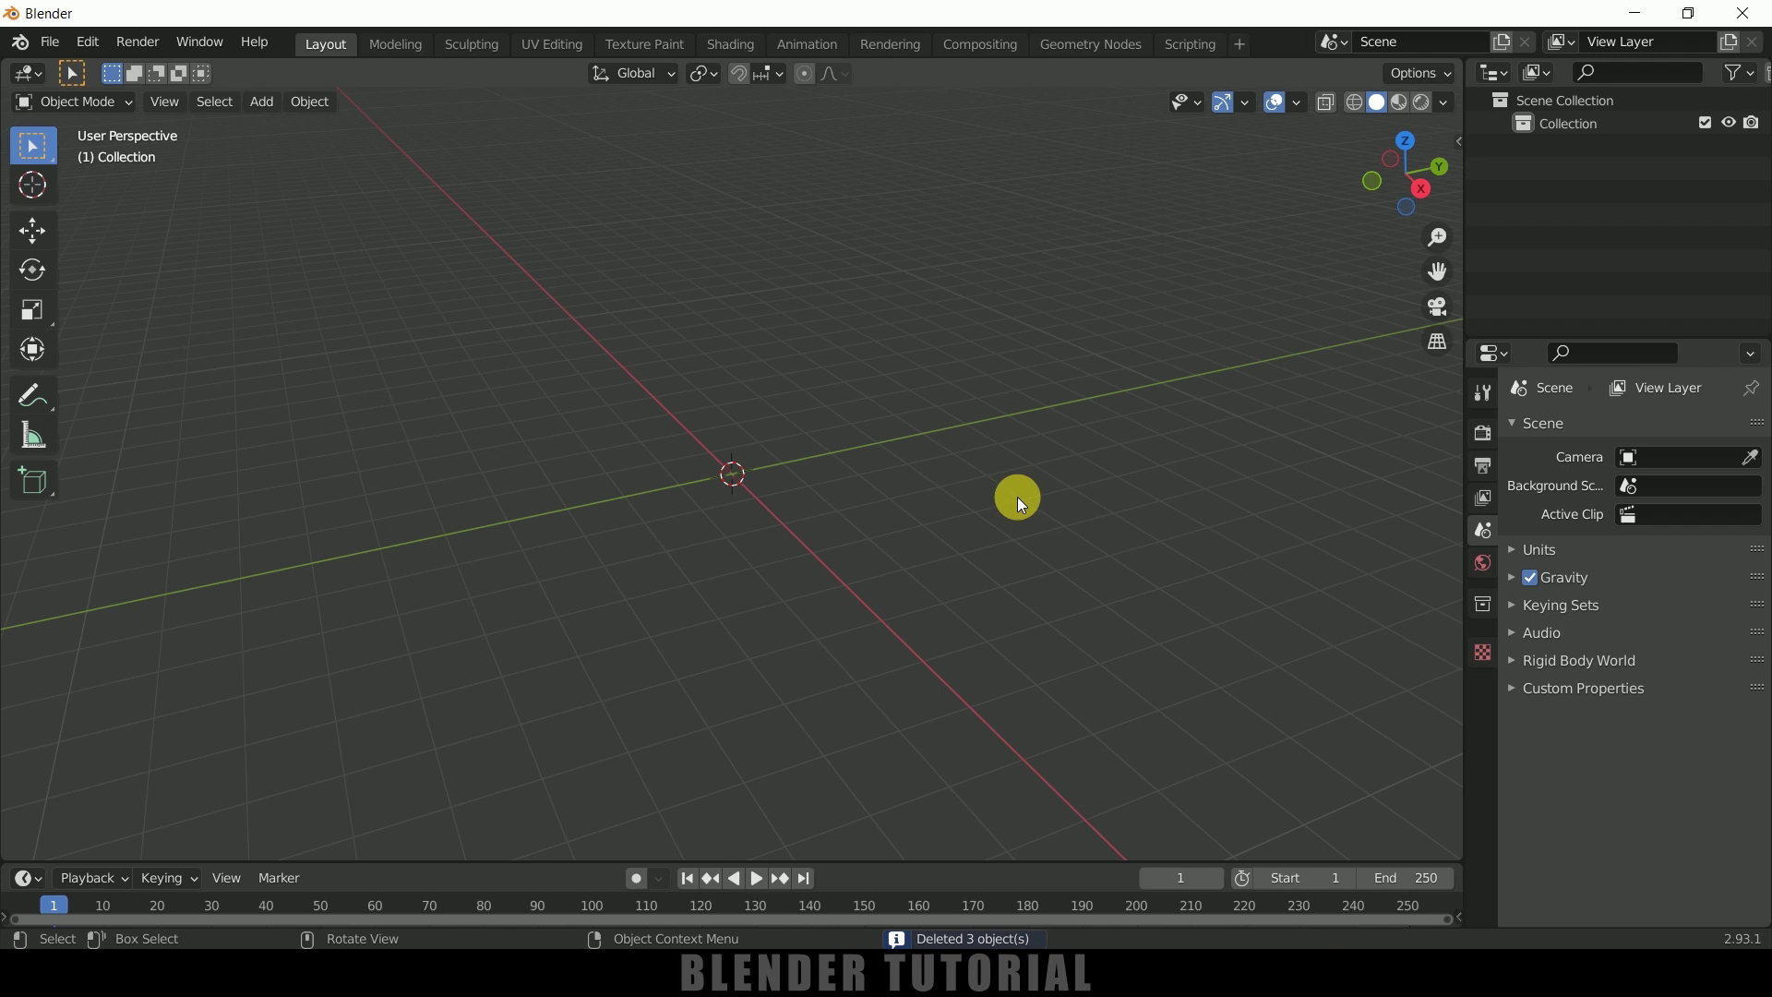
{"action": "left_click", "coordinate": [262, 102]}
{"action": "mouse_move", "coordinate": [272, 129]}
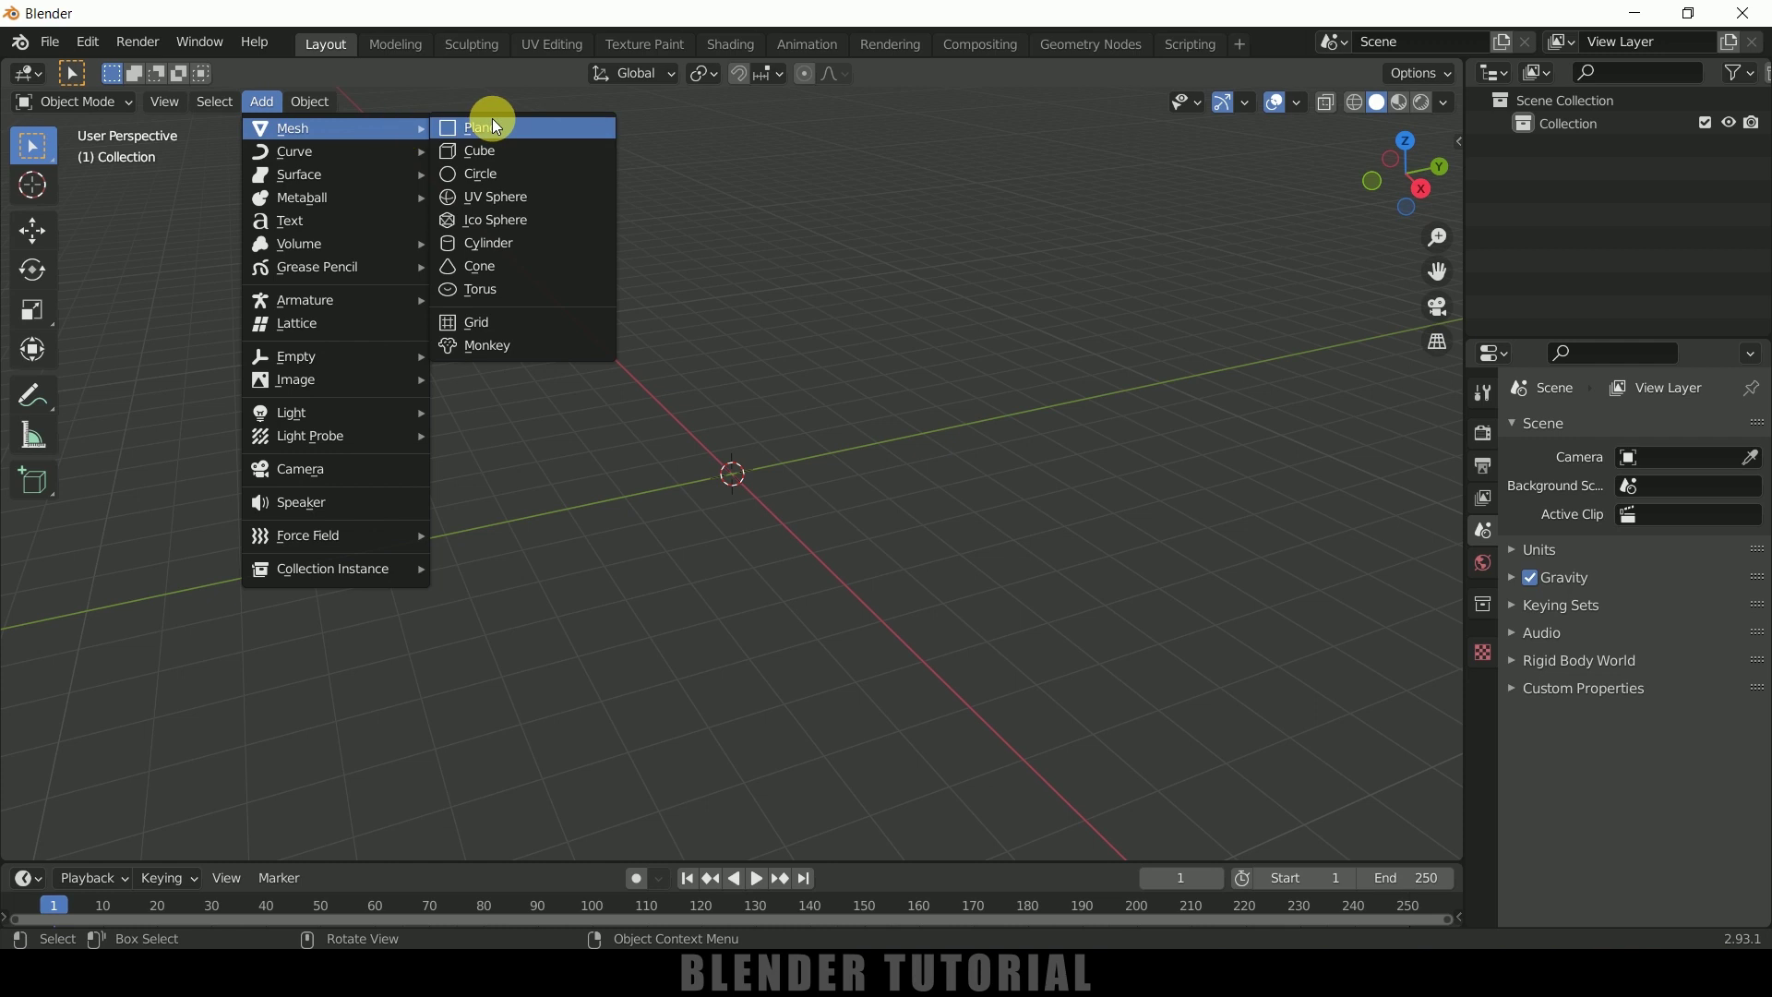
{"action": "left_click", "coordinate": [492, 124]}
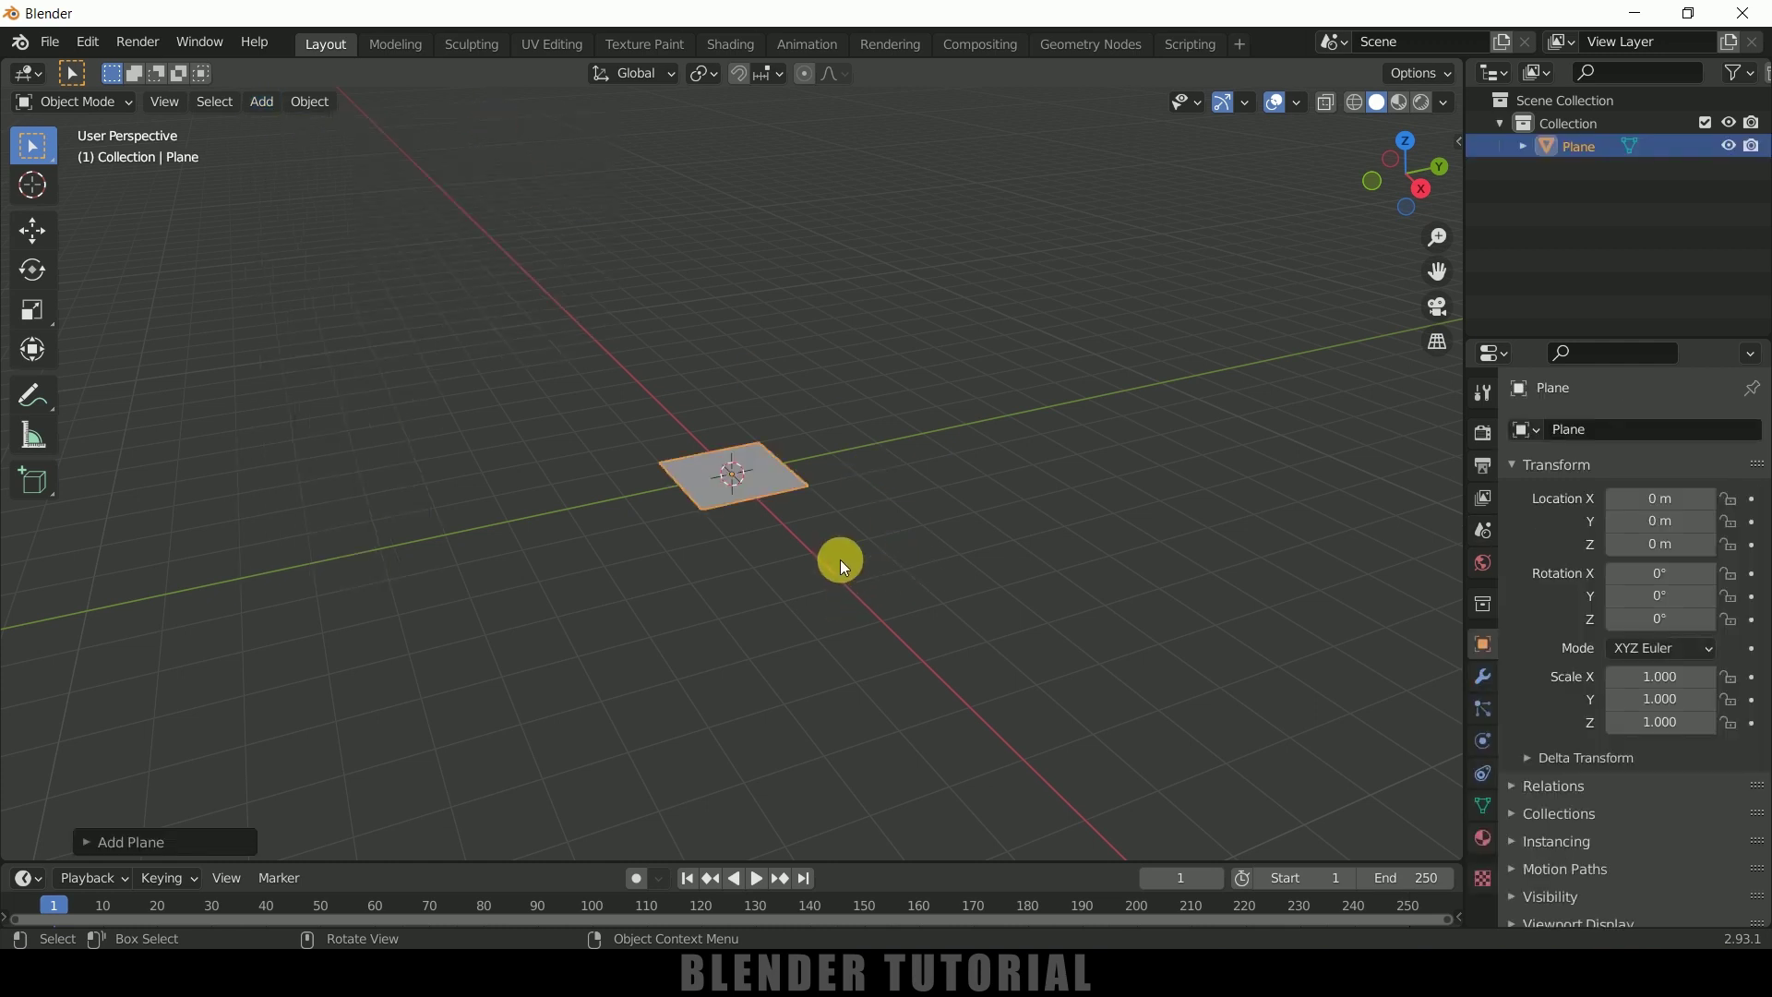
Scale the plane to 3.26, then stretch it along Y to 5.104
{"action": "key", "text": "s"}
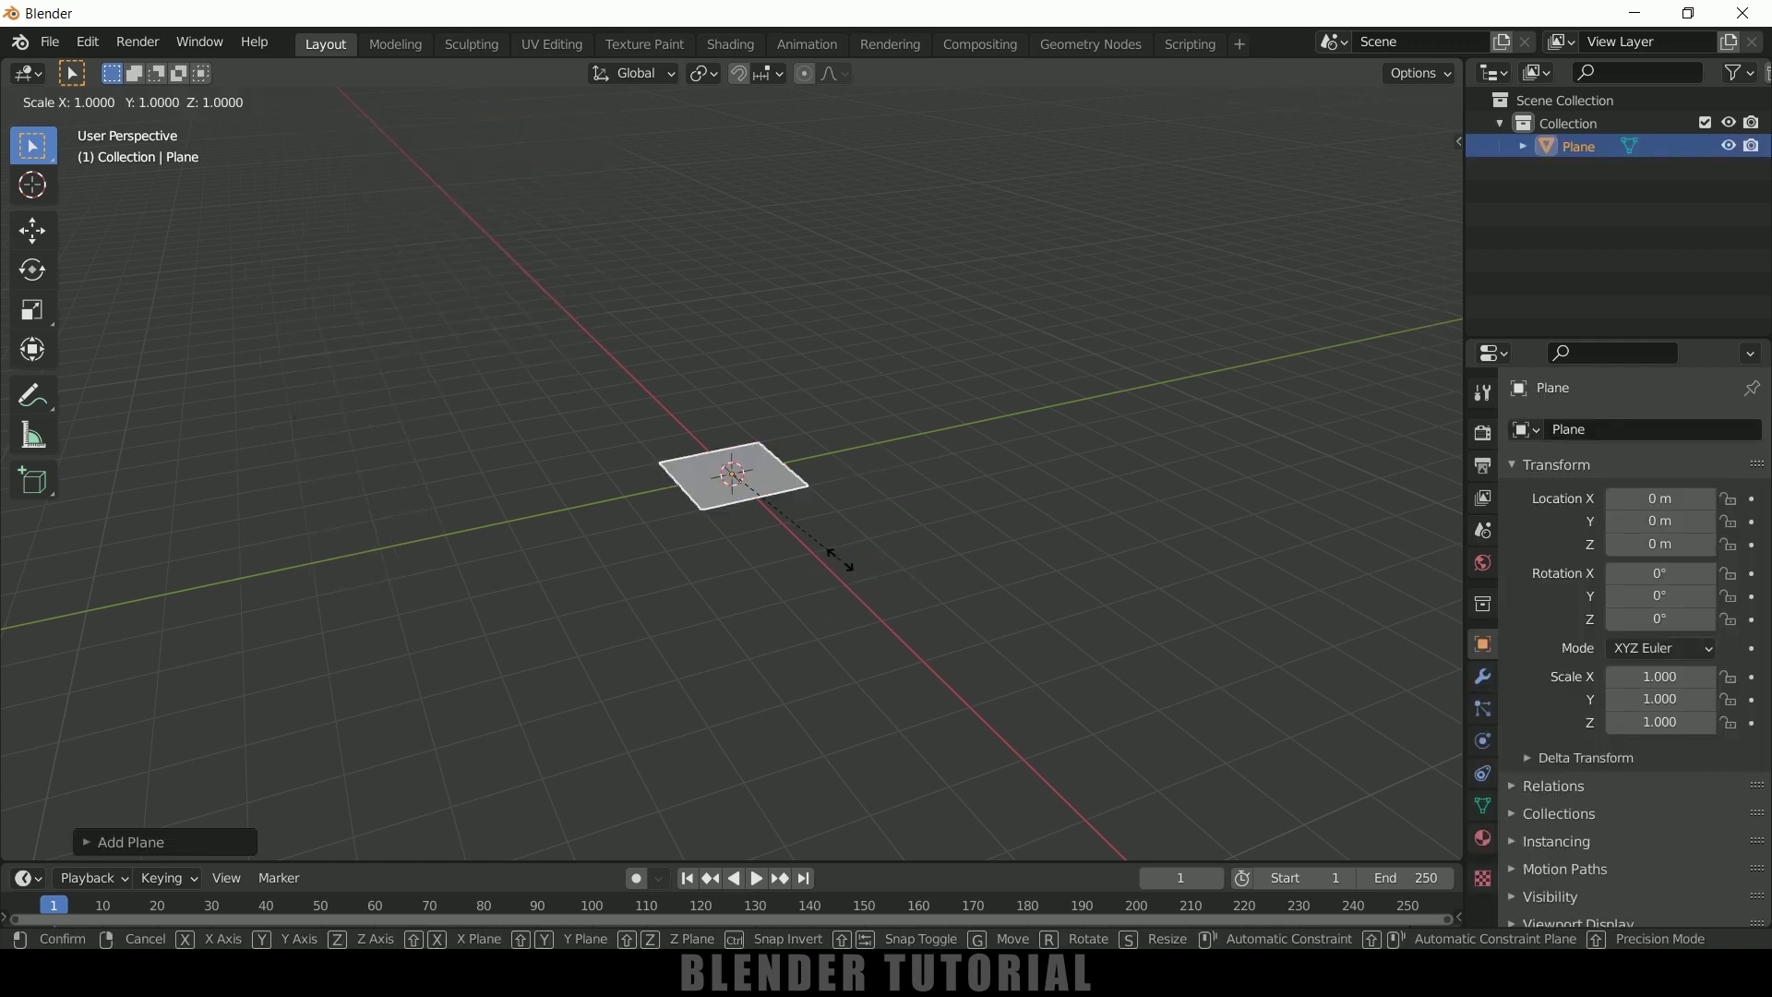
{"action": "left_click", "coordinate": [1150, 630]}
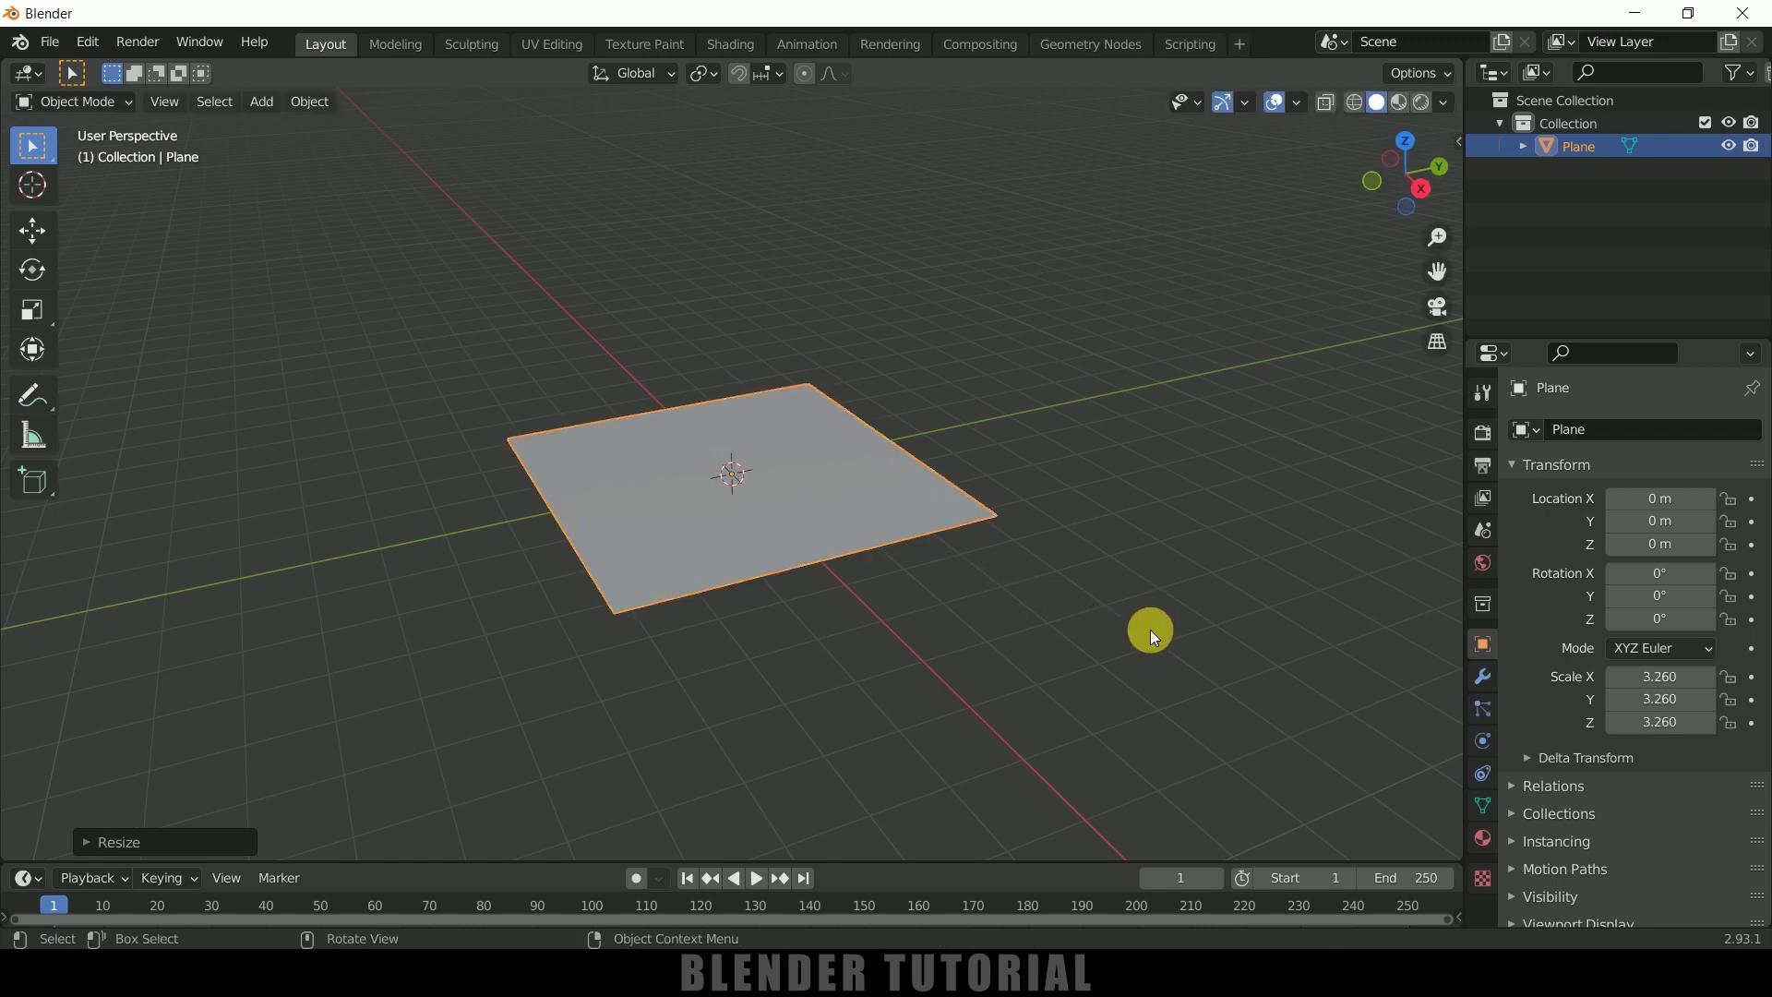
{"action": "middle_click_drag", "start_coordinate": [1150, 630], "coordinate": [594, 506]}
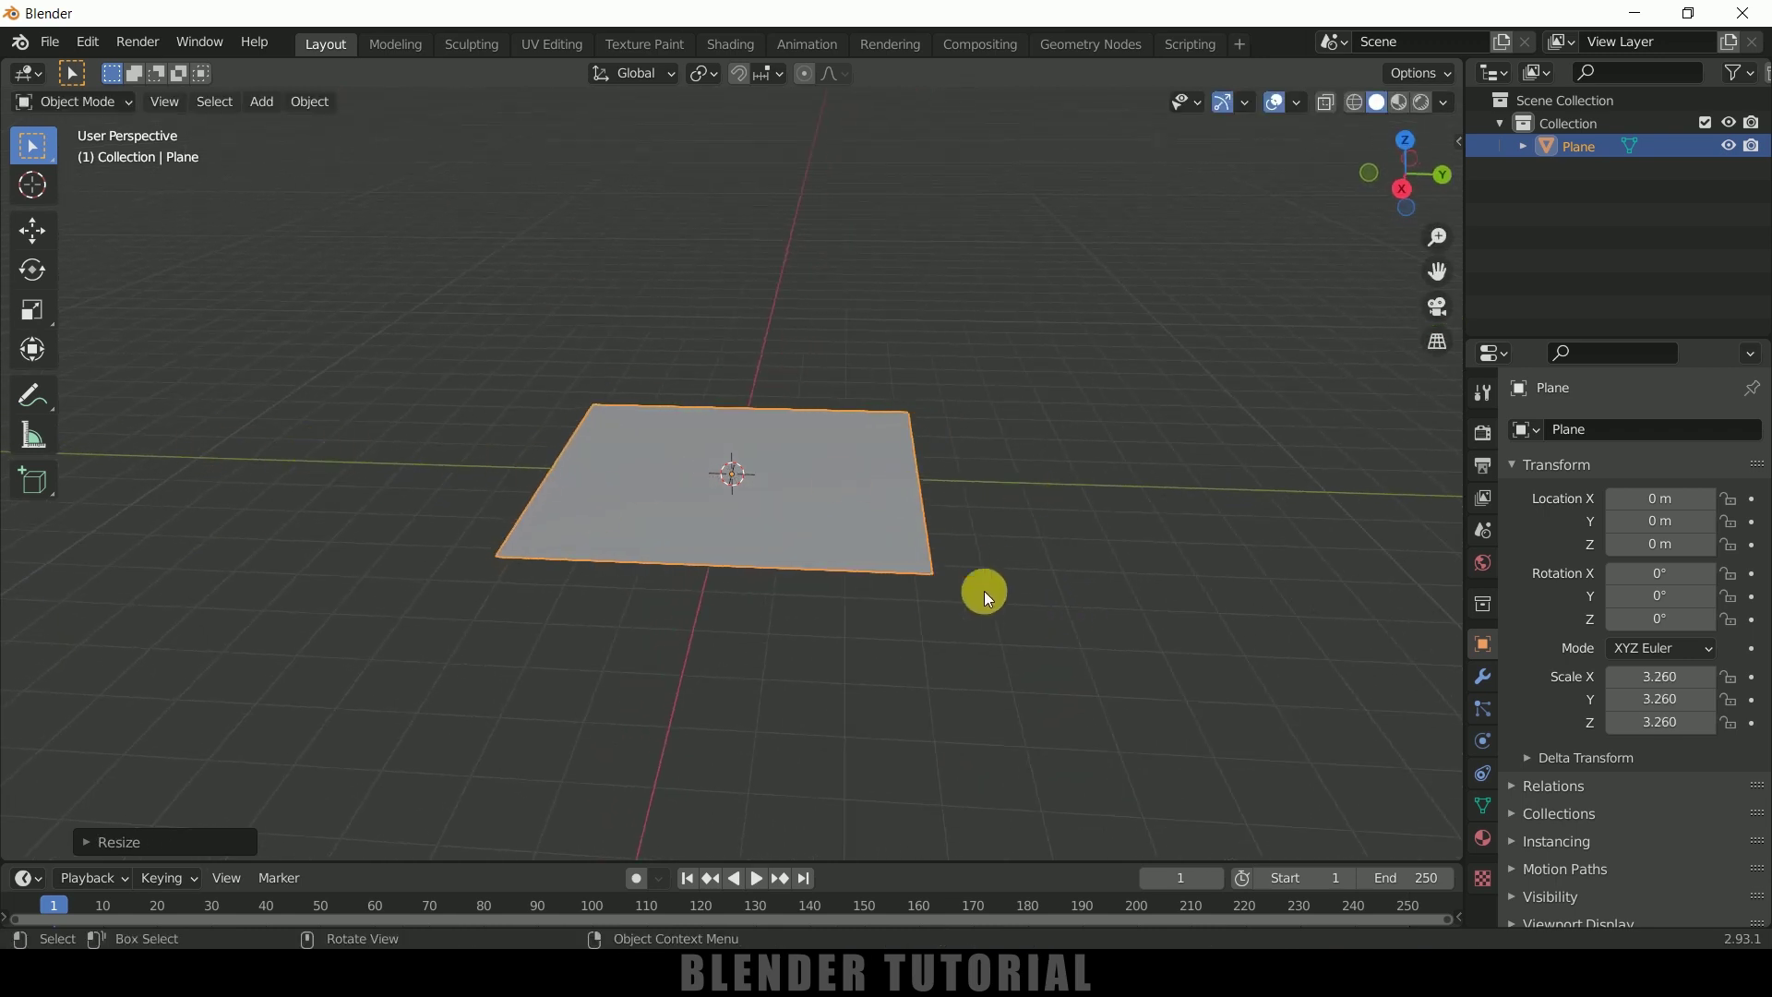
{"action": "key", "text": "s"}
{"action": "key", "text": "y"}
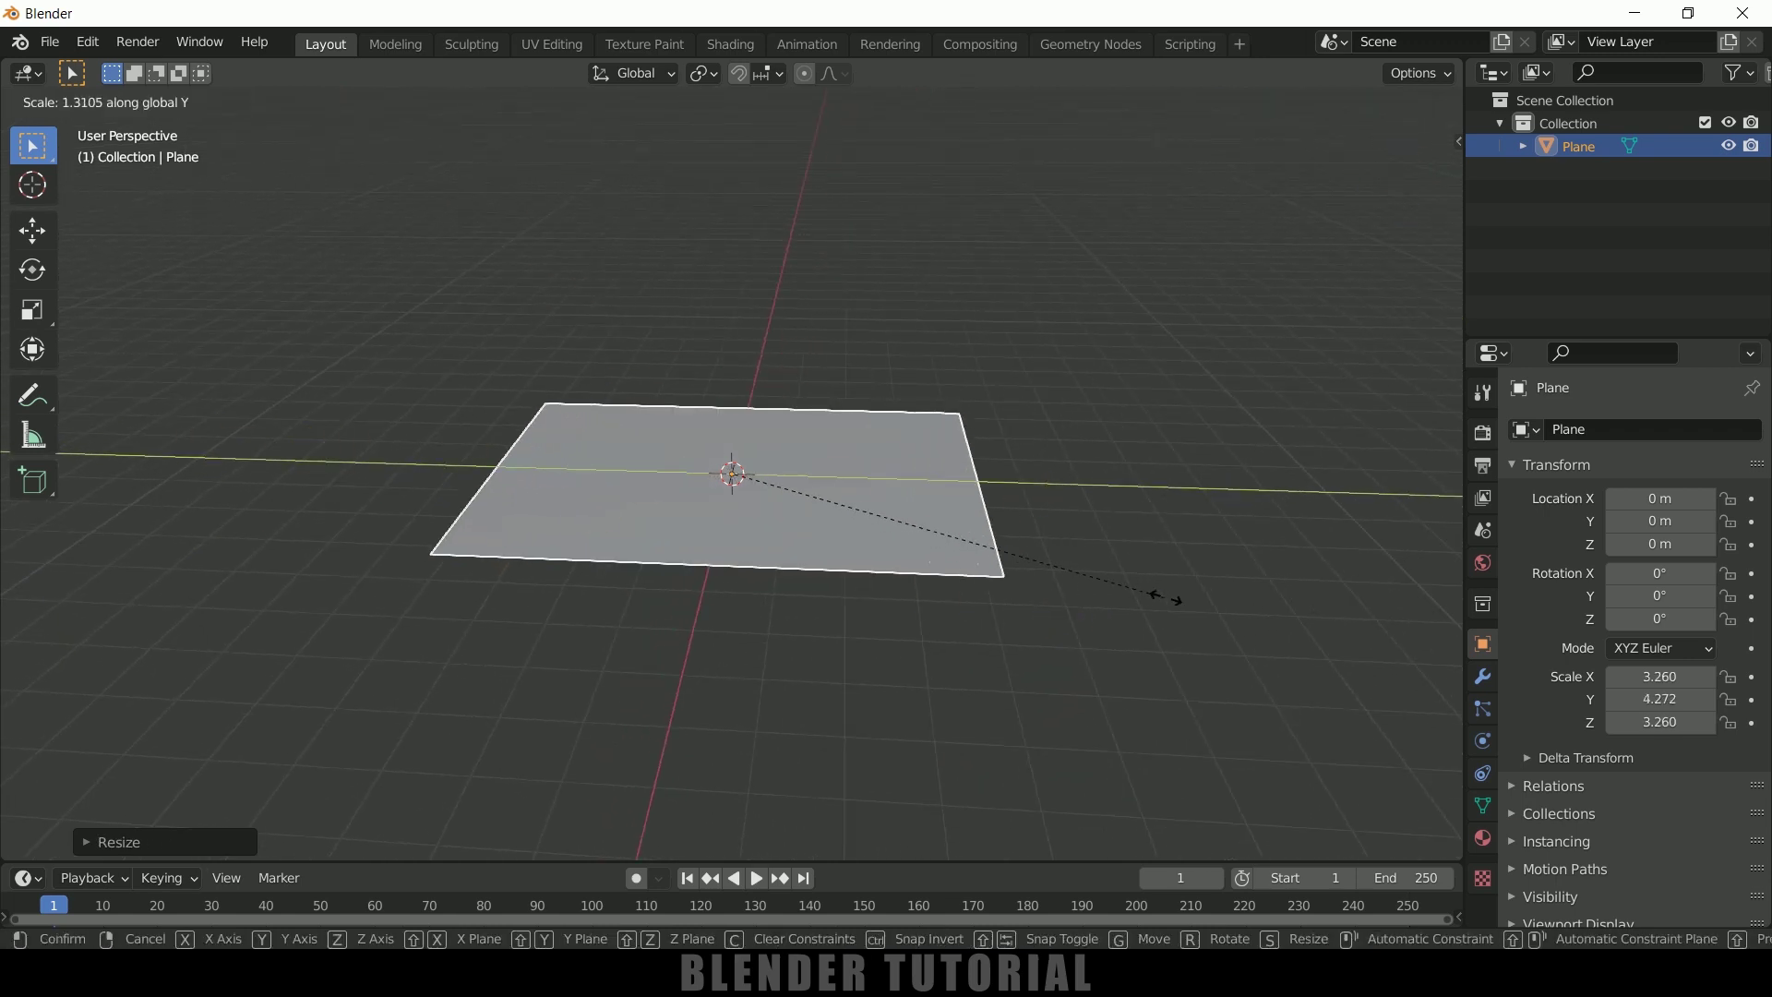
{"action": "left_click", "coordinate": [1253, 606]}
{"action": "middle_click_drag", "start_coordinate": [1254, 605], "coordinate": [772, 523]}
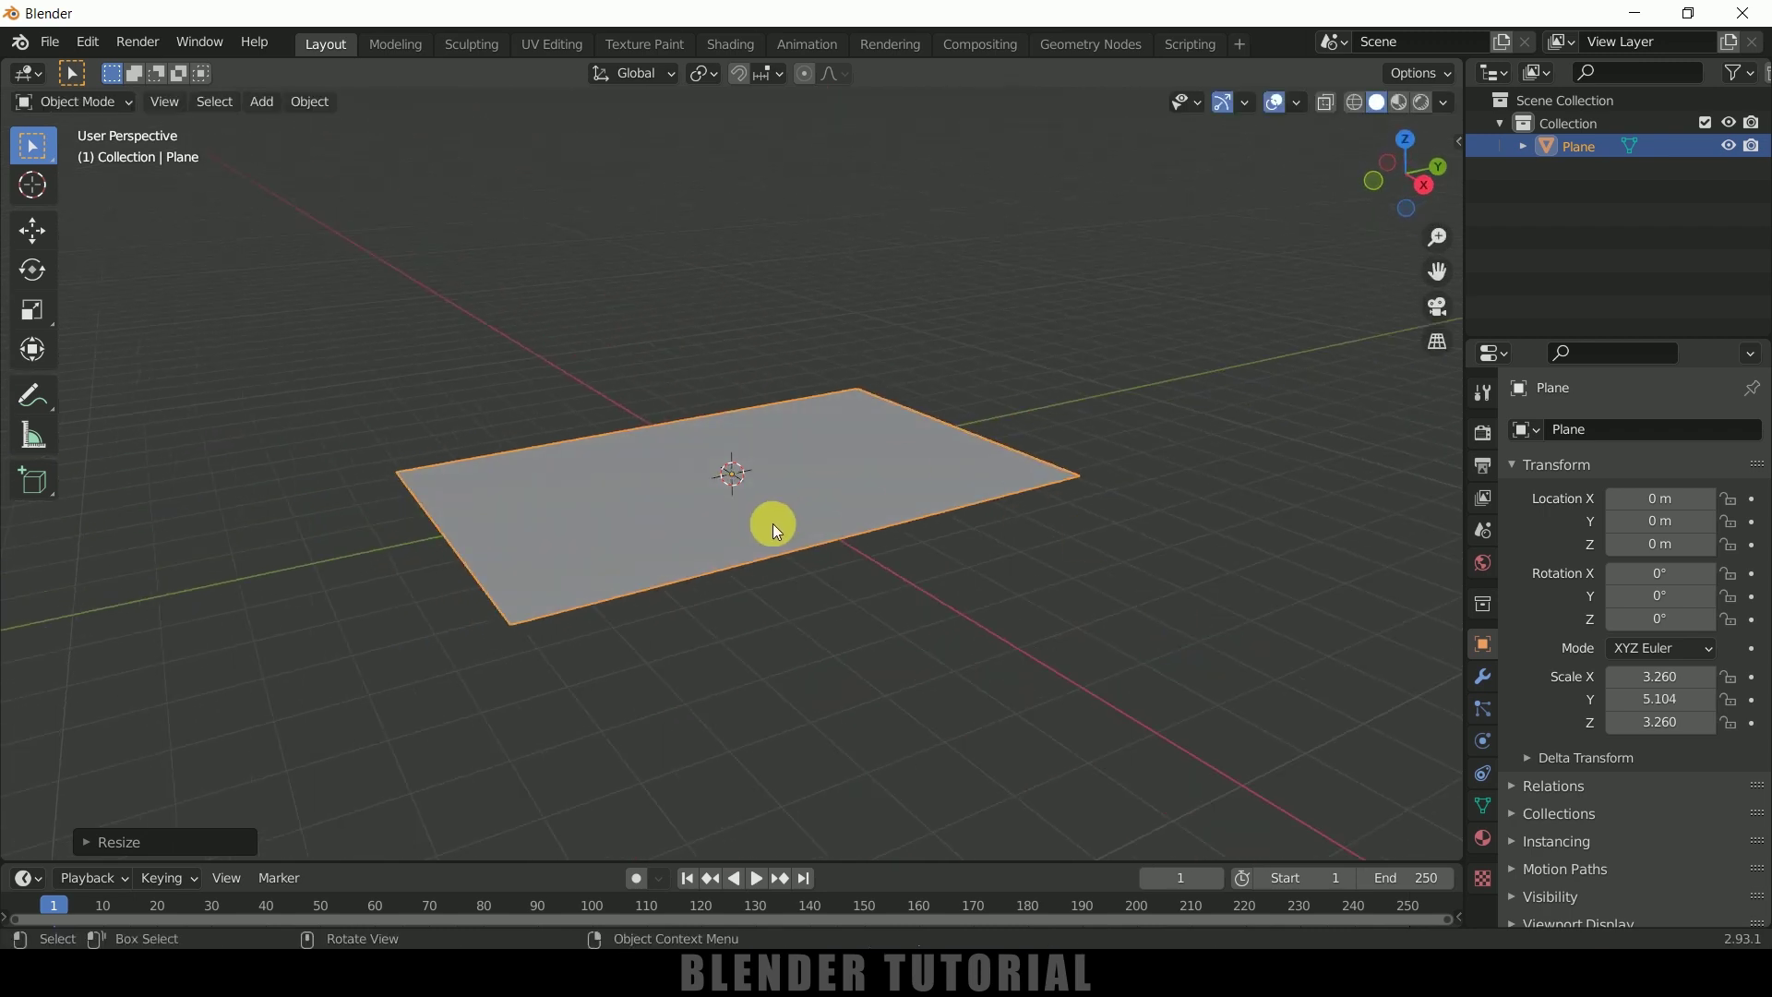
Rotate the plane 90° around X (rx90) and raise it to about 6.5 m in Z
{"action": "type", "text": "rx"}
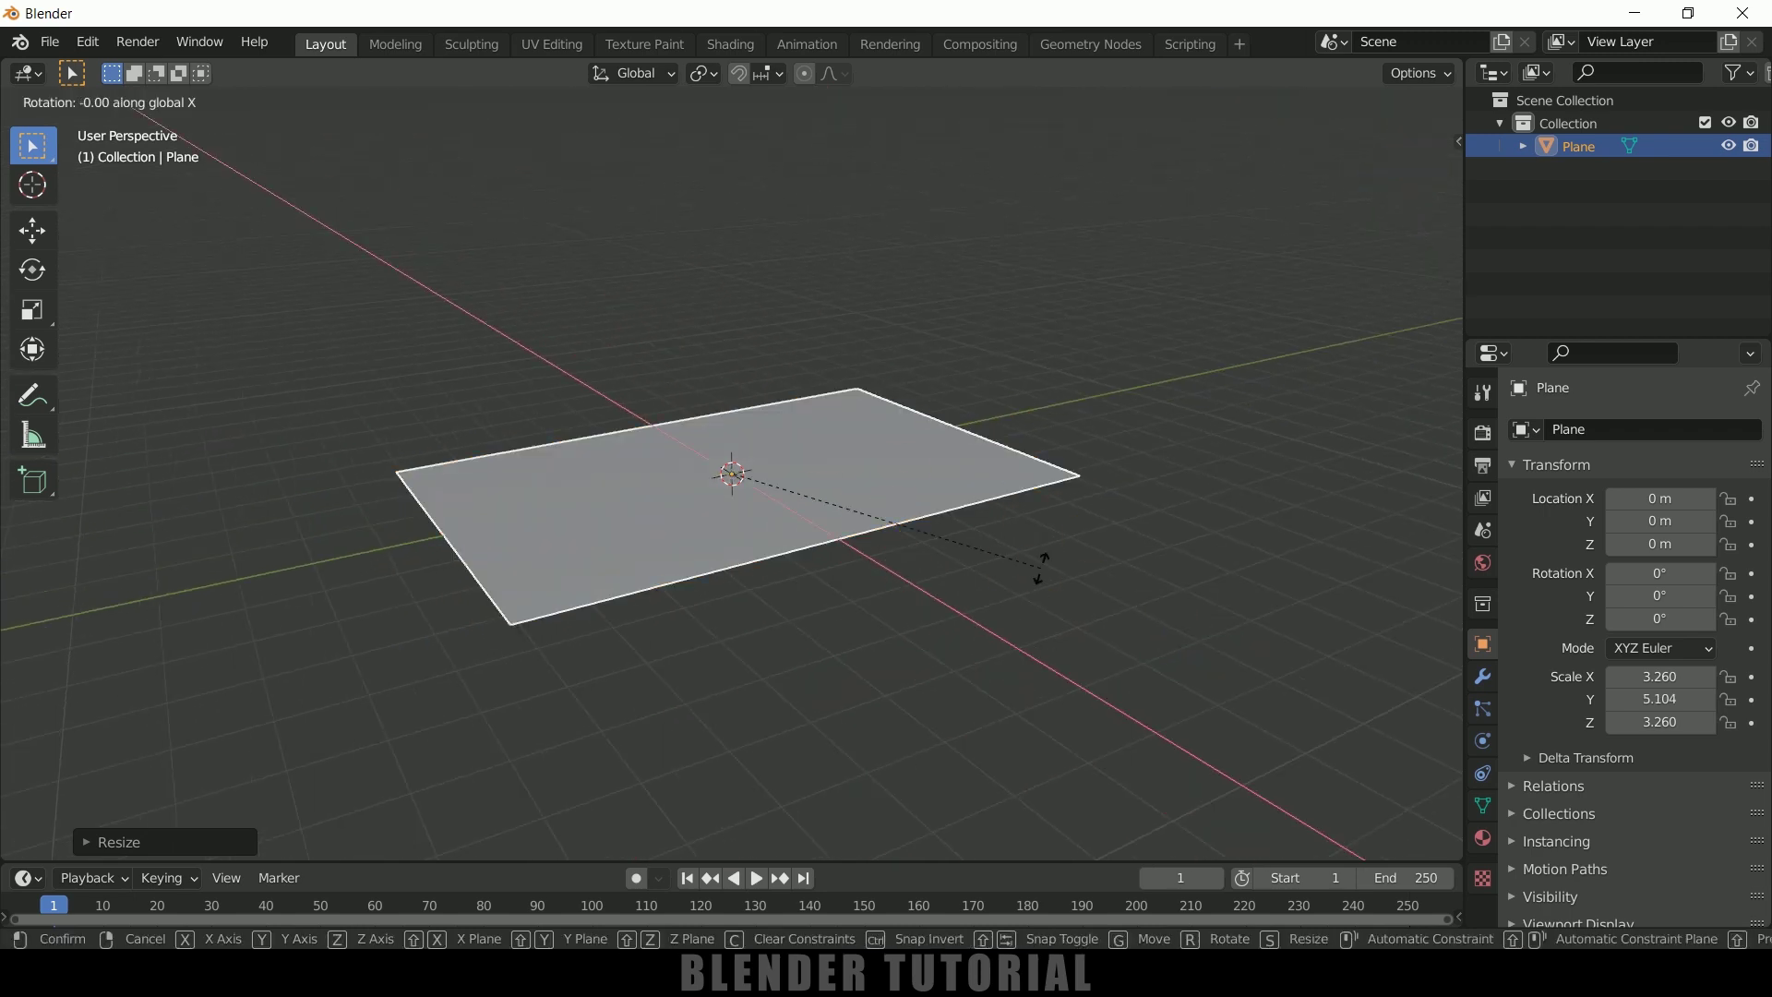
{"action": "type", "text": "90"}
{"action": "left_click", "coordinate": [1040, 568]}
{"action": "scroll", "coordinate": [1052, 558], "scroll_direction": "down", "scroll_amount": 2}
{"action": "middle_click_drag", "start_coordinate": [1061, 558], "coordinate": [991, 530]}
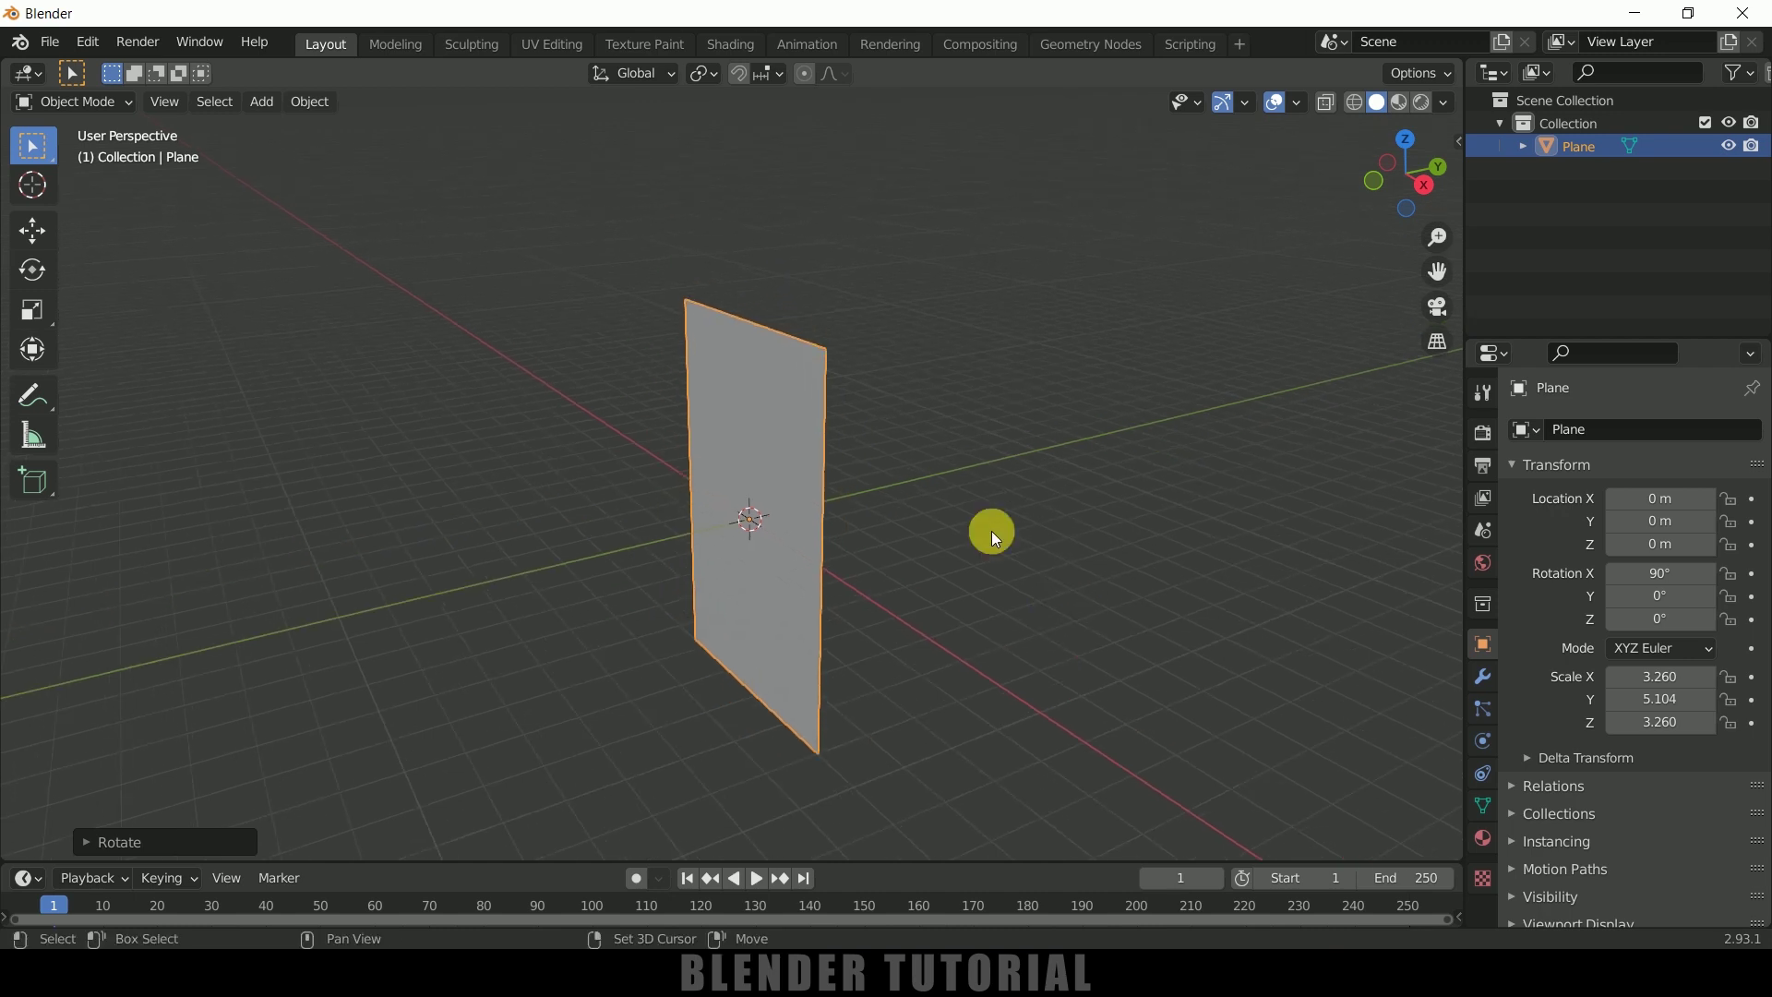
{"action": "left_click", "coordinate": [31, 242]}
{"action": "left_click_drag", "start_coordinate": [751, 435], "coordinate": [792, 176]}
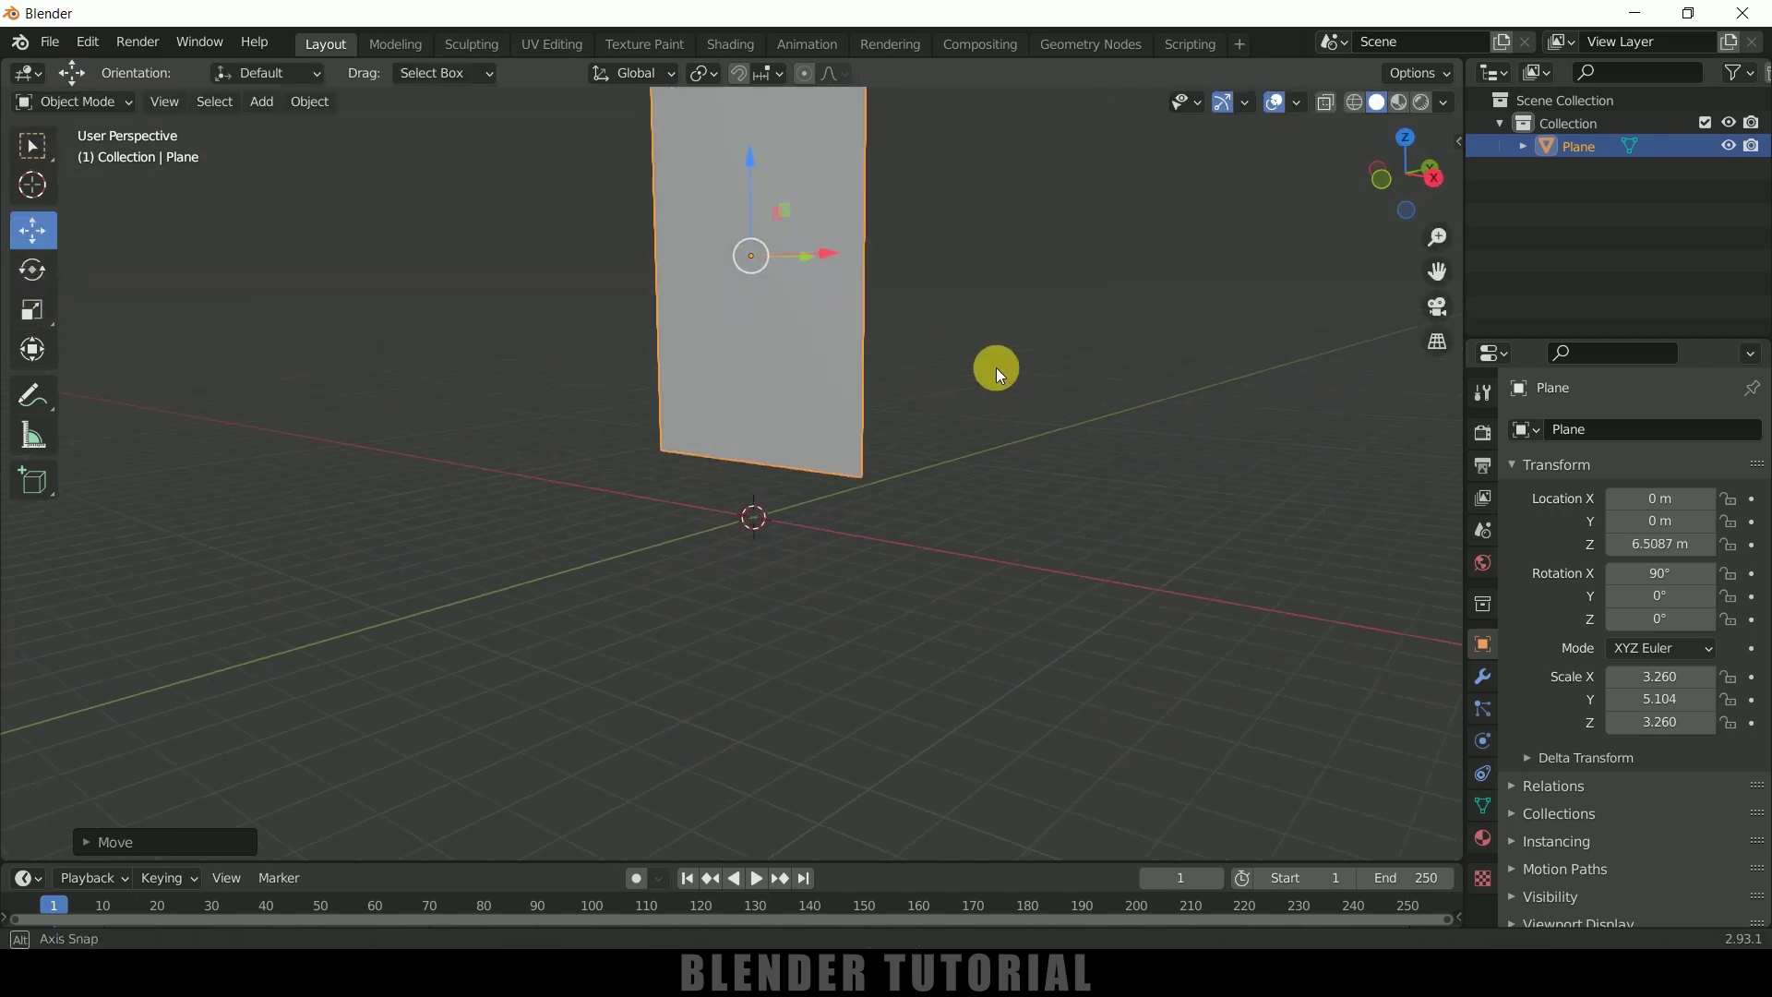
{"action": "middle_click_drag", "start_coordinate": [995, 367], "coordinate": [960, 552]}
{"action": "scroll", "coordinate": [831, 352], "scroll_direction": "up", "scroll_amount": 1}
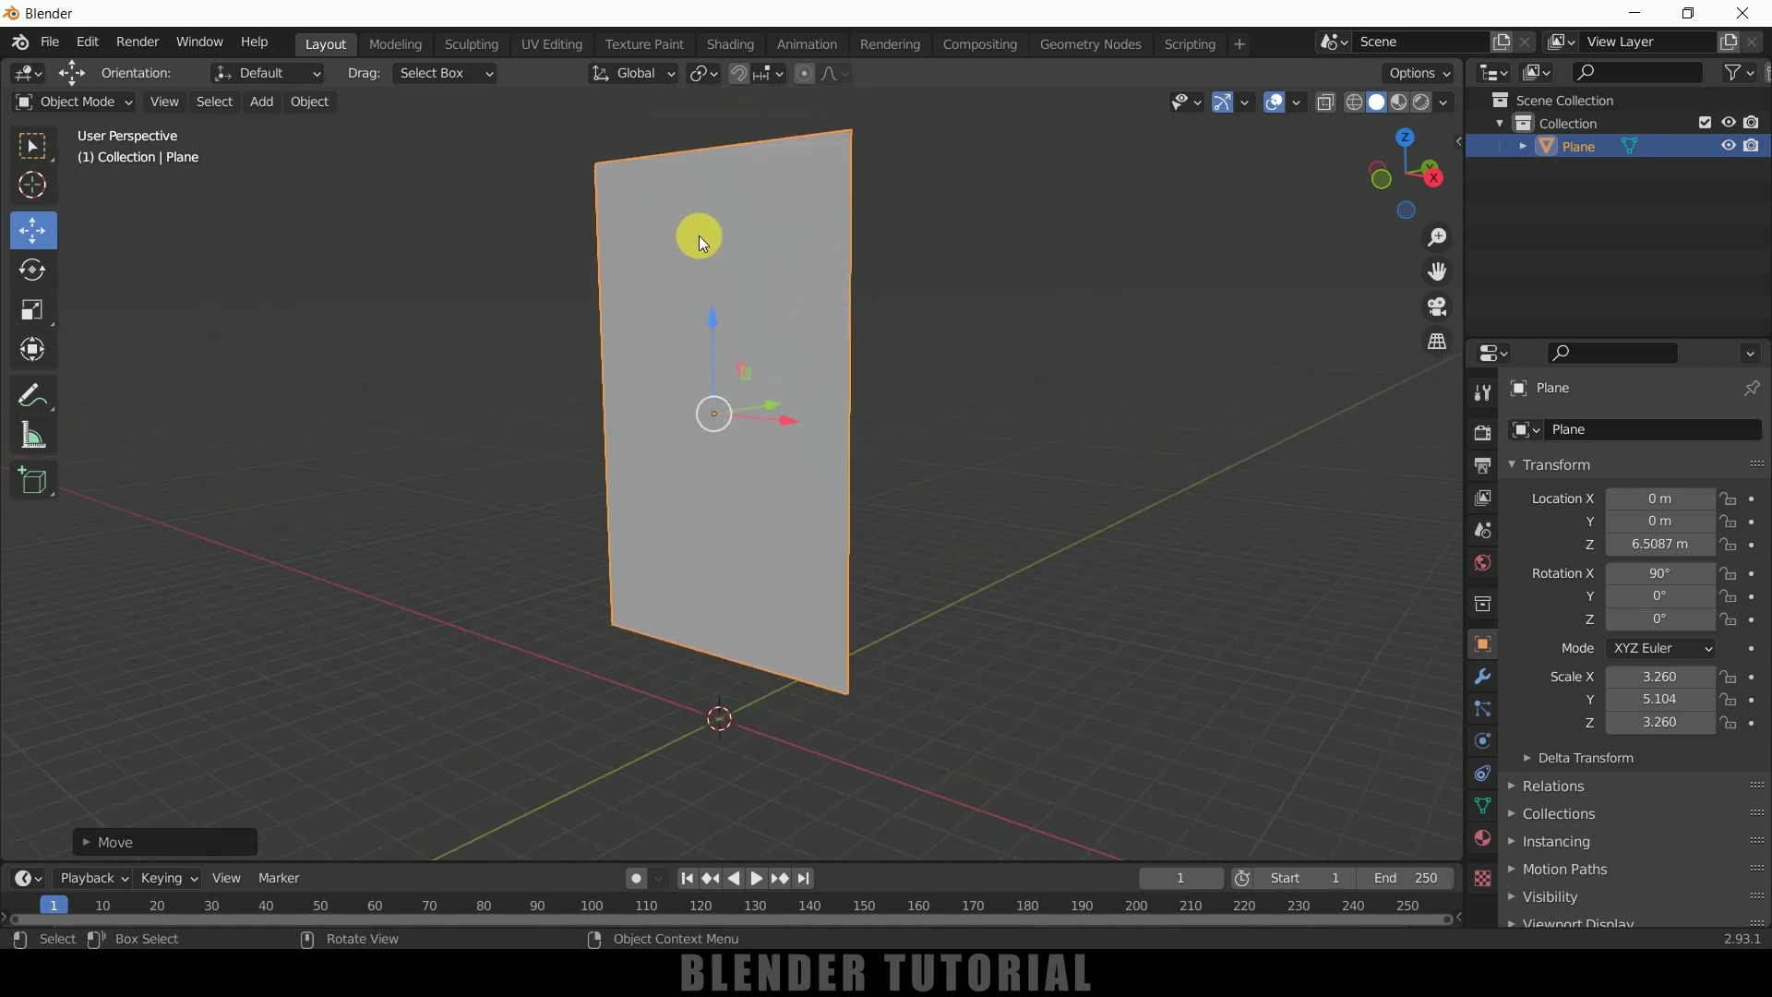
In Edit Mode, subdivide the plane with Number of Cuts set to 75, then Tab back out
{"action": "key", "text": "Tab"}
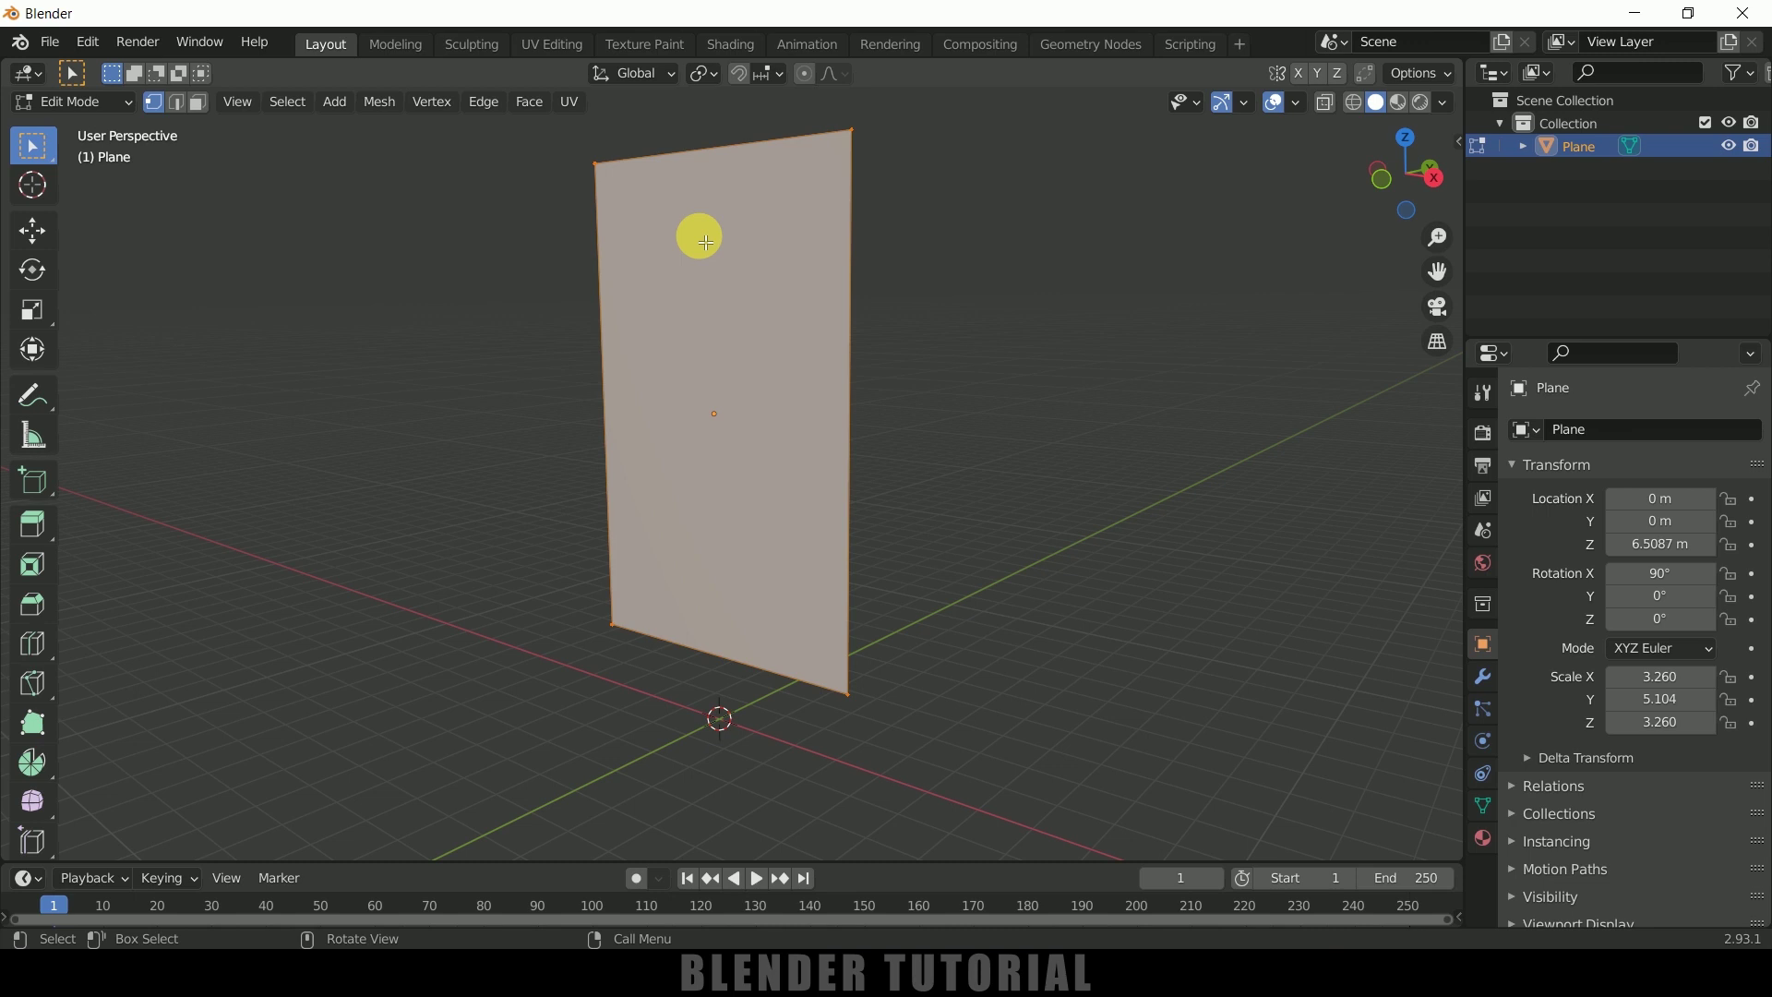
{"action": "right_click", "coordinate": [707, 242]}
{"action": "left_click", "coordinate": [699, 235]}
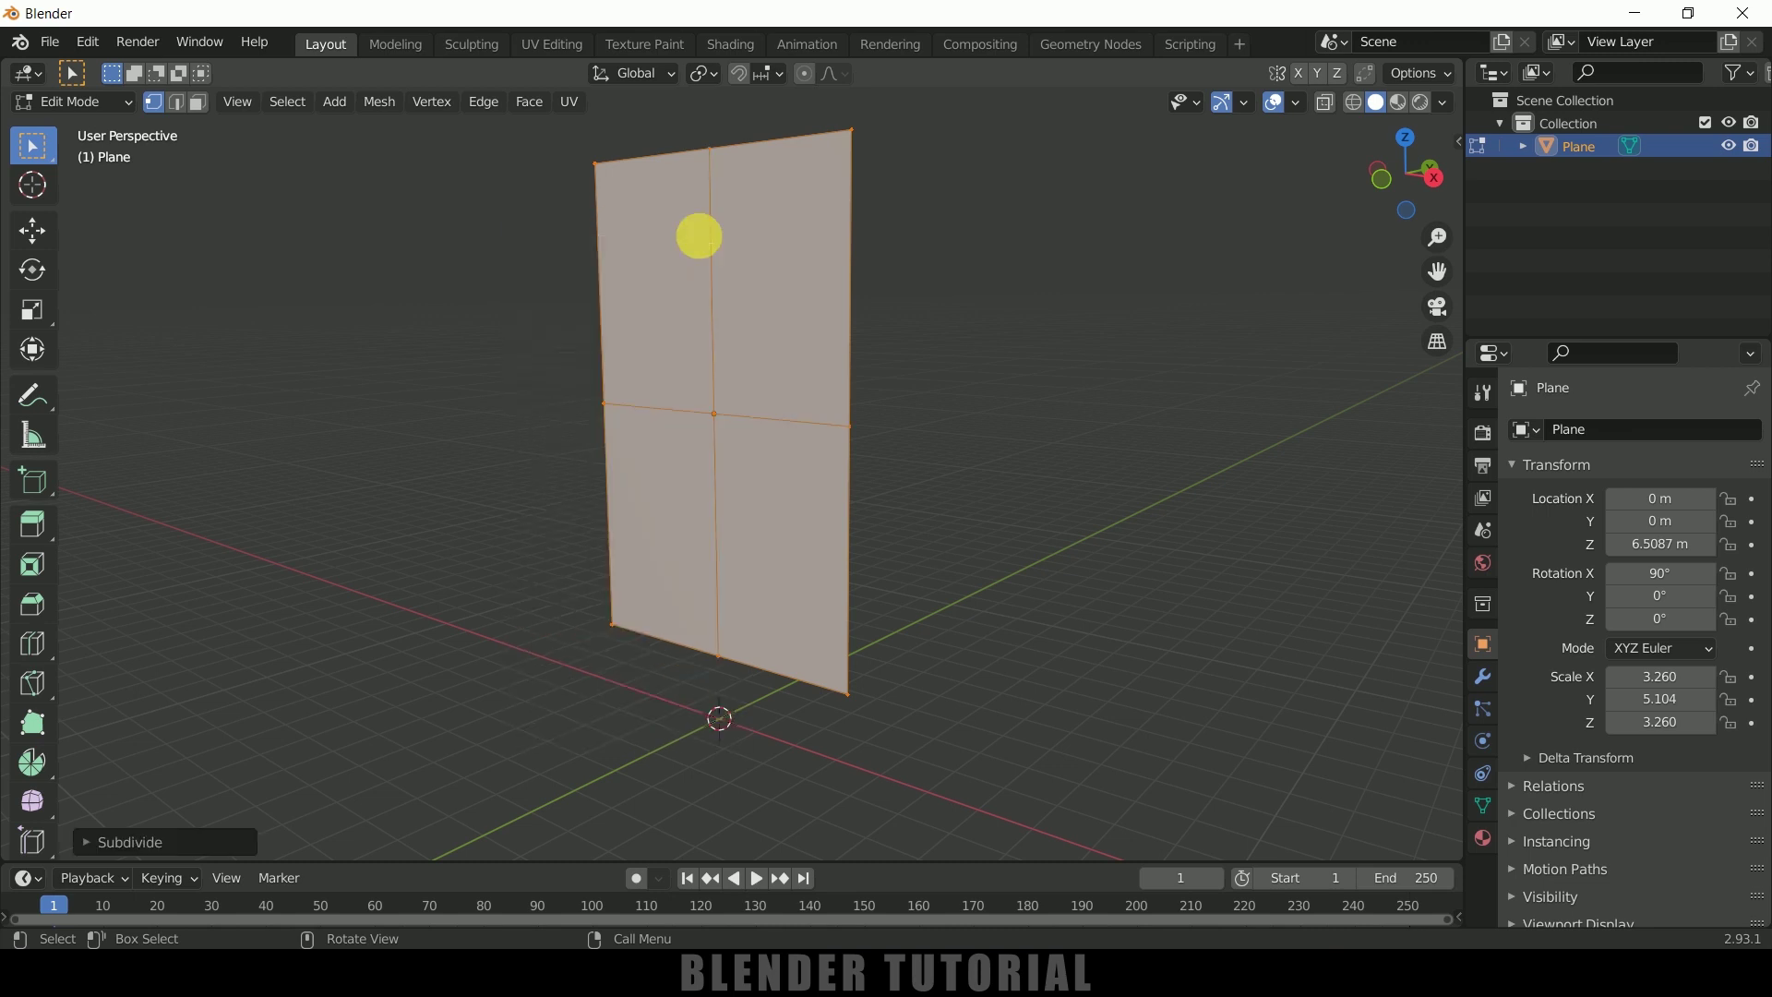
{"action": "left_click", "coordinate": [85, 843]}
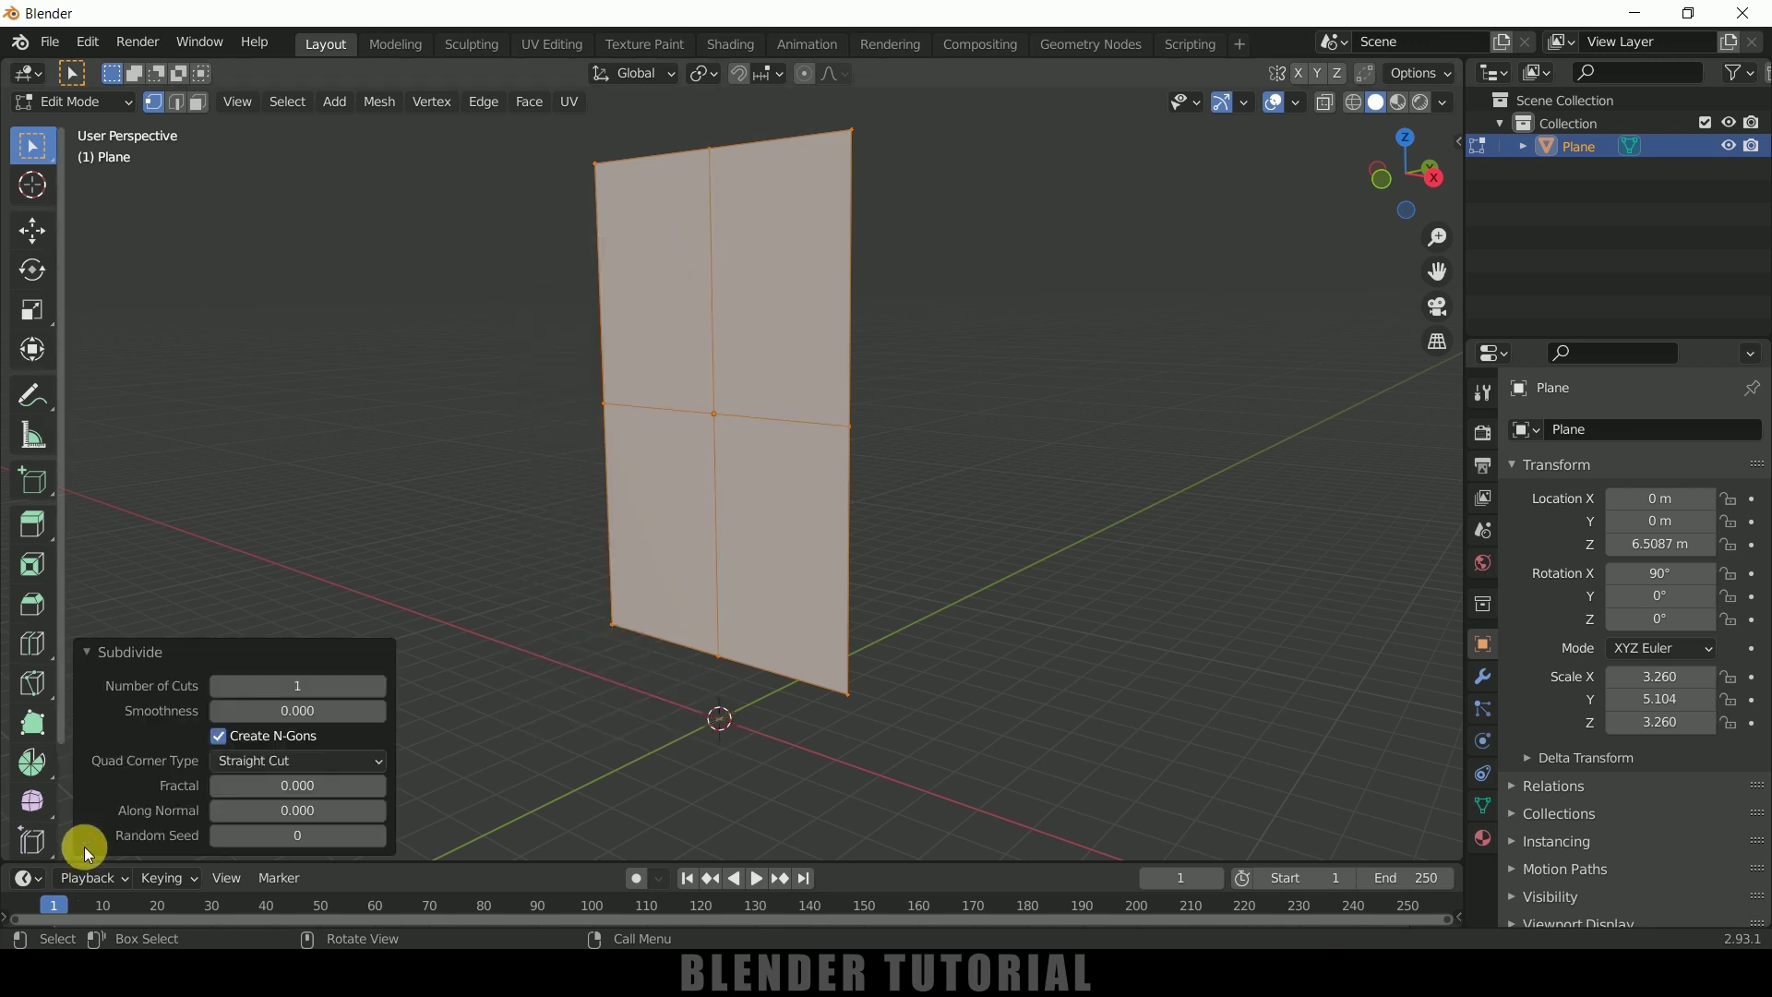
{"action": "left_click", "coordinate": [303, 686]}
{"action": "type", "text": "75"}
{"action": "key", "text": "Return"}
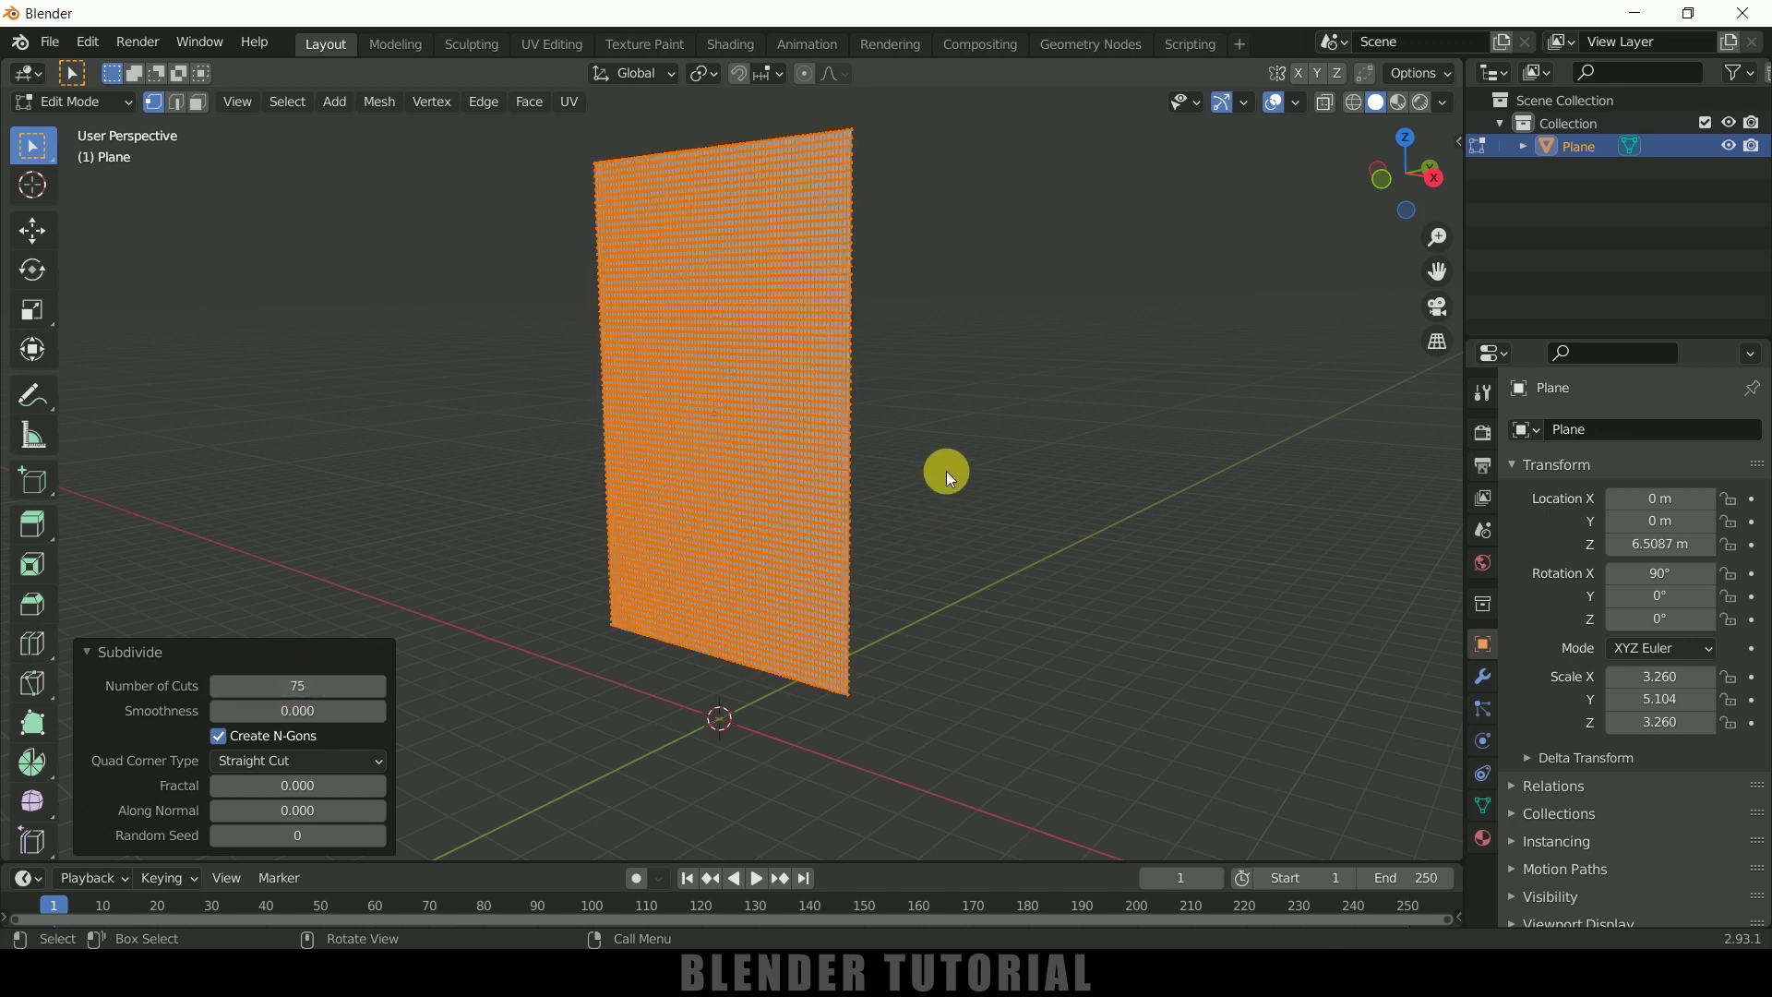
{"action": "key", "text": "Tab"}
{"action": "middle_click_drag", "start_coordinate": [965, 490], "coordinate": [944, 498]}
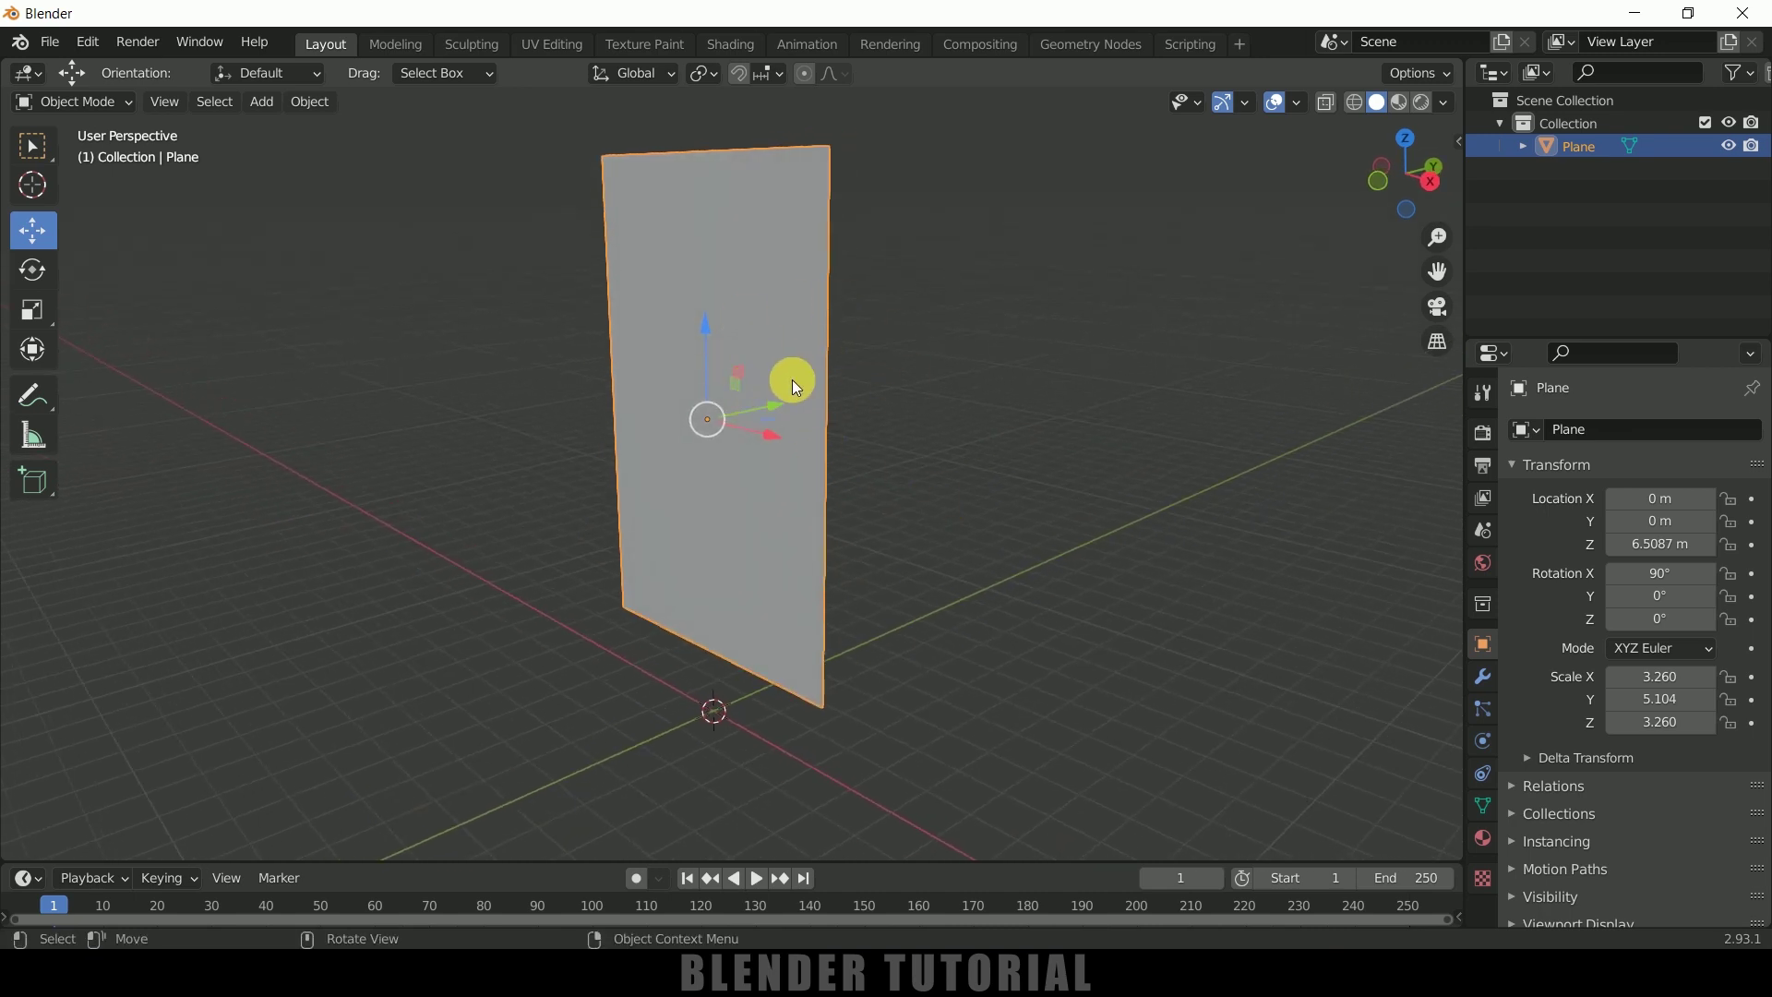
Add Cloth physics to the plane from the Physics properties
{"action": "left_click", "coordinate": [971, 445]}
{"action": "left_click", "coordinate": [826, 417]}
{"action": "left_click", "coordinate": [1480, 744]}
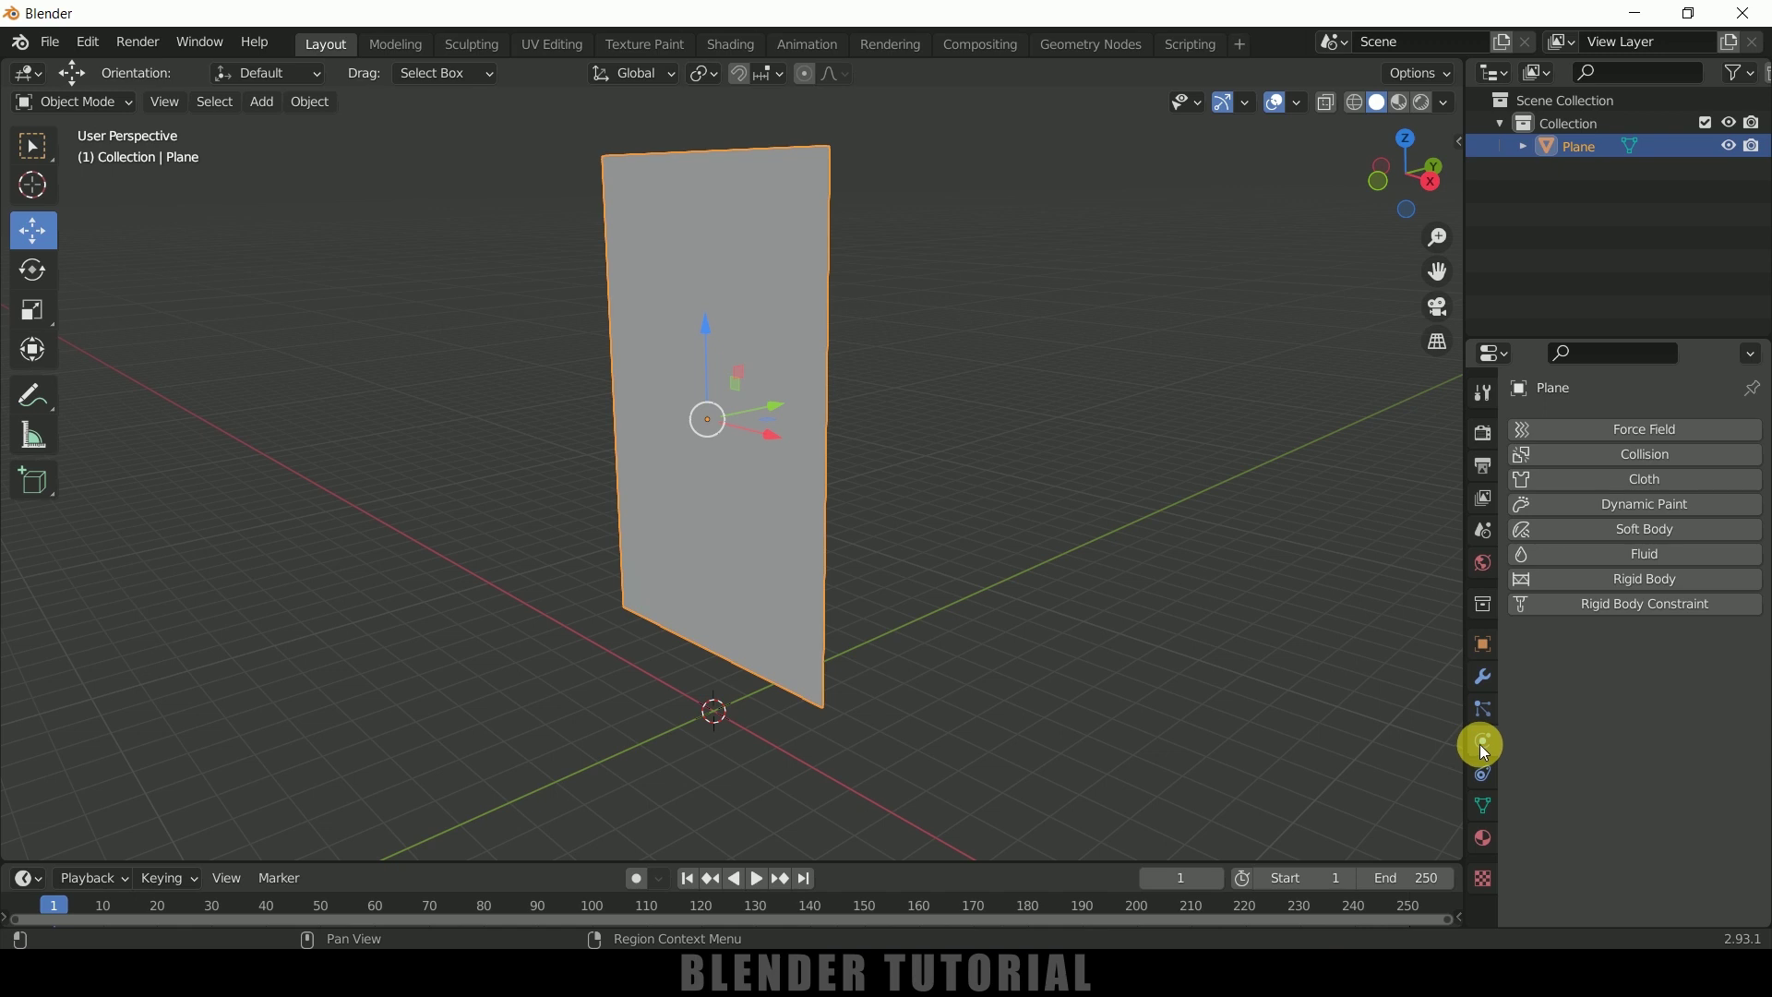
{"action": "left_click", "coordinate": [1638, 478]}
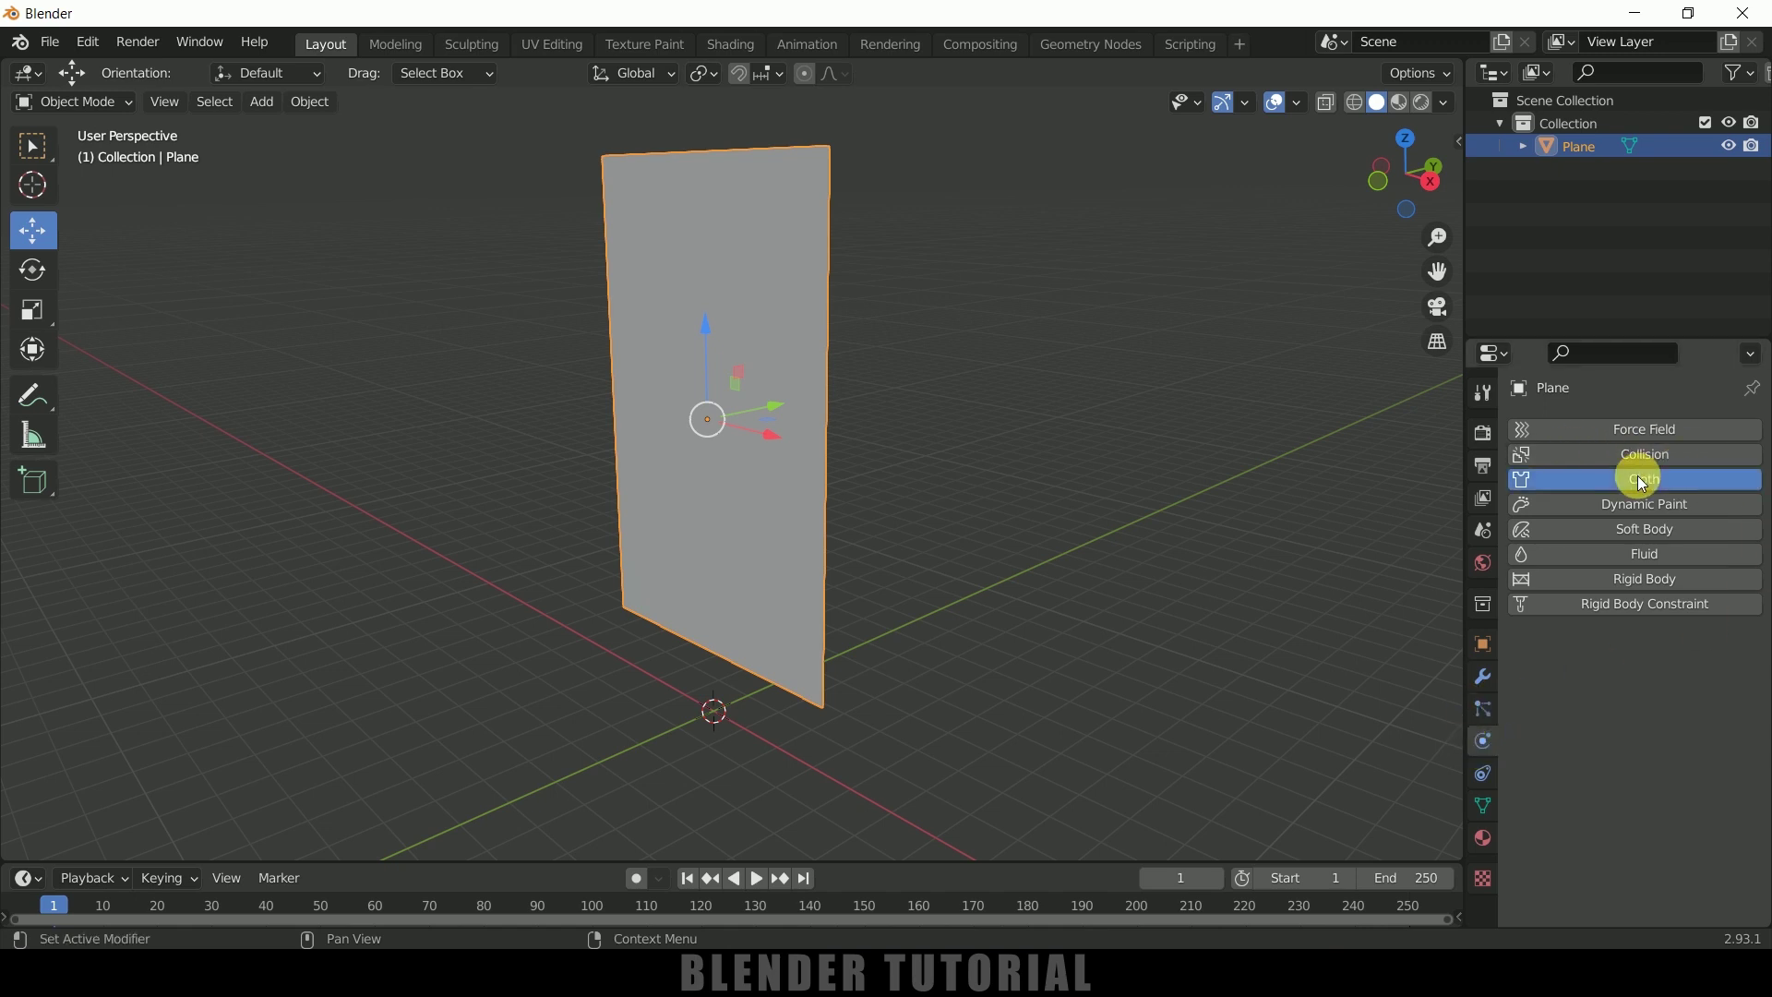
Play the animation to preview the cloth falling, then rewind to frame 1
{"action": "left_click", "coordinate": [756, 879]}
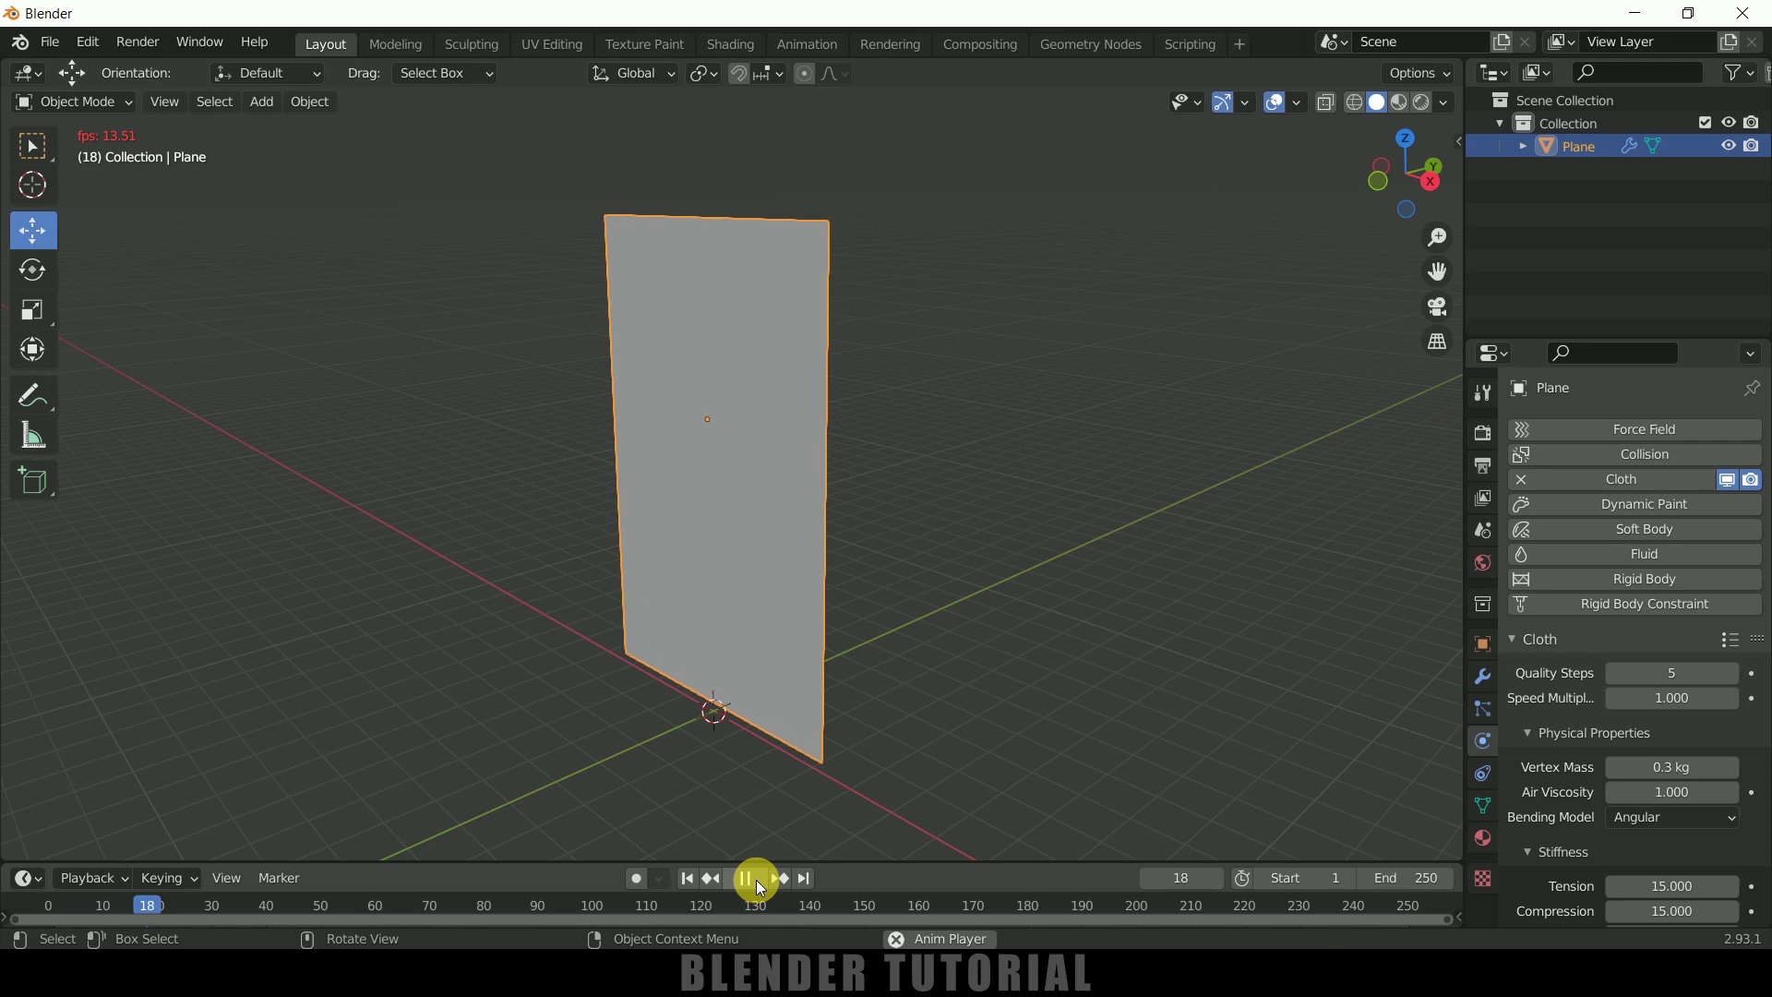
{"action": "left_click", "coordinate": [756, 879]}
{"action": "left_click", "coordinate": [687, 879]}
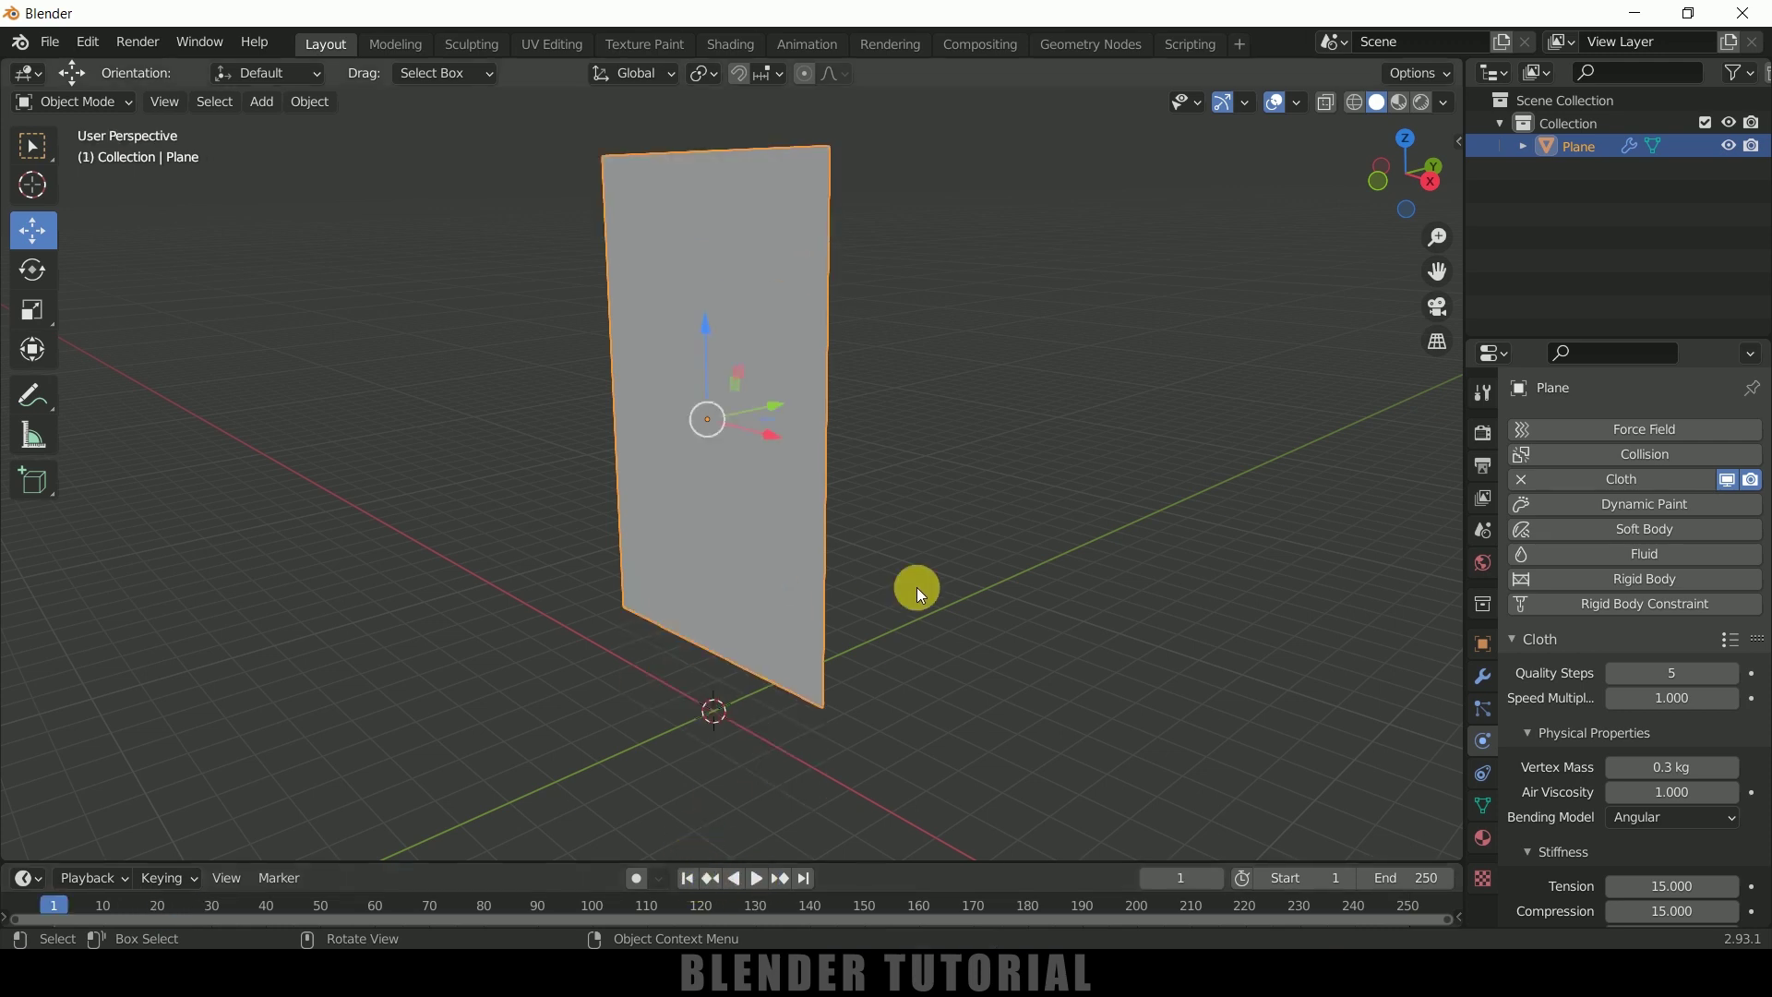
{"action": "middle_click_drag", "start_coordinate": [917, 587], "coordinate": [984, 561]}
In front view, enter Edit Mode and box-select the plane's top row of vertices
{"action": "key", "text": "KP_1"}
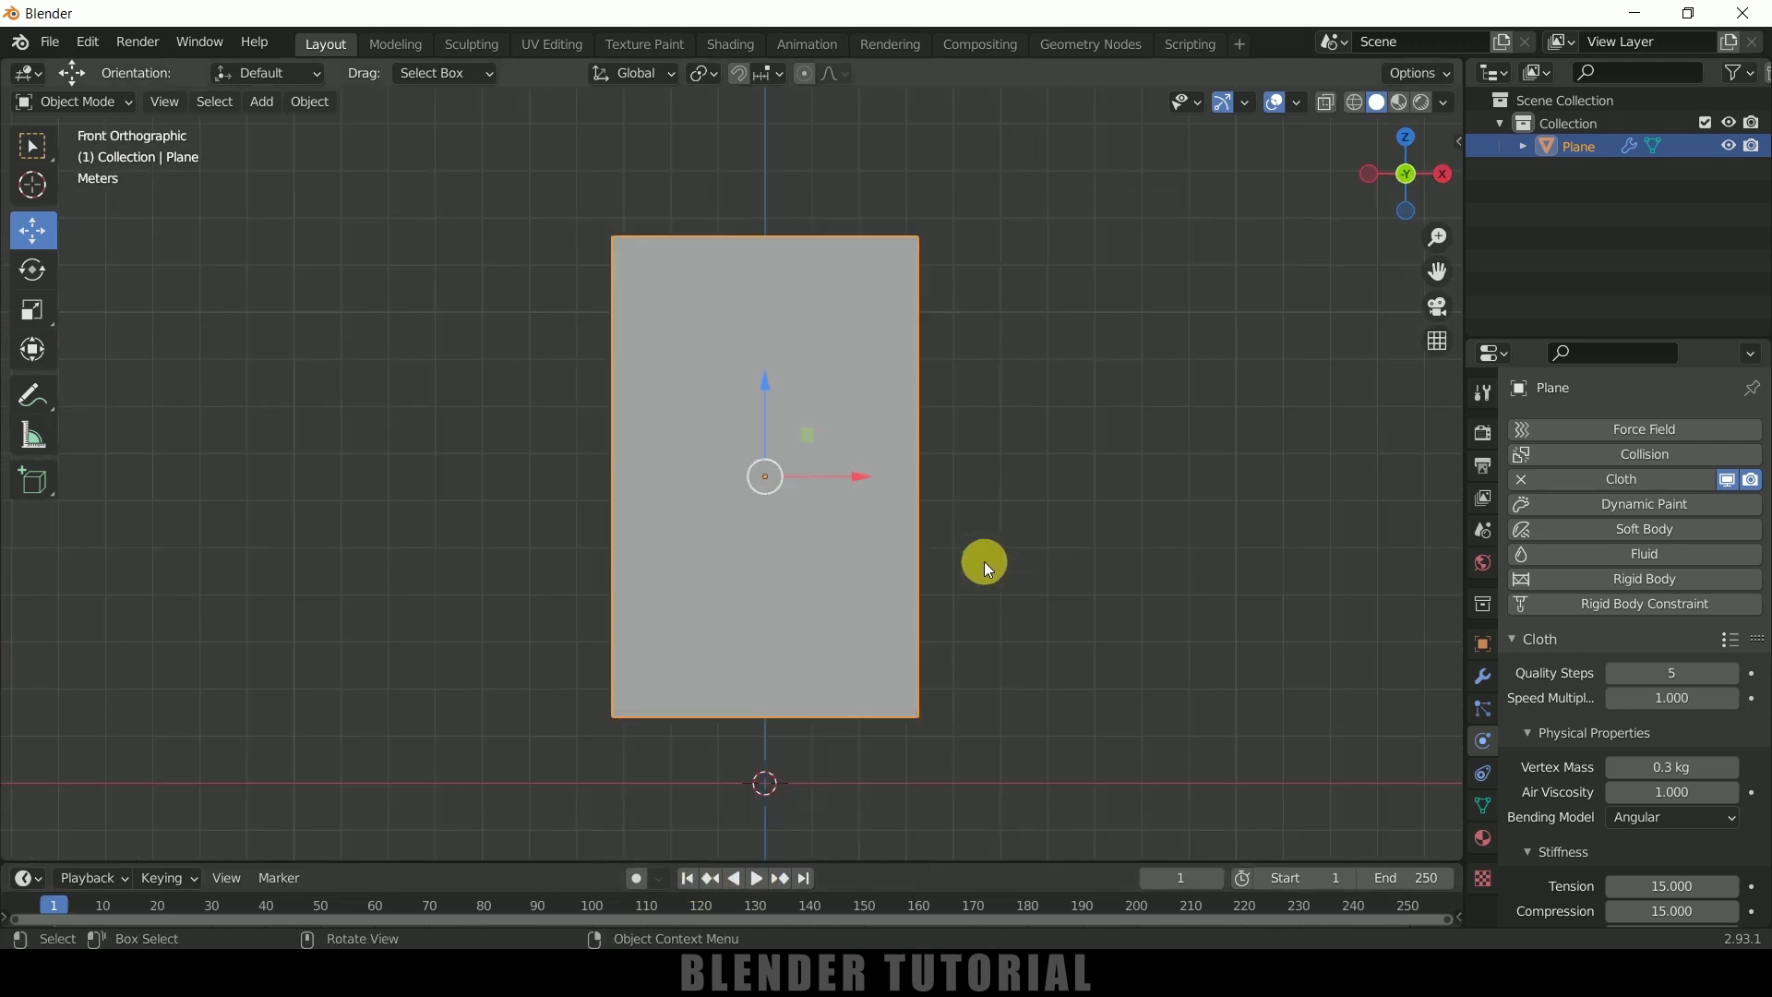
{"action": "scroll", "coordinate": [984, 562], "scroll_direction": "up", "scroll_amount": 4}
{"action": "middle_click_drag", "start_coordinate": [1012, 391], "coordinate": [1068, 693], "text": "shift"}
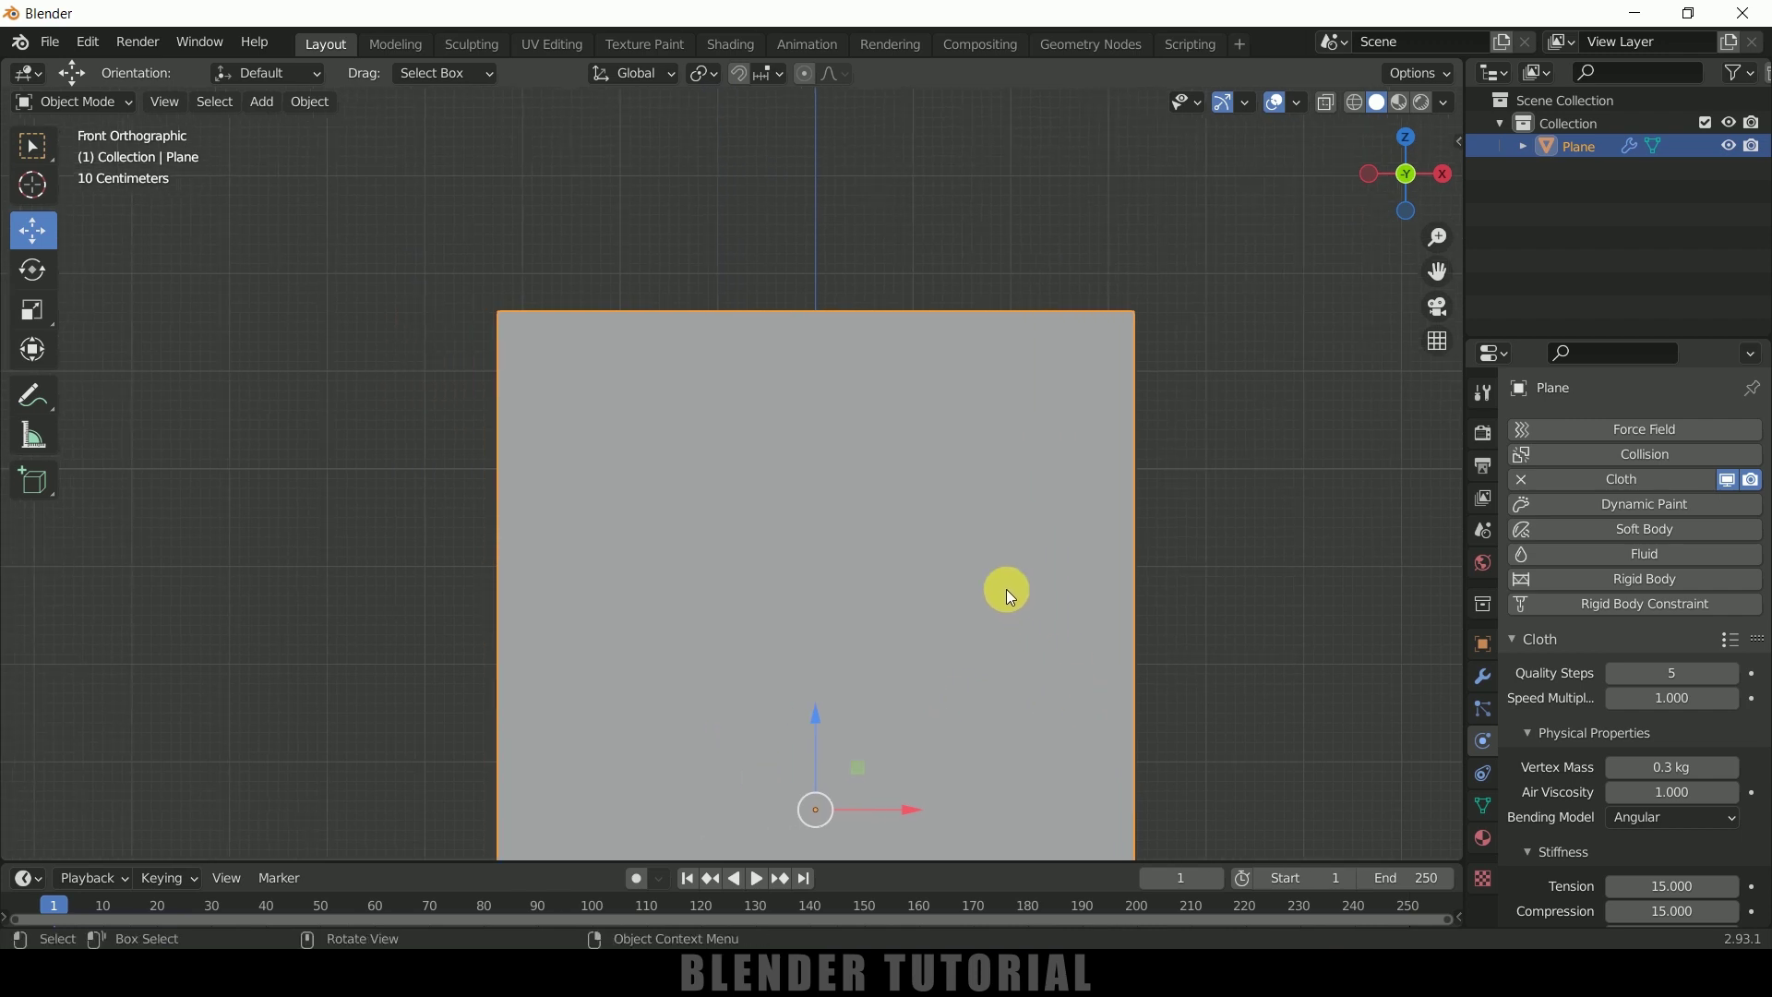
{"action": "key", "text": "Tab"}
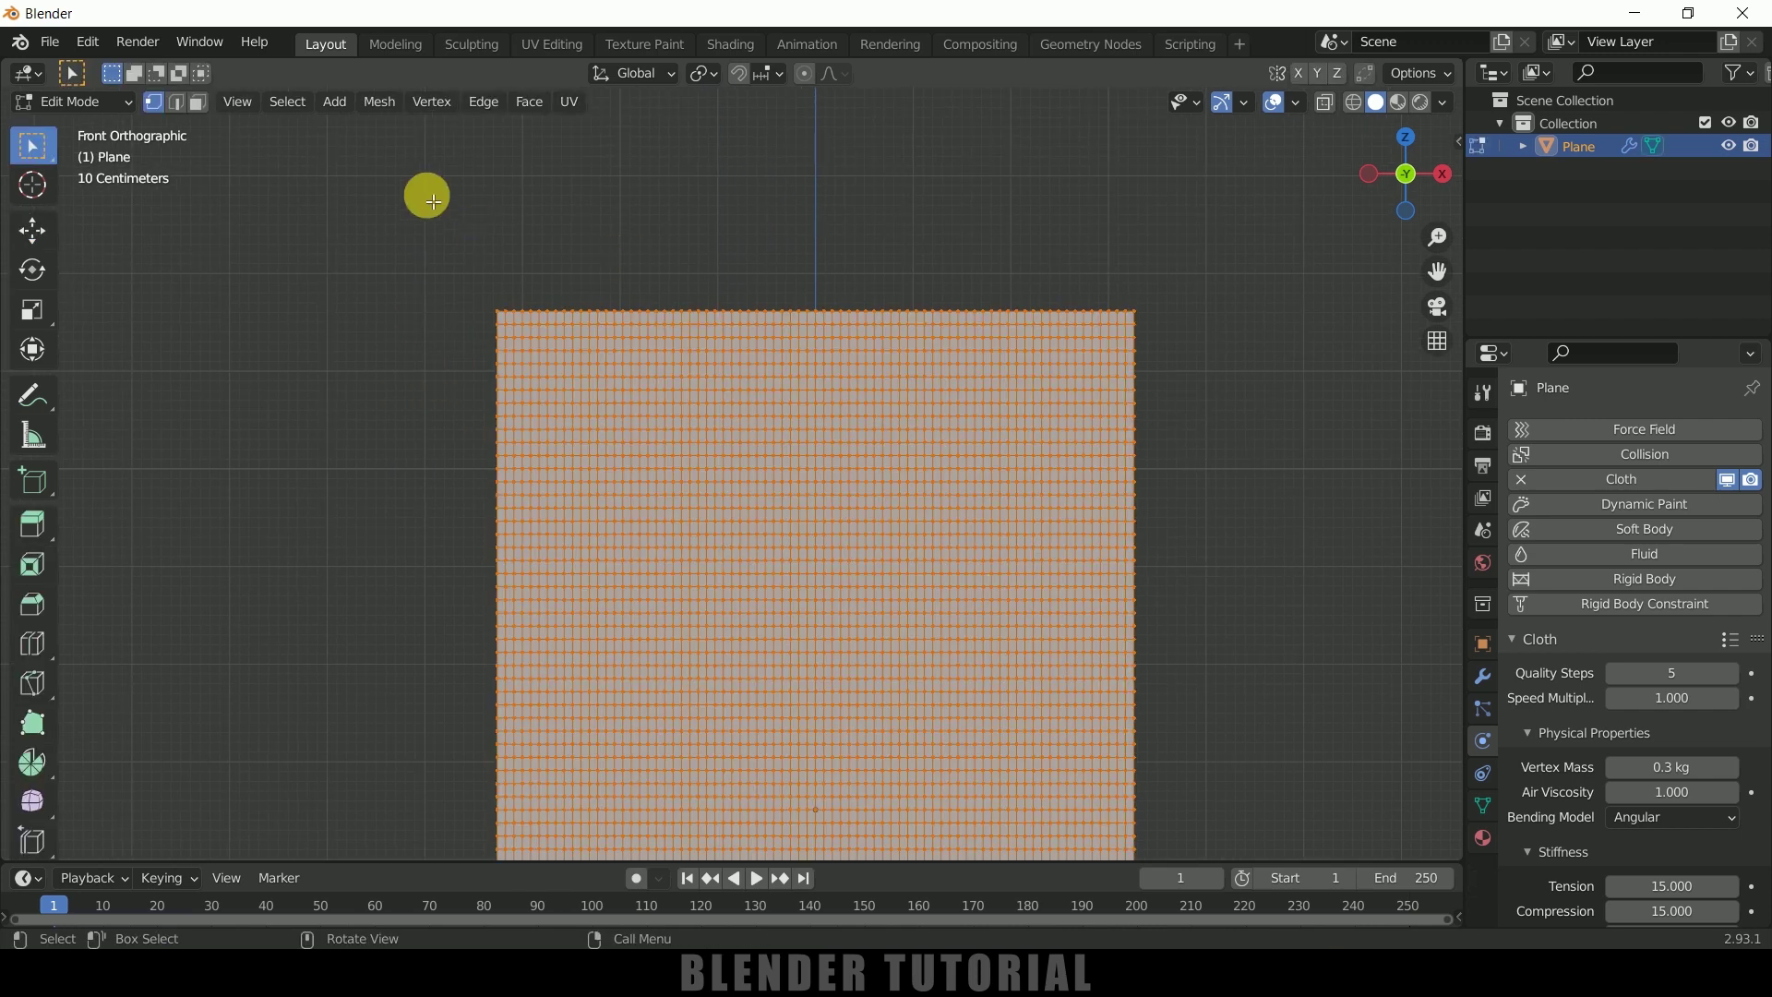
{"action": "key", "text": "alt+a"}
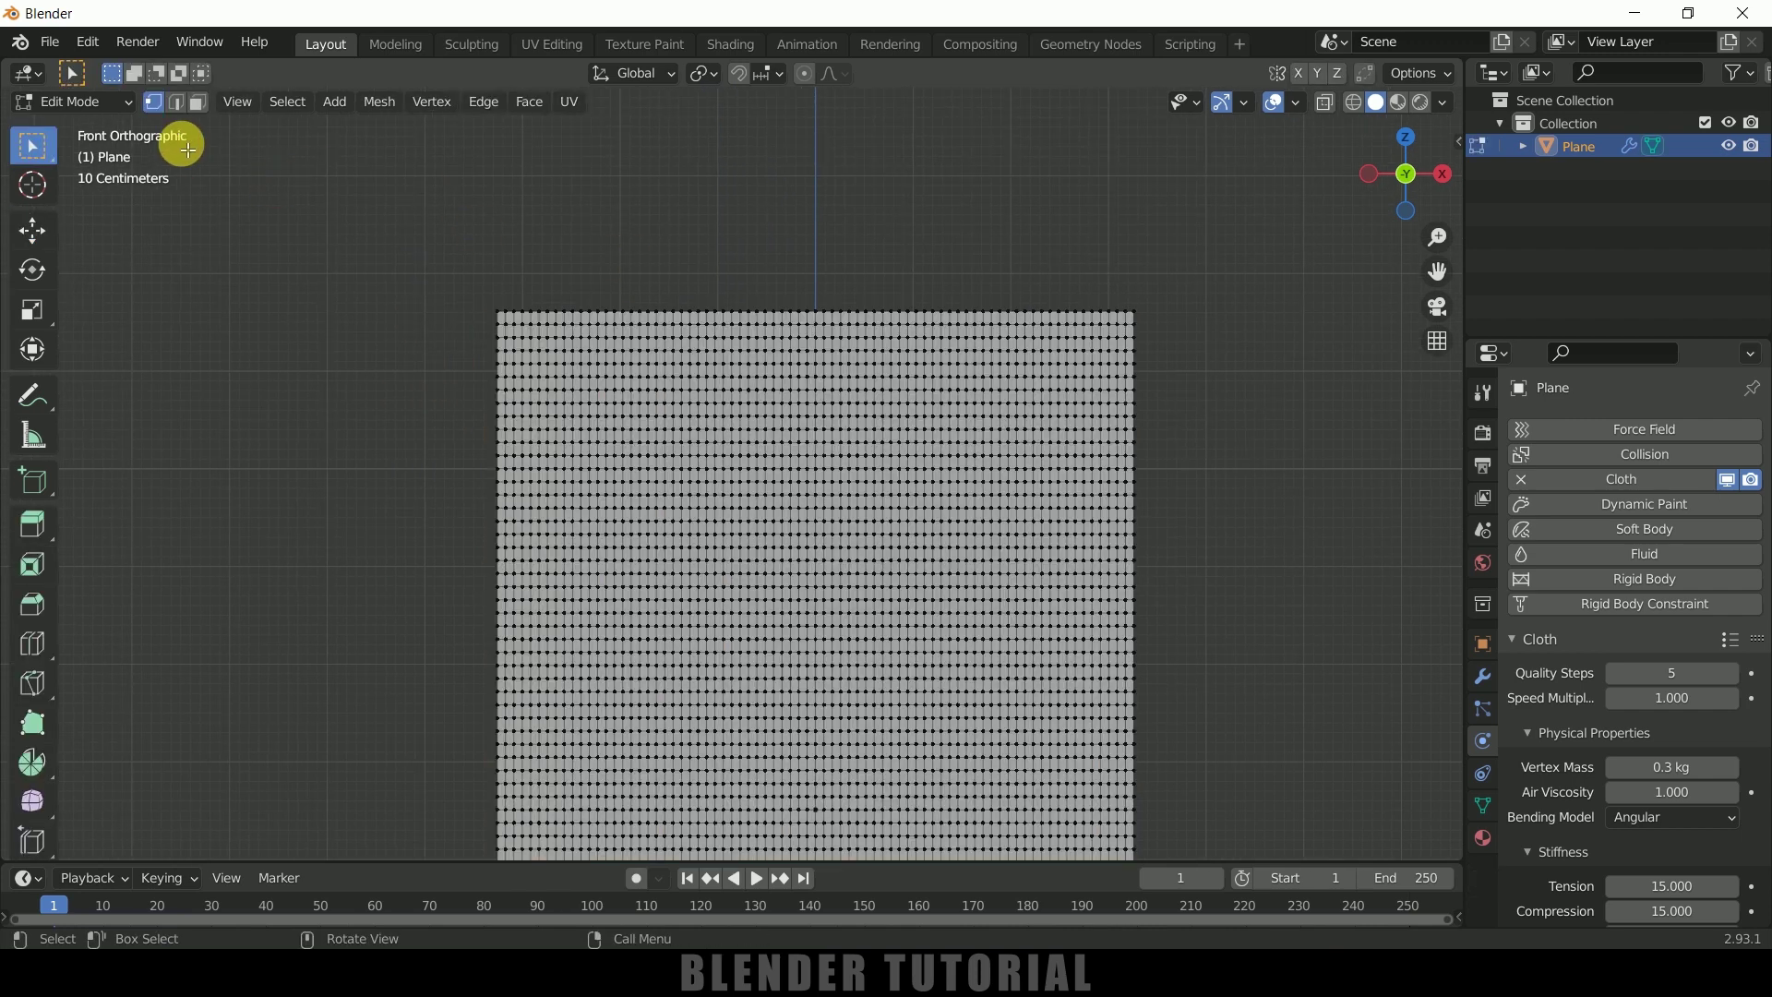
{"action": "left_click", "coordinate": [157, 102]}
{"action": "left_click_drag", "start_coordinate": [426, 260], "coordinate": [1258, 319]}
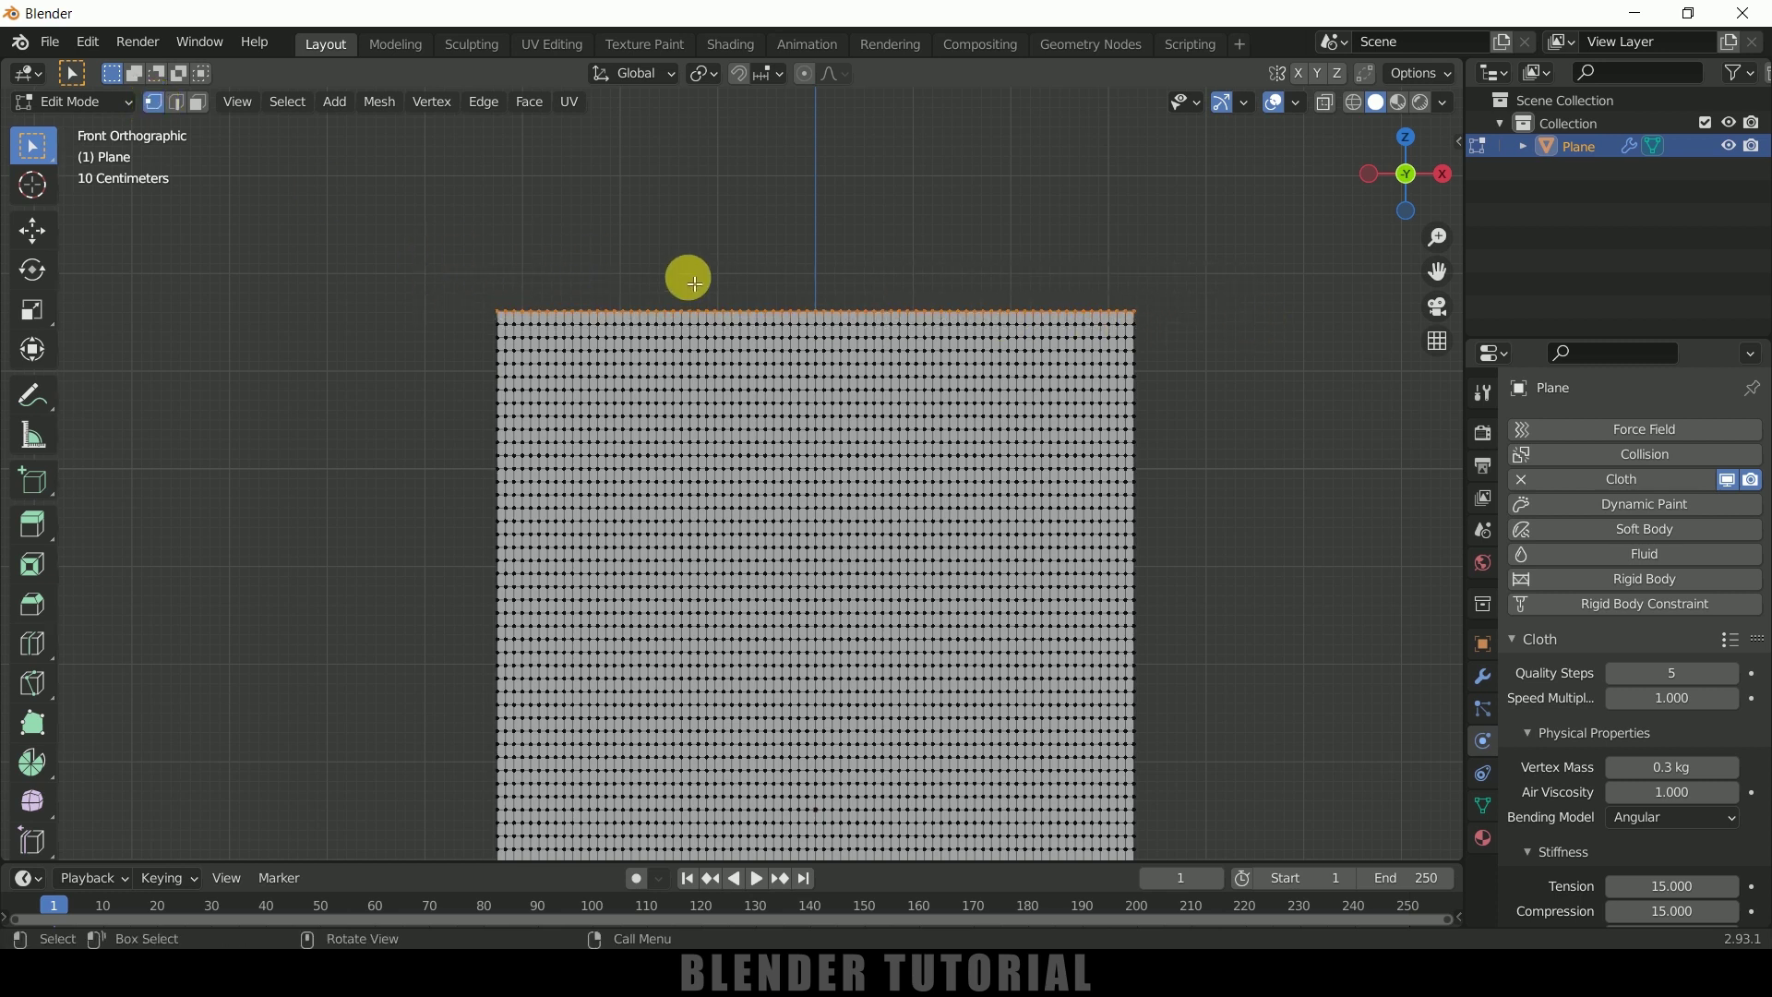
Add a new vertex group named 'pin' holding the selected top vertices
{"action": "left_click", "coordinate": [1484, 803]}
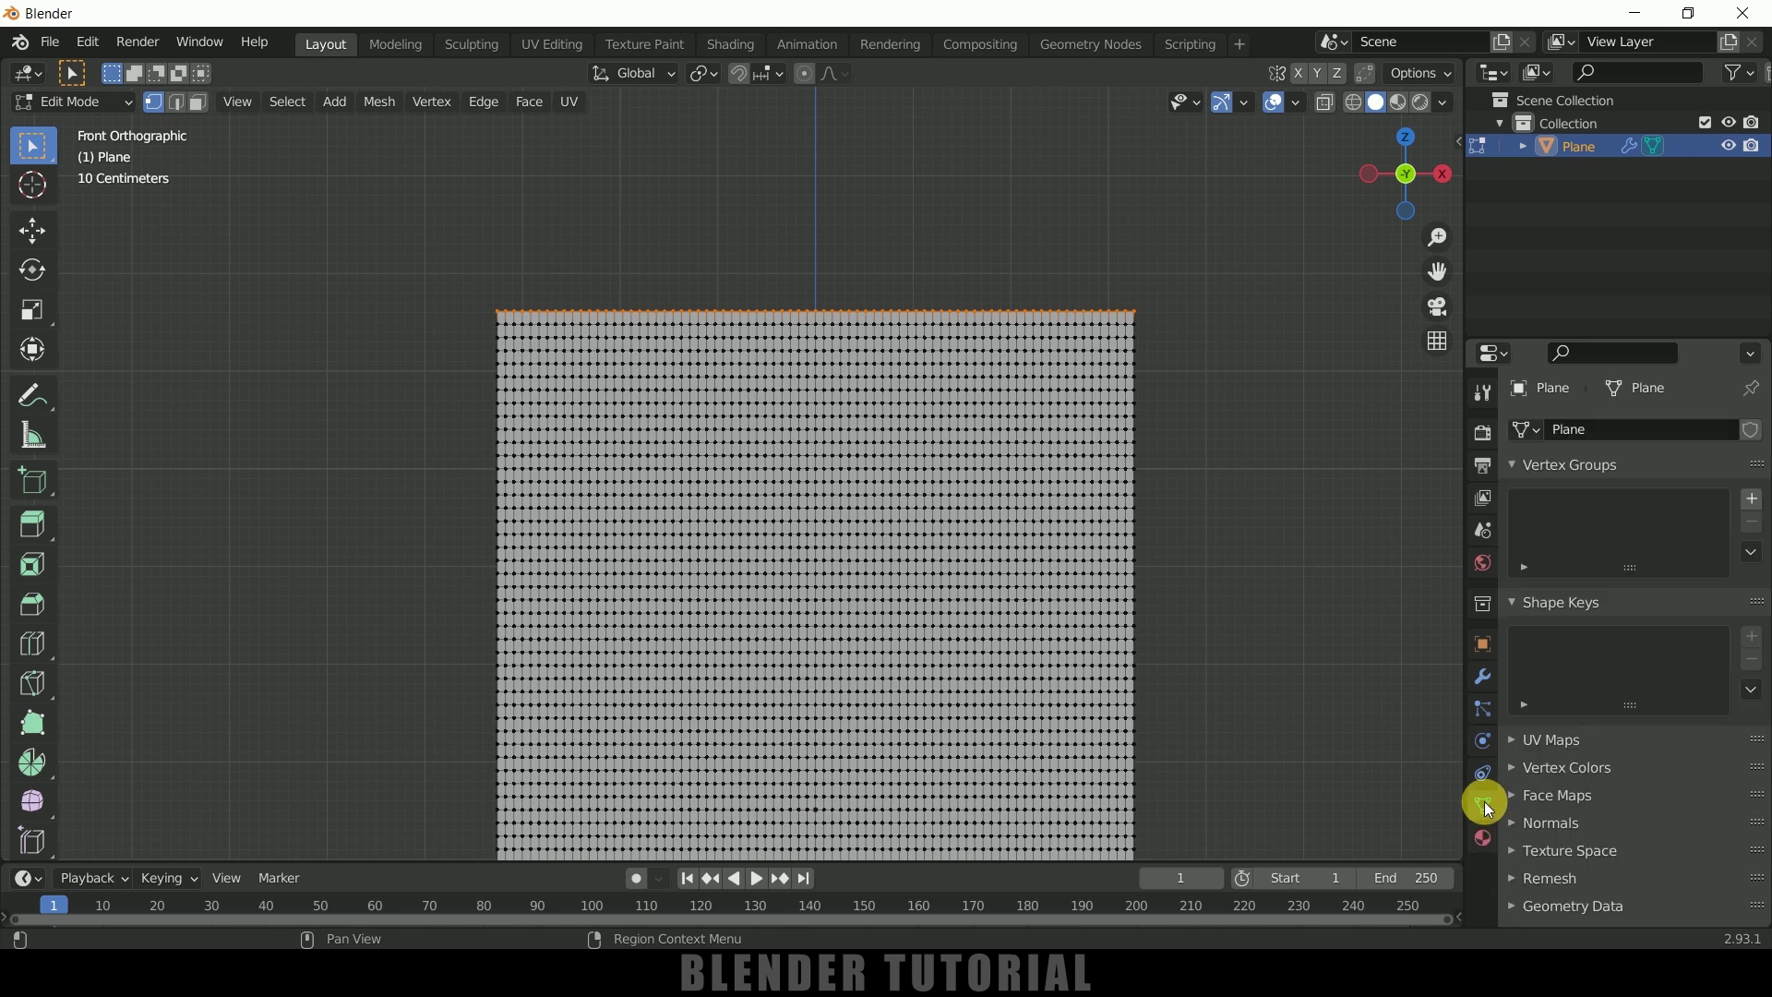
{"action": "left_click", "coordinate": [1754, 500]}
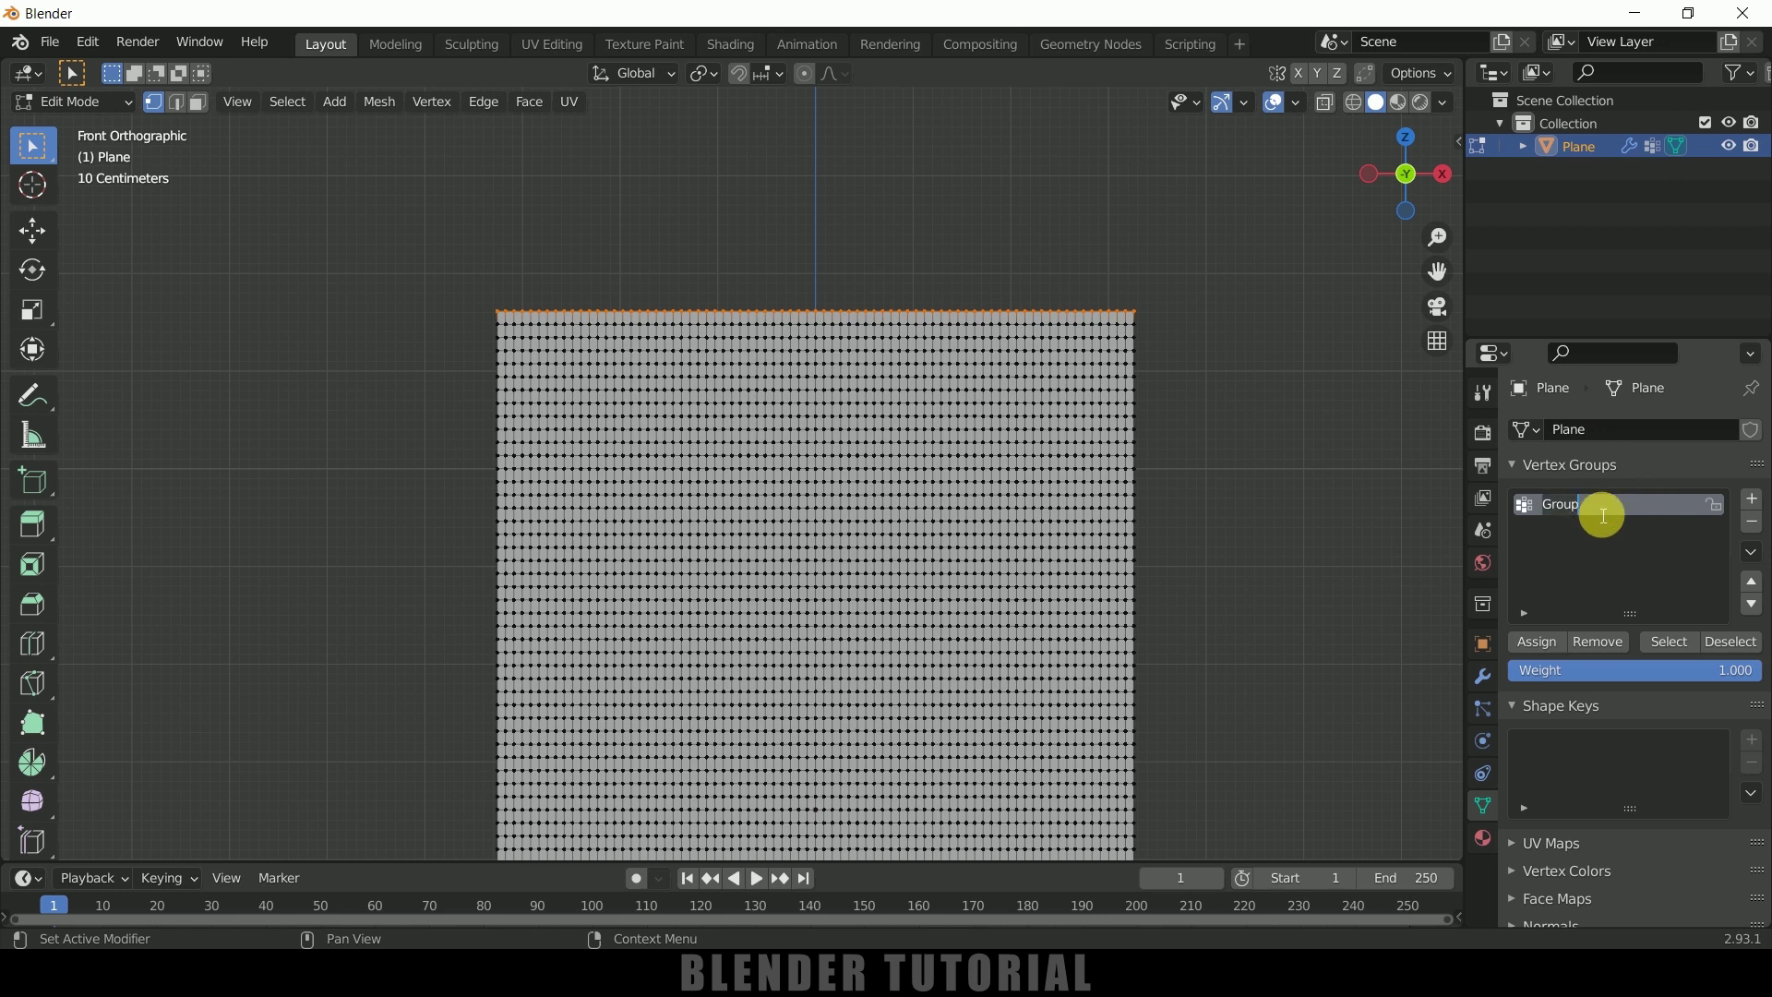
{"action": "type", "text": "pin"}
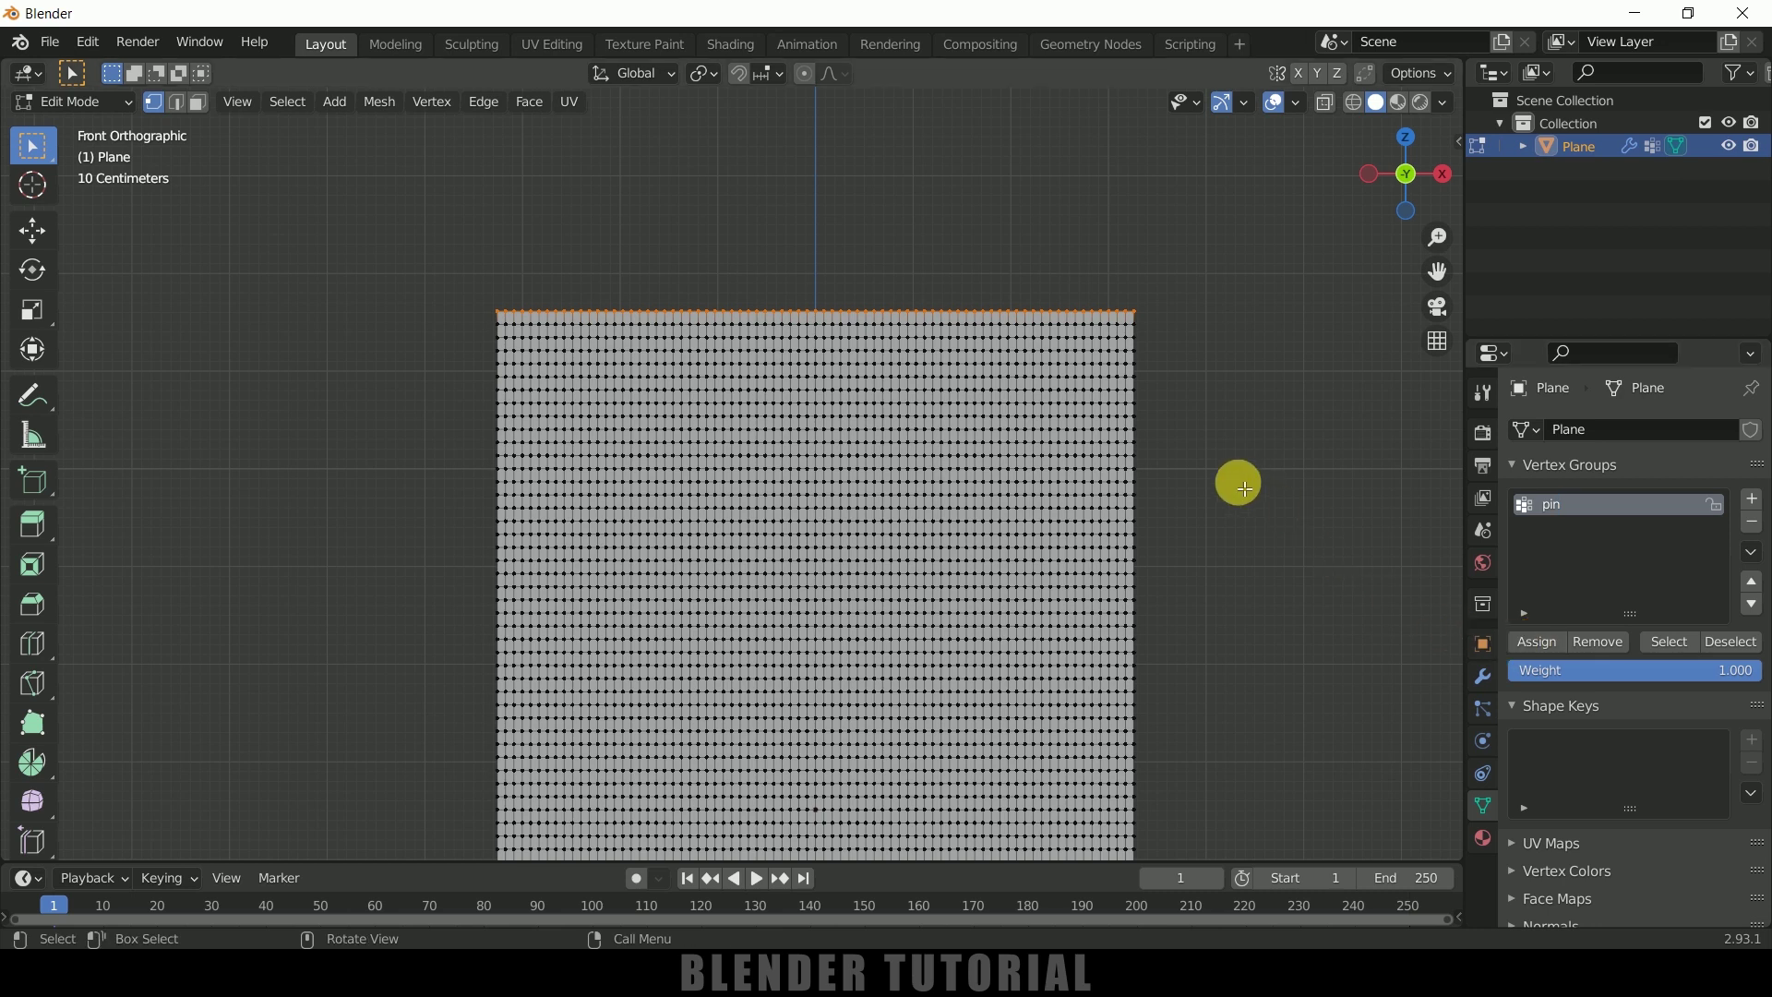
Back in Object Mode, choose 'pin' as the Pin Group under the cloth's Shape settings
{"action": "key", "text": "Tab"}
{"action": "middle_click_drag", "start_coordinate": [1237, 482], "coordinate": [1238, 562]}
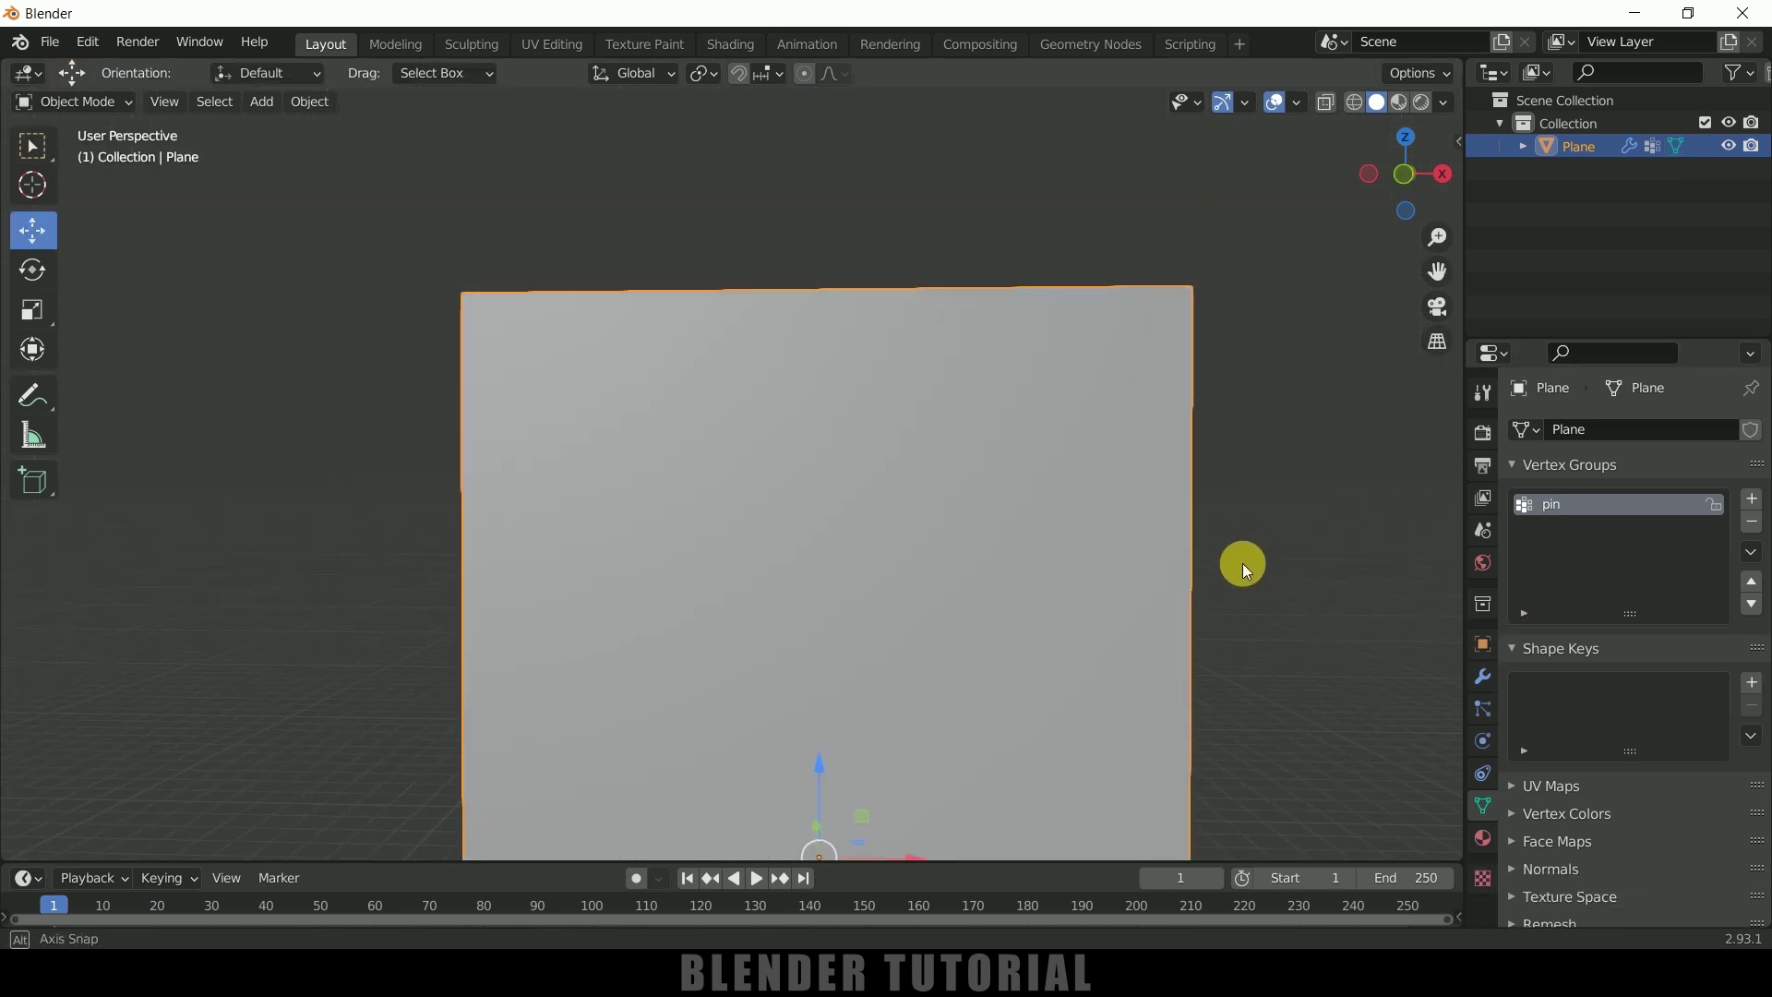
{"action": "scroll", "coordinate": [1233, 567], "scroll_direction": "down", "scroll_amount": 3}
{"action": "left_click", "coordinate": [1483, 742]}
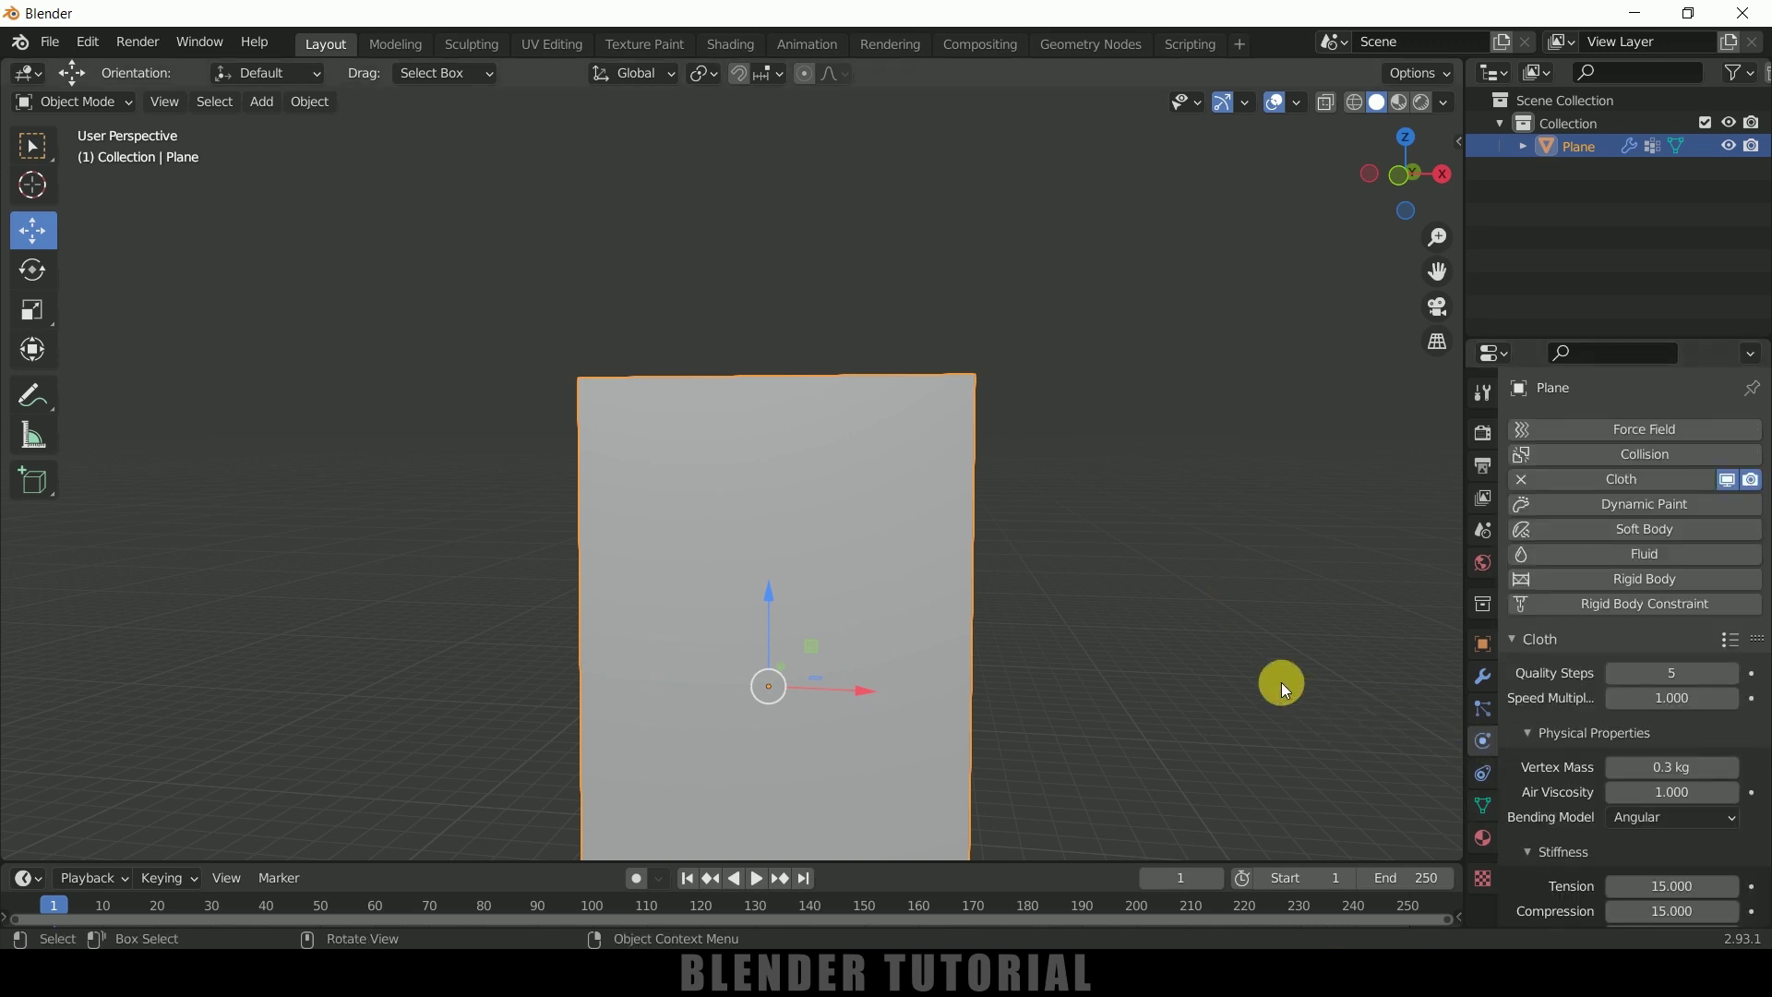
{"action": "middle_click_drag", "start_coordinate": [1282, 683], "coordinate": [1469, 761]}
{"action": "scroll", "coordinate": [1580, 774], "scroll_direction": "down", "scroll_amount": 15}
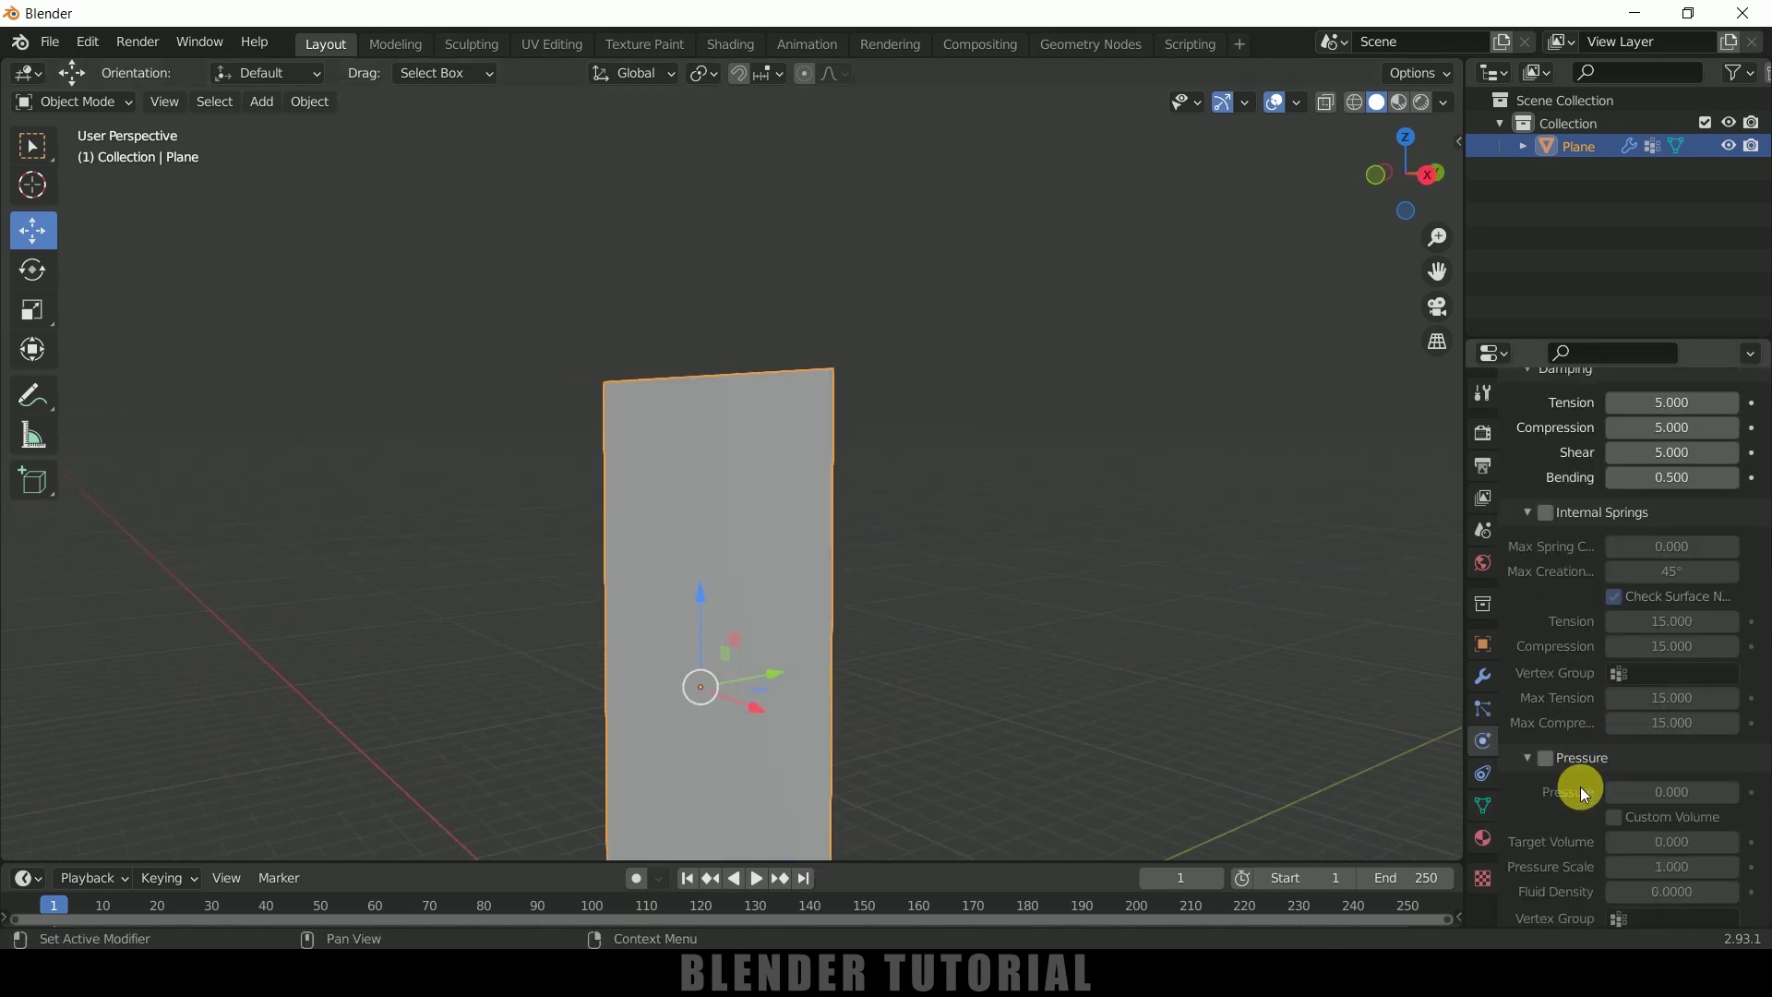
{"action": "left_click", "coordinate": [1543, 832]}
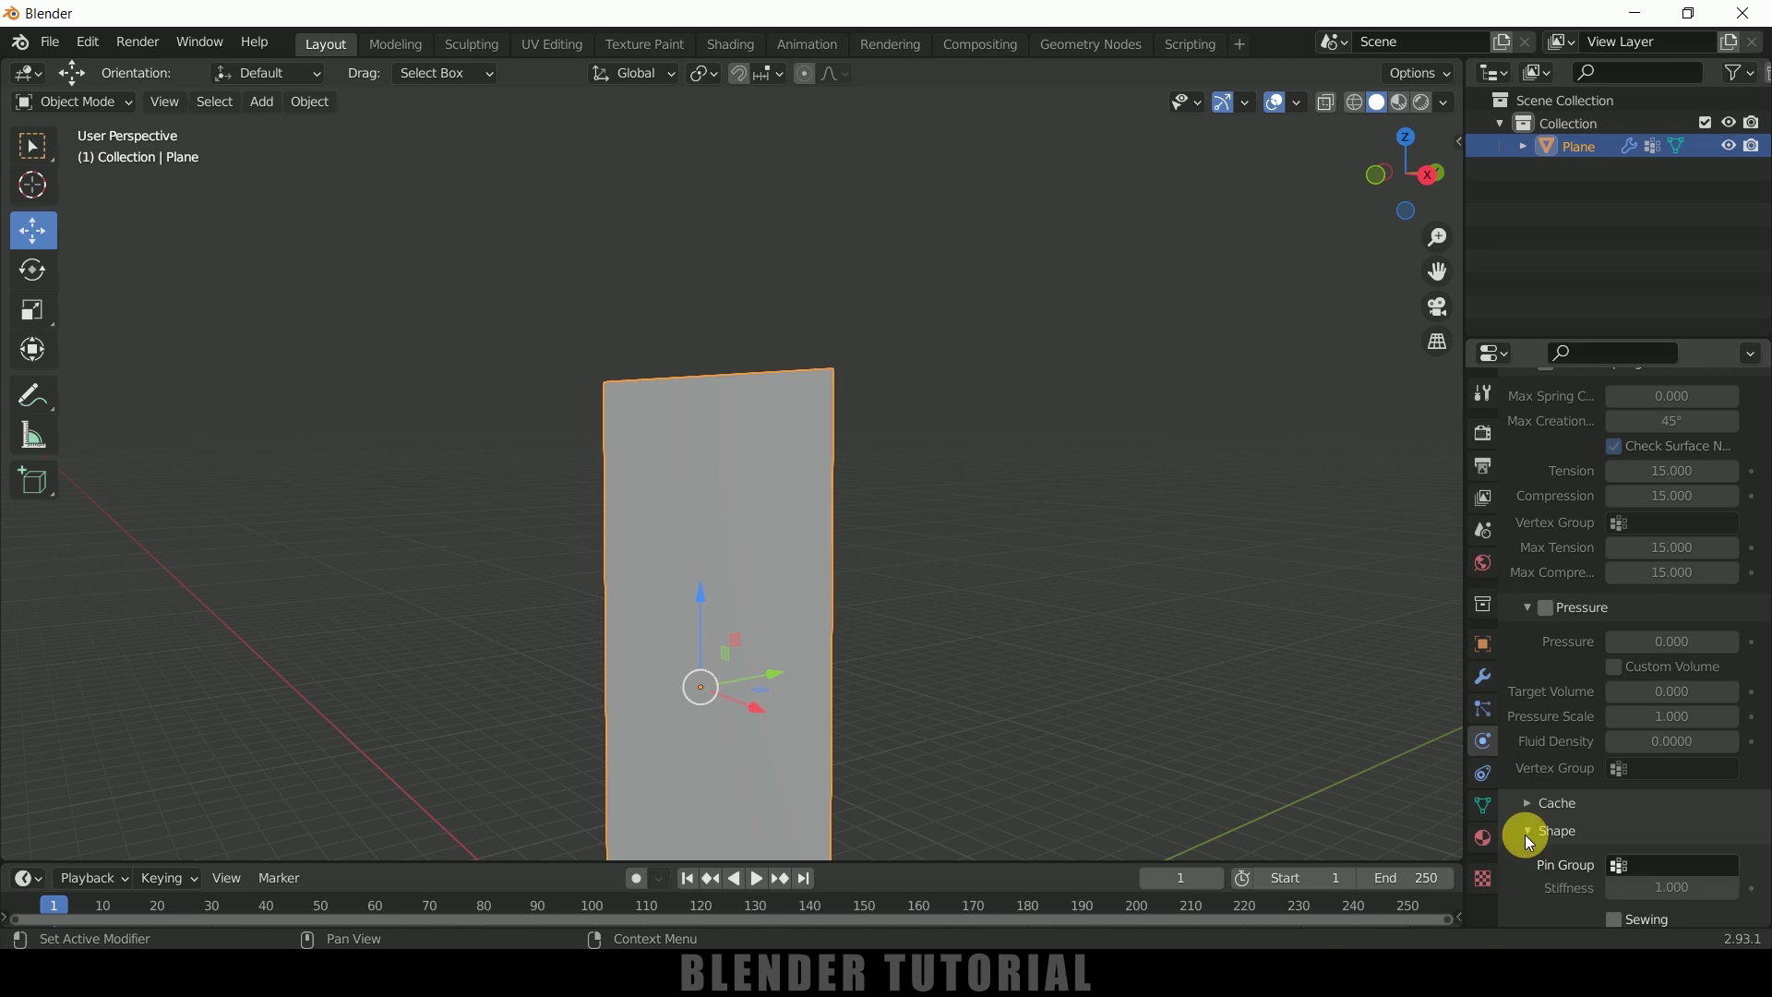
{"action": "scroll", "coordinate": [1529, 836], "scroll_direction": "down", "scroll_amount": 5}
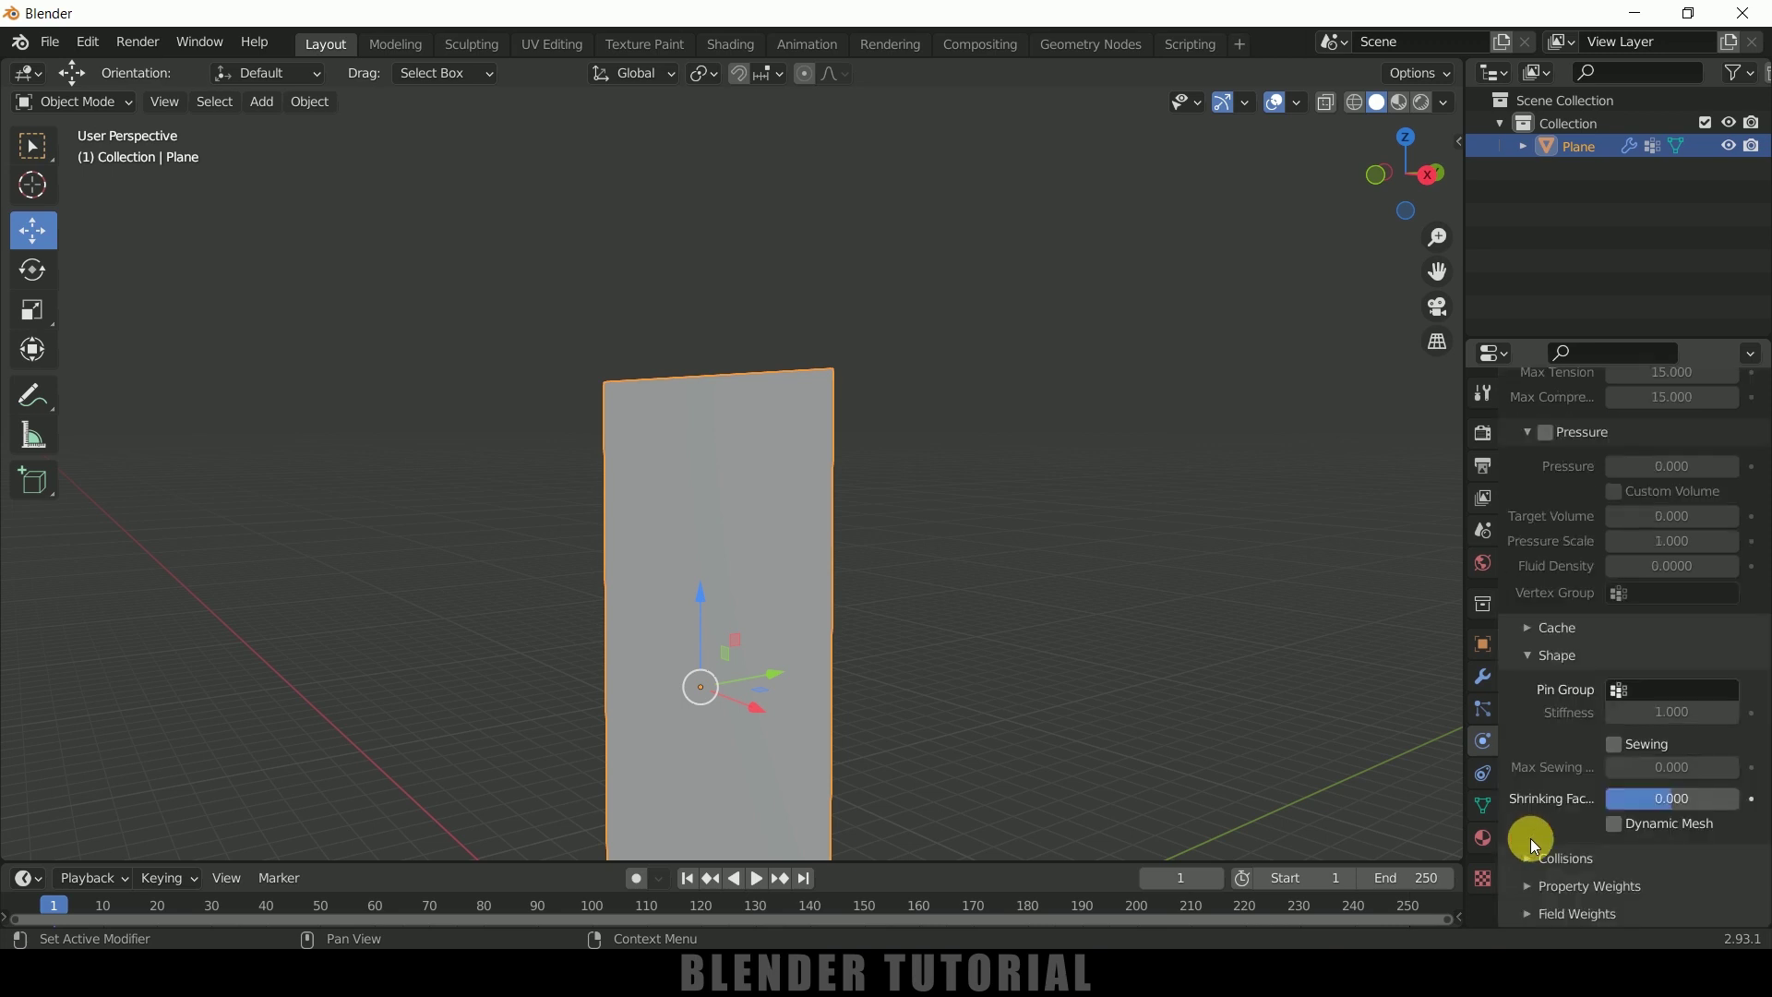
{"action": "left_click", "coordinate": [1668, 698]}
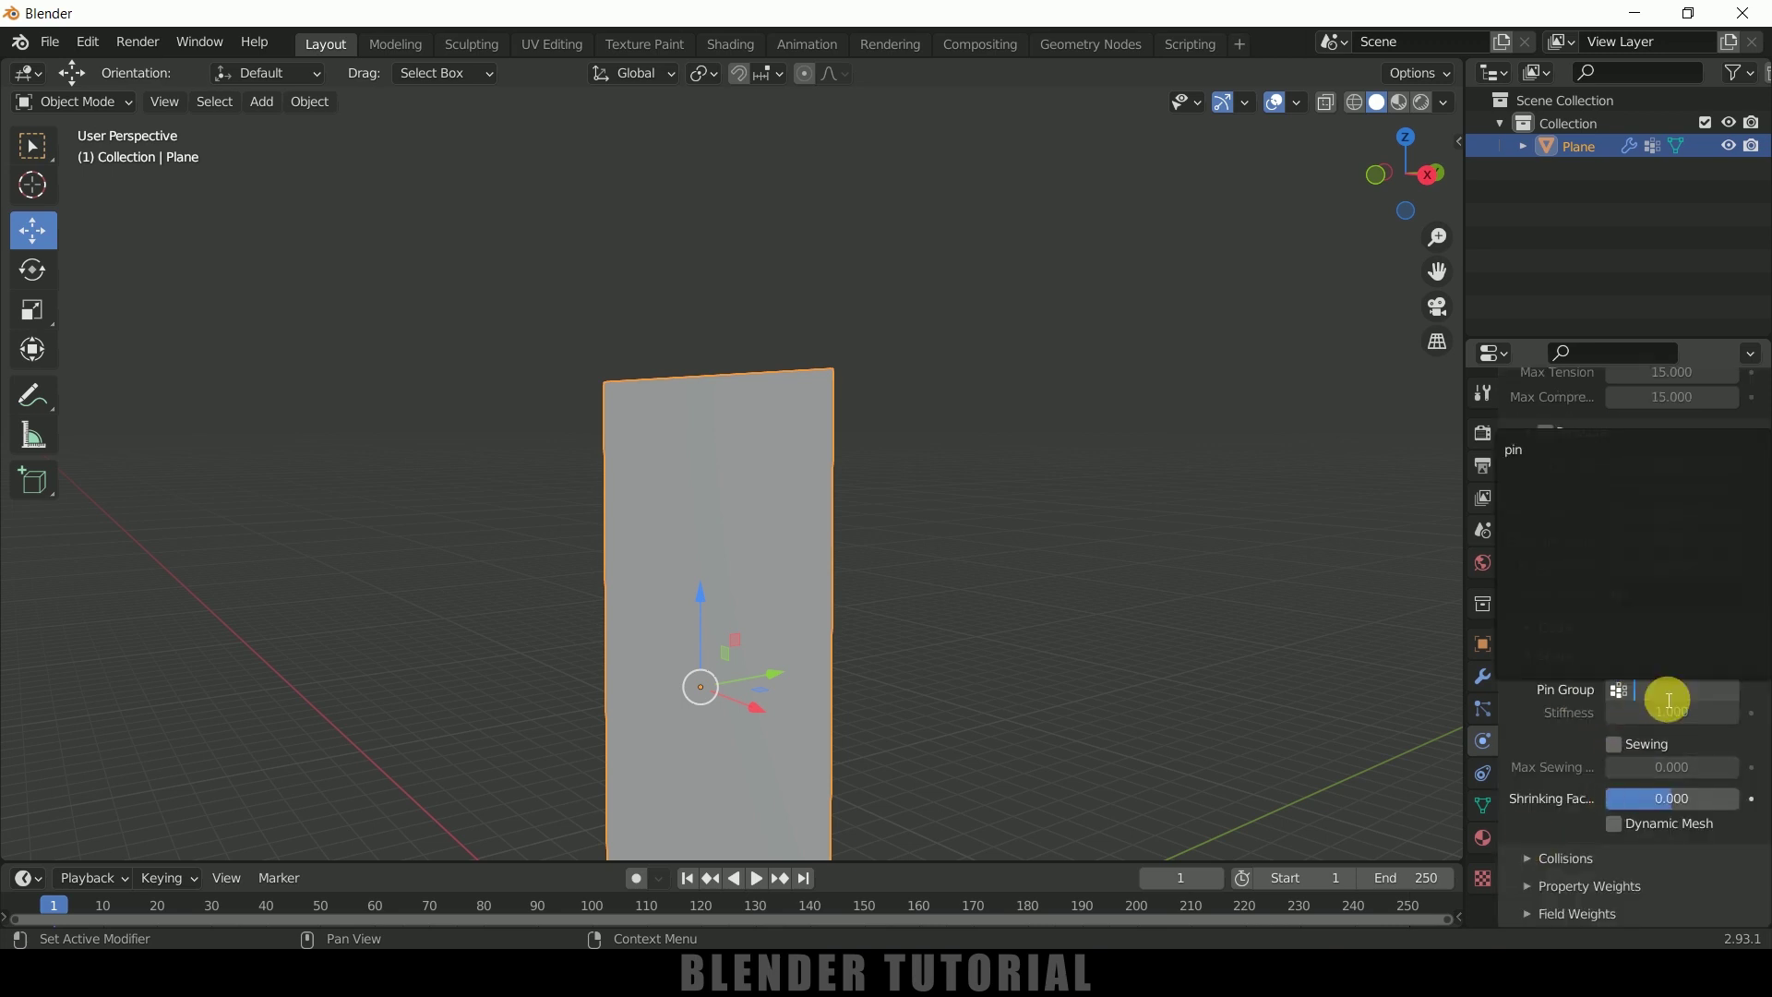
{"action": "left_click", "coordinate": [1535, 451]}
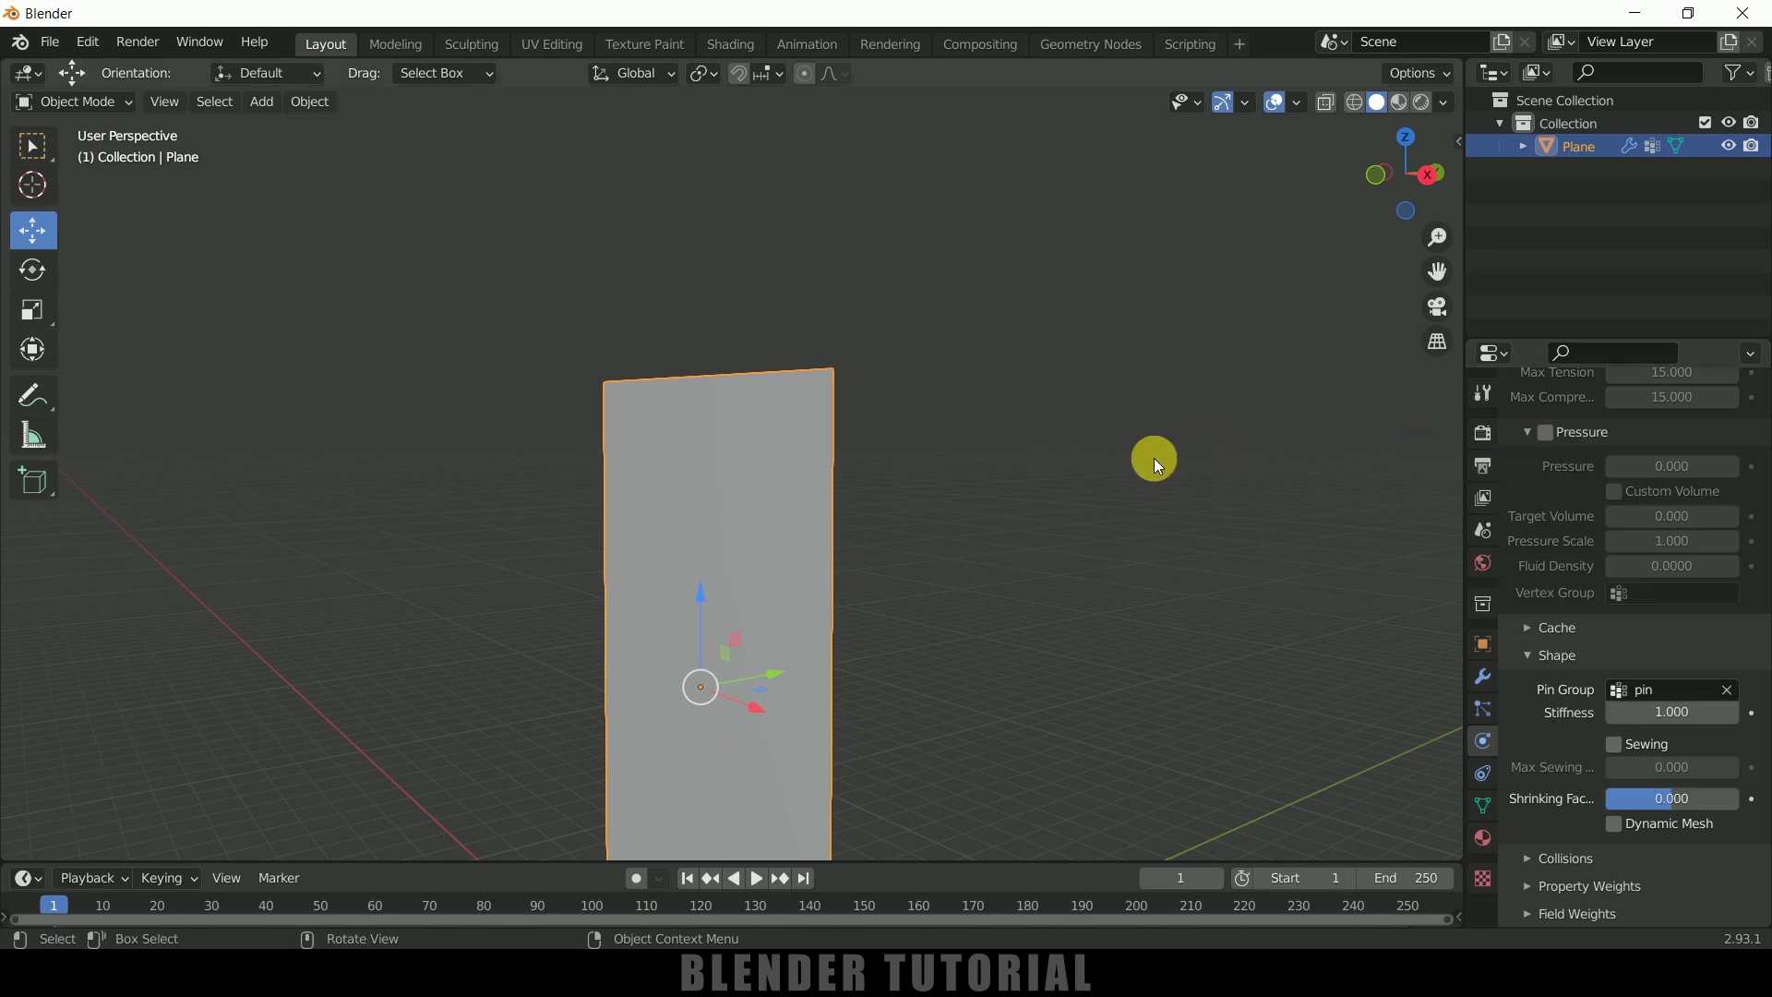
{"action": "mouse_move", "coordinate": [1154, 460]}
{"action": "middle_mouse_down"}
{"action": "mouse_move", "coordinate": [1158, 501]}
{"action": "mouse_move", "coordinate": [1111, 550]}
{"action": "mouse_move", "coordinate": [1156, 424]}
{"action": "middle_mouse_up"}
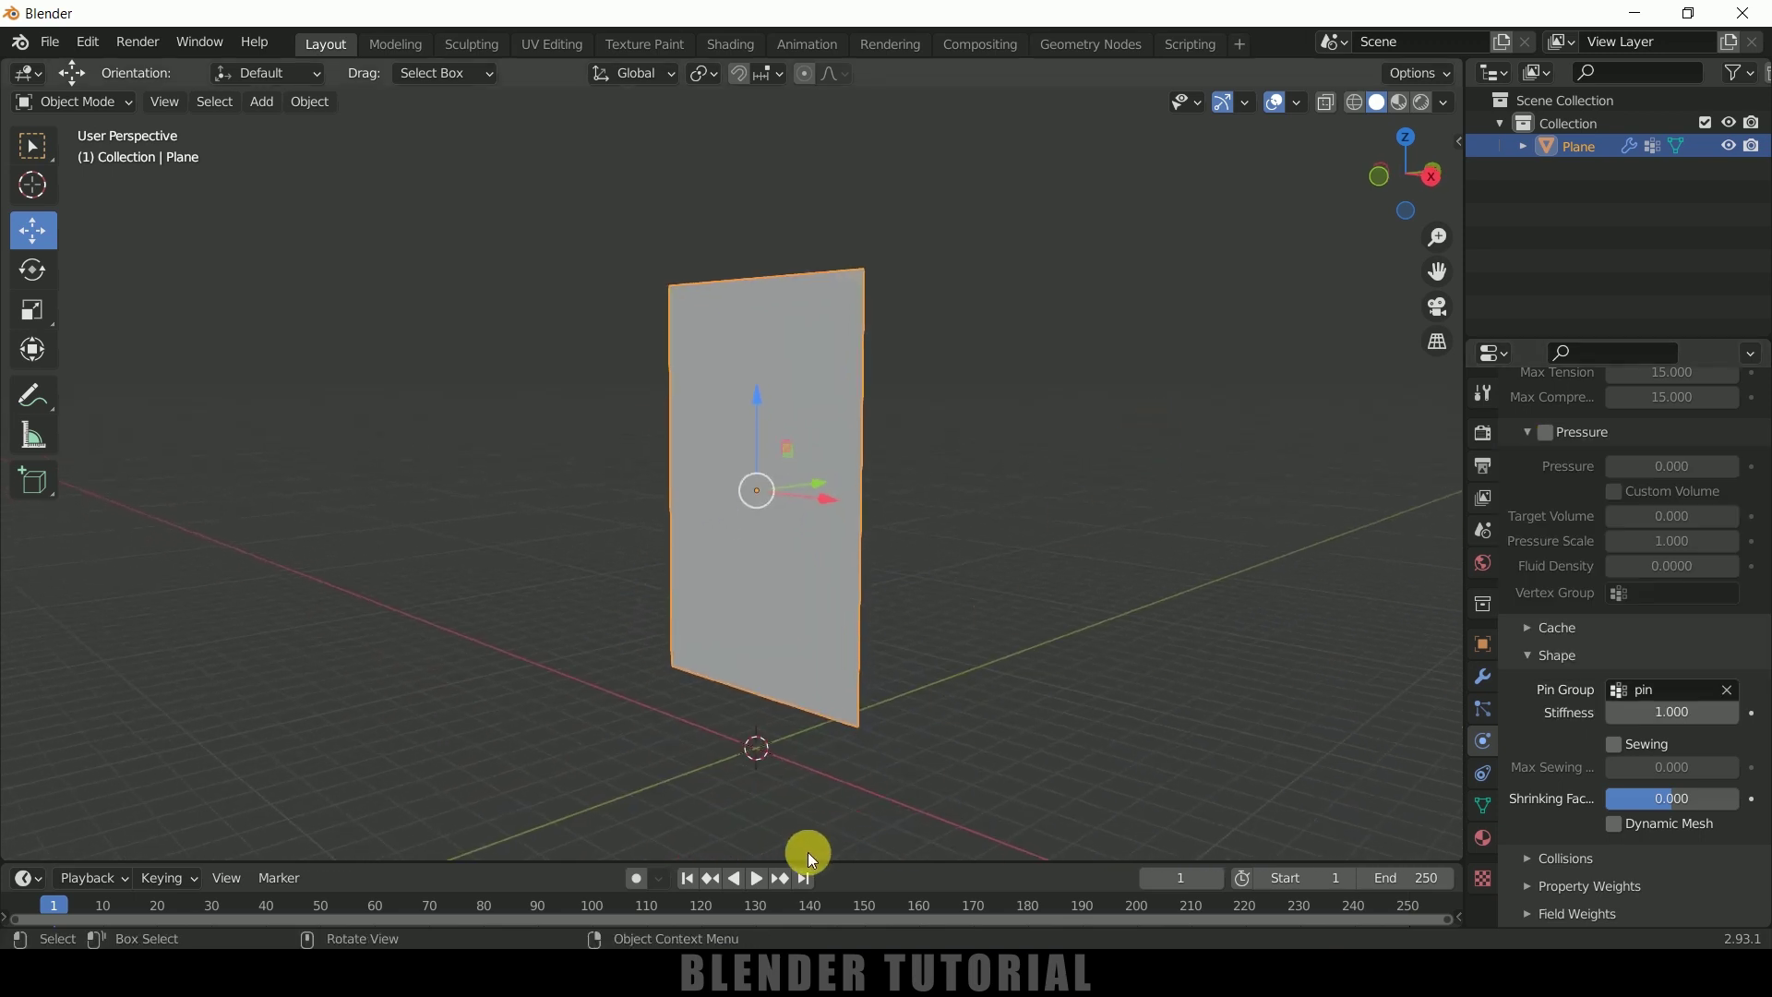
{"action": "left_click", "coordinate": [756, 878]}
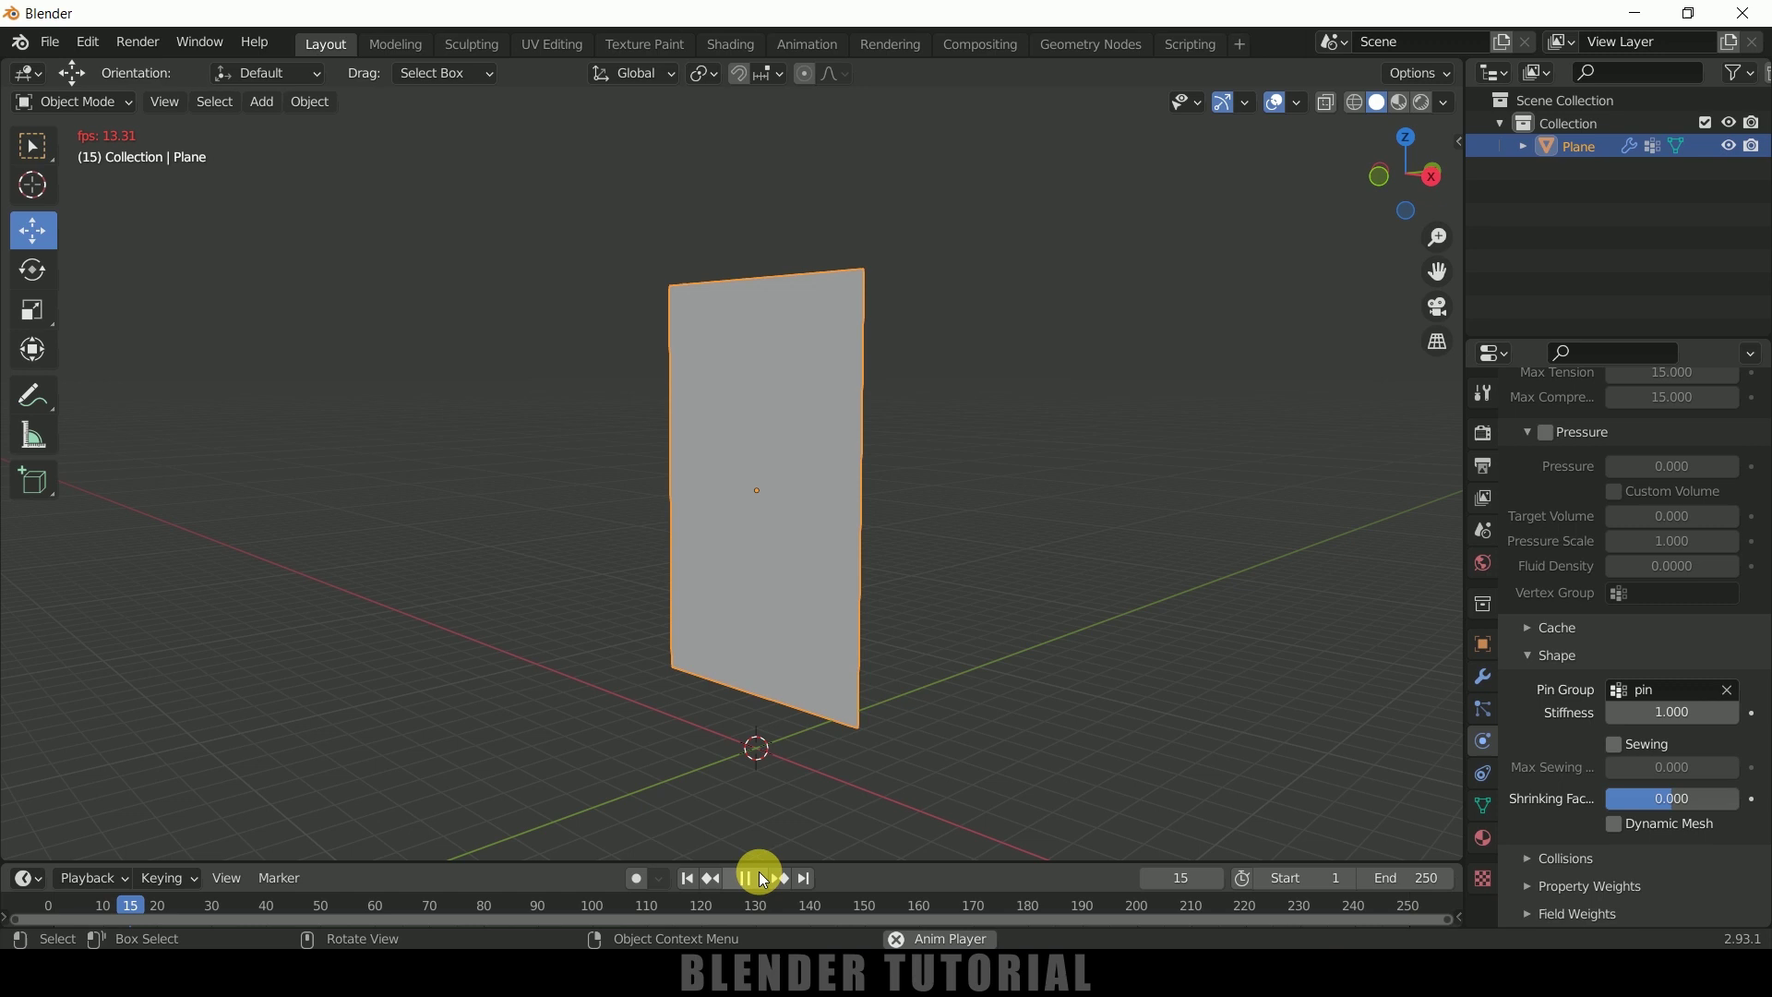
{"action": "left_click", "coordinate": [744, 880]}
{"action": "left_click", "coordinate": [686, 879]}
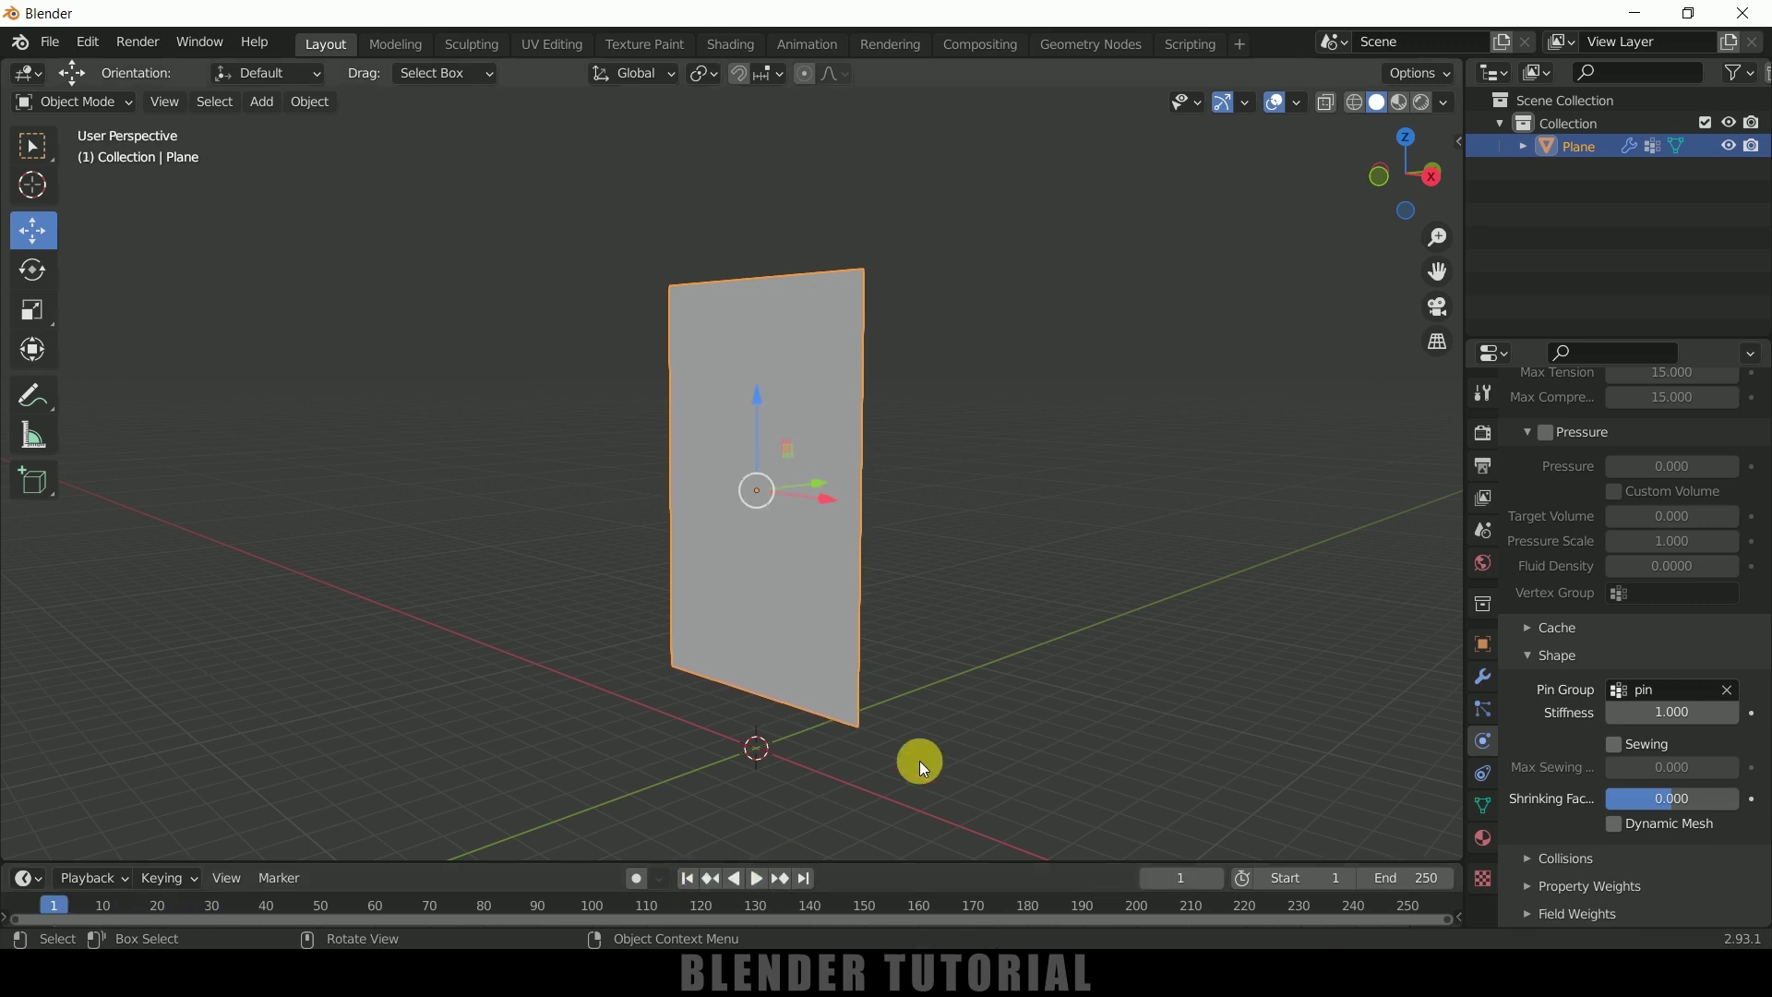
{"action": "mouse_move", "coordinate": [911, 580]}
{"action": "middle_mouse_down"}
{"action": "mouse_move", "coordinate": [990, 623]}
{"action": "mouse_move", "coordinate": [956, 624]}
{"action": "mouse_move", "coordinate": [901, 546]}
{"action": "middle_mouse_up"}
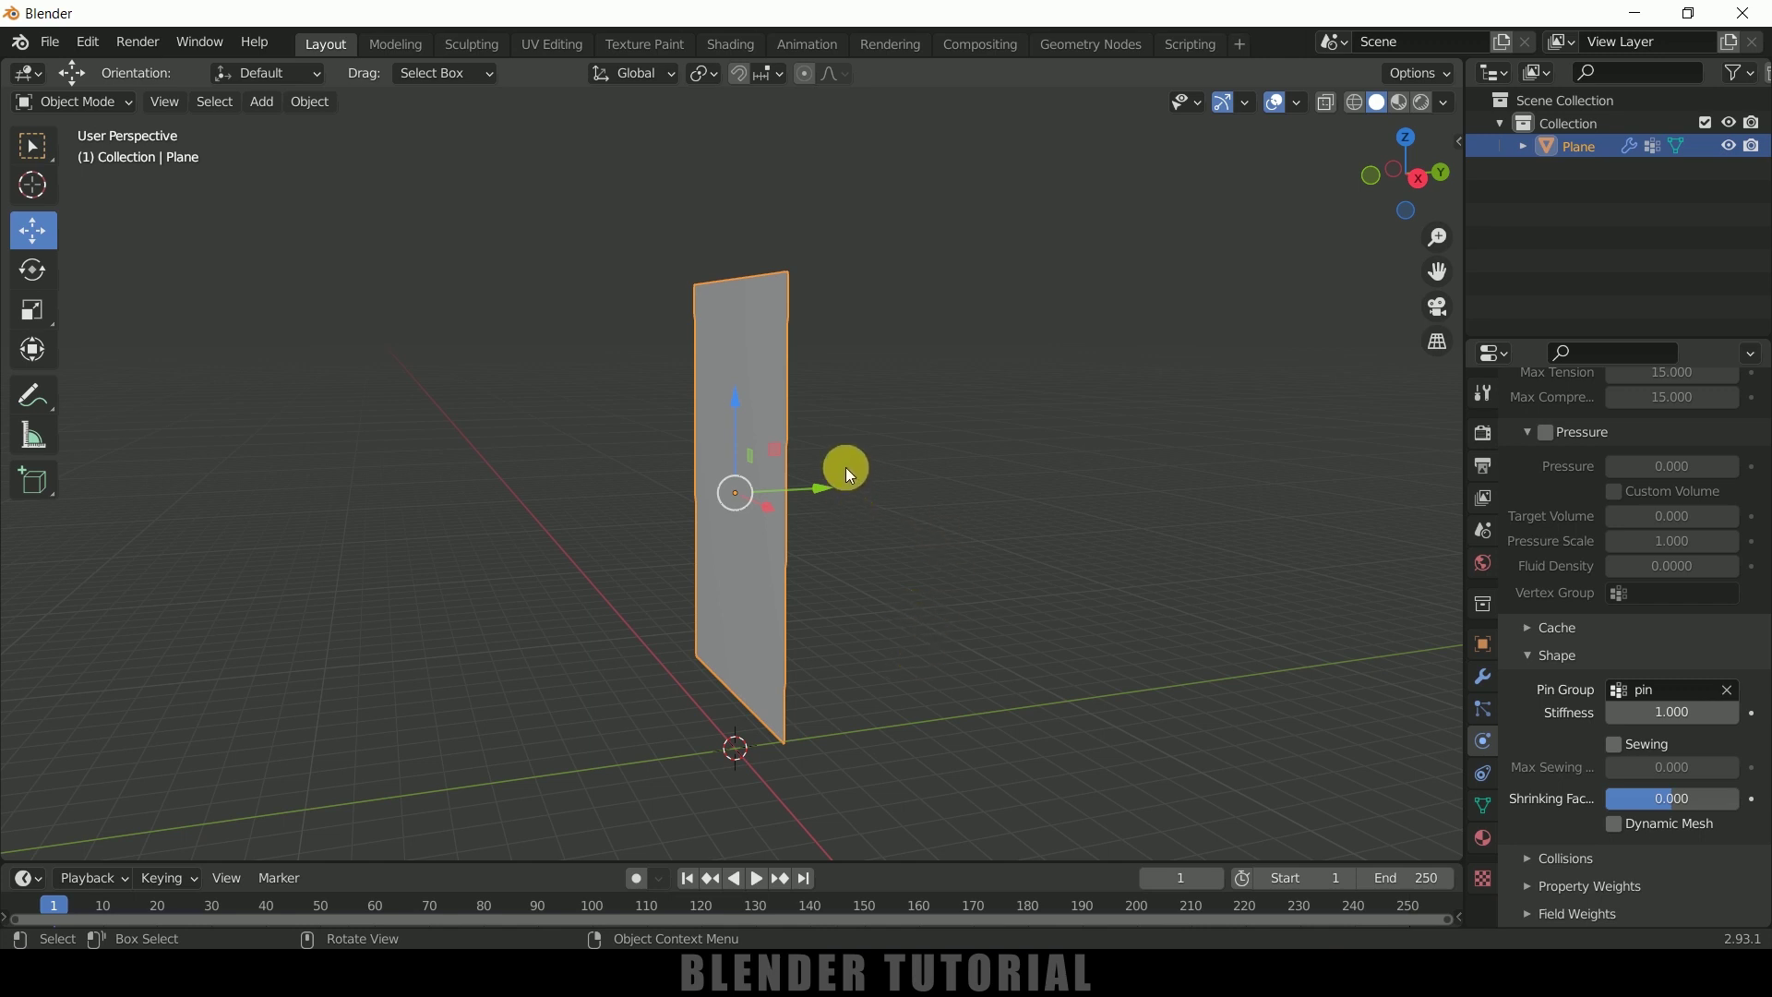
{"action": "middle_click_drag", "start_coordinate": [884, 600], "coordinate": [912, 607]}
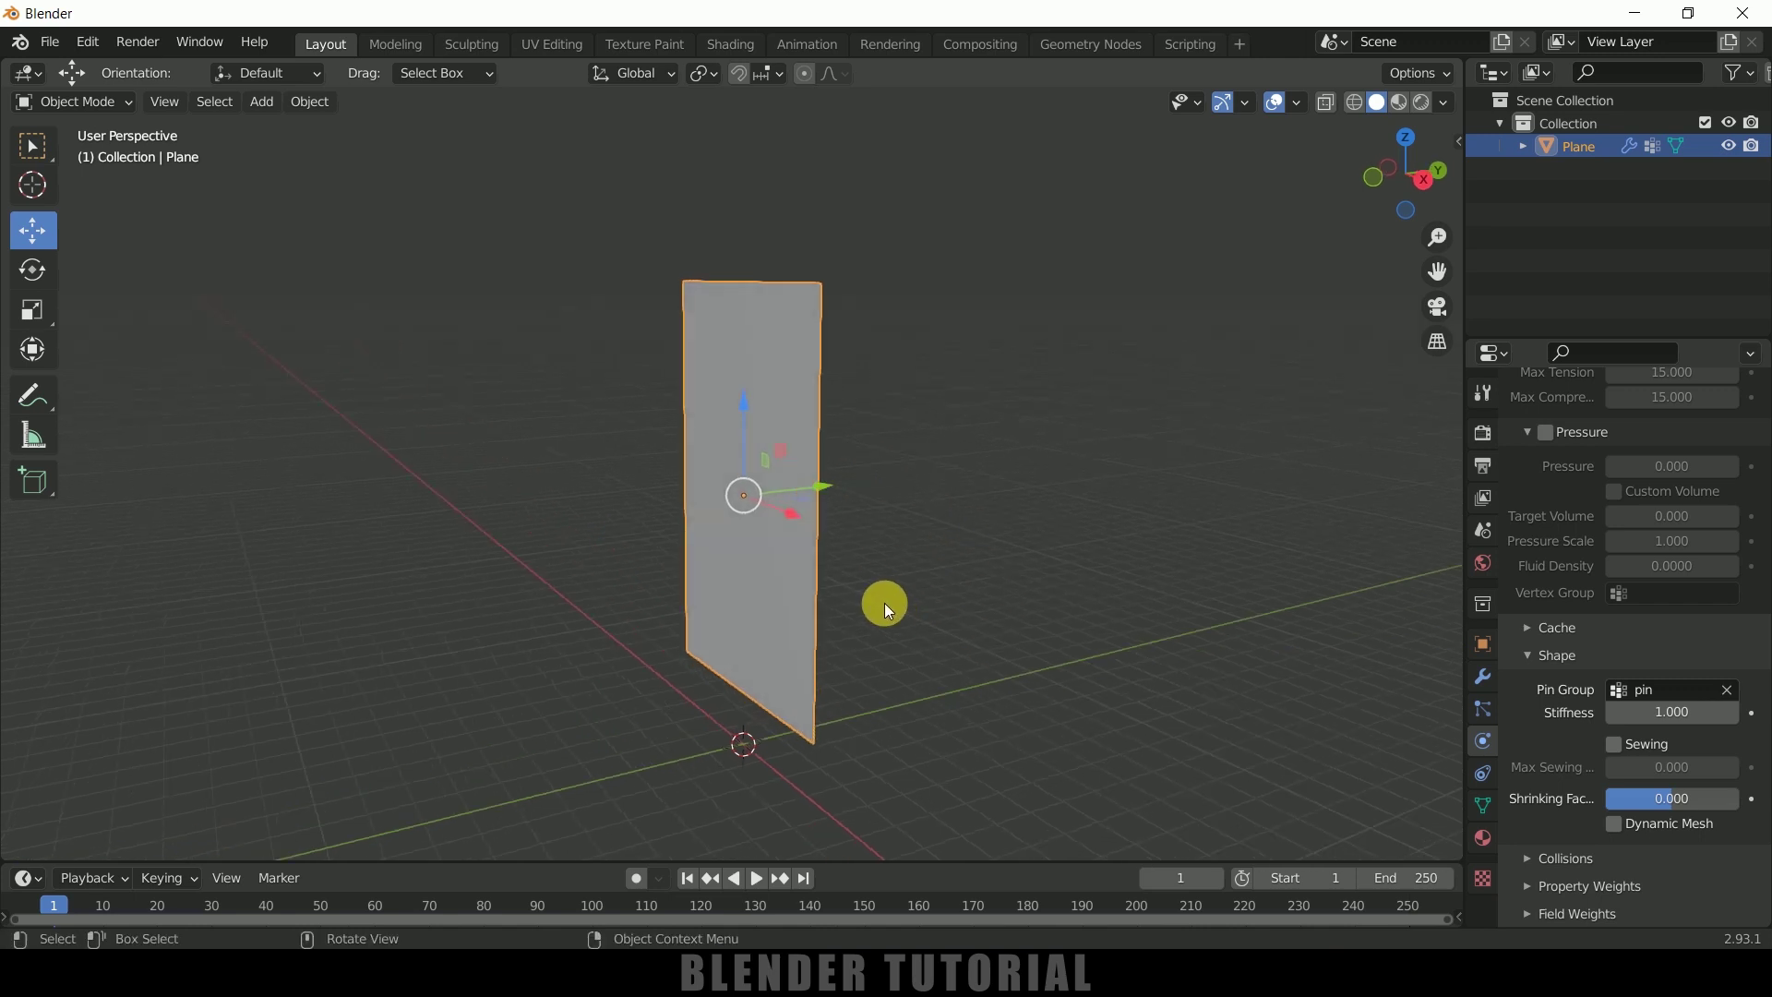
Import Sad Walk.fbx from the D:\FBX\ folder via the FBX importer
{"action": "left_click", "coordinate": [50, 43]}
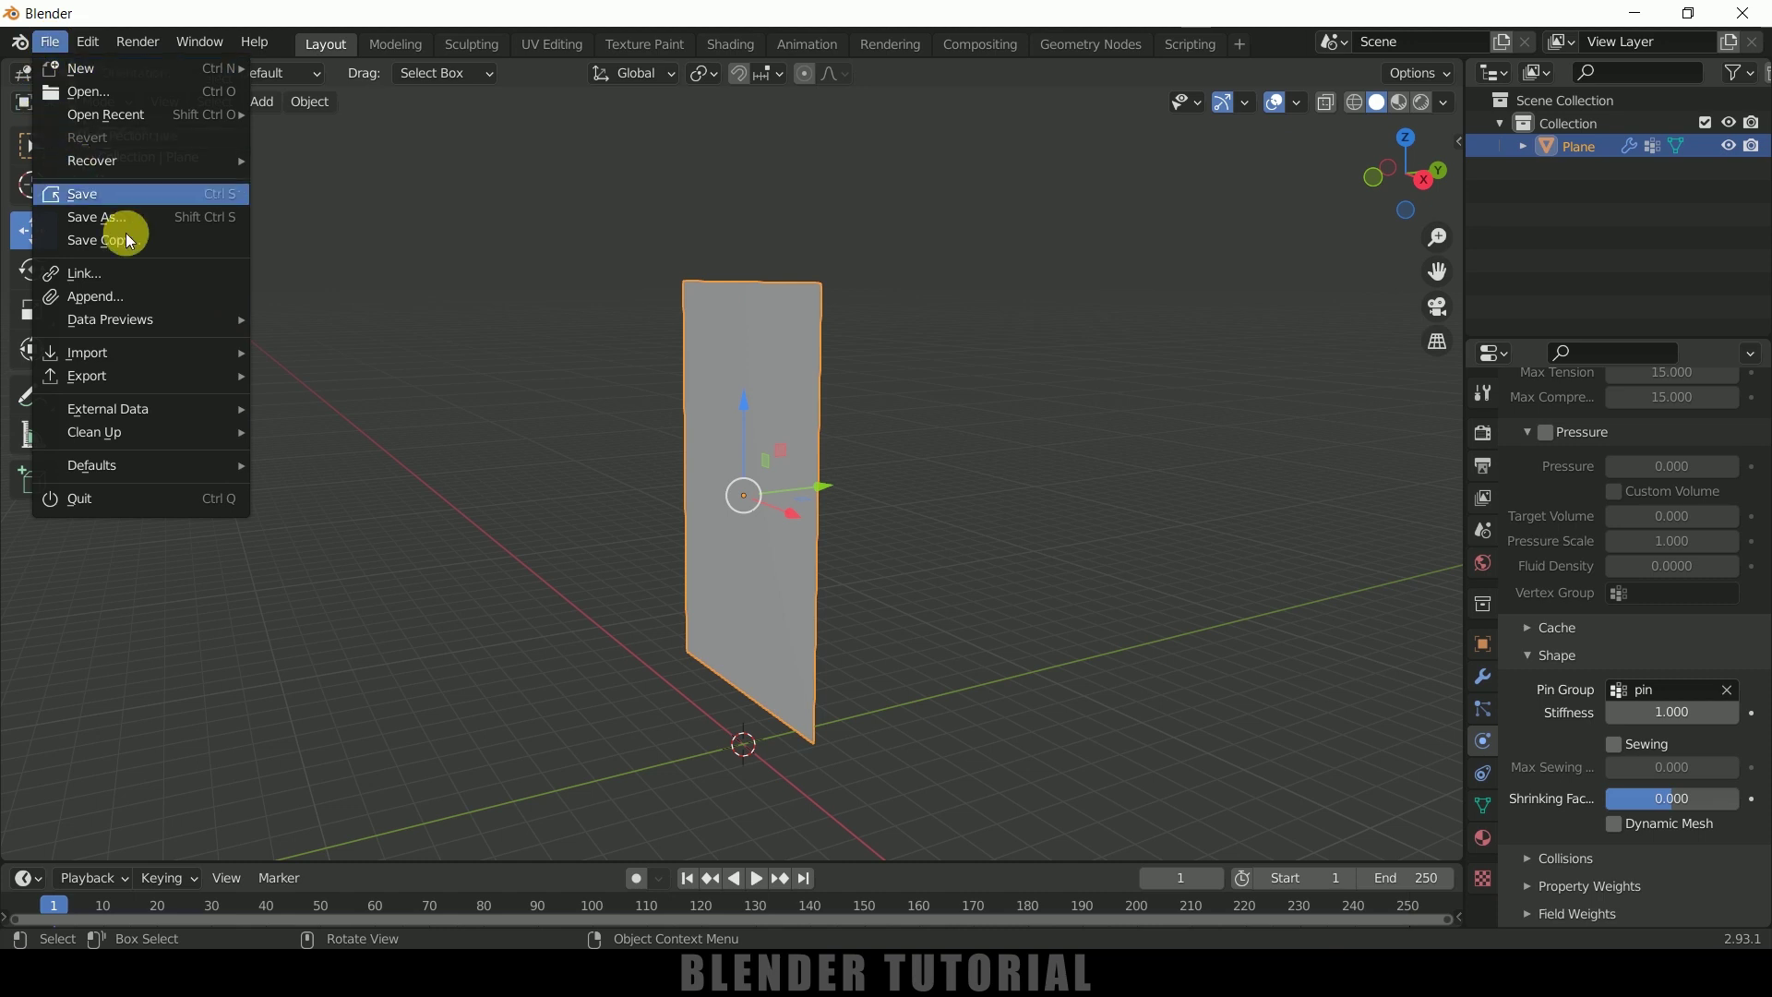
{"action": "mouse_move", "coordinate": [119, 351]}
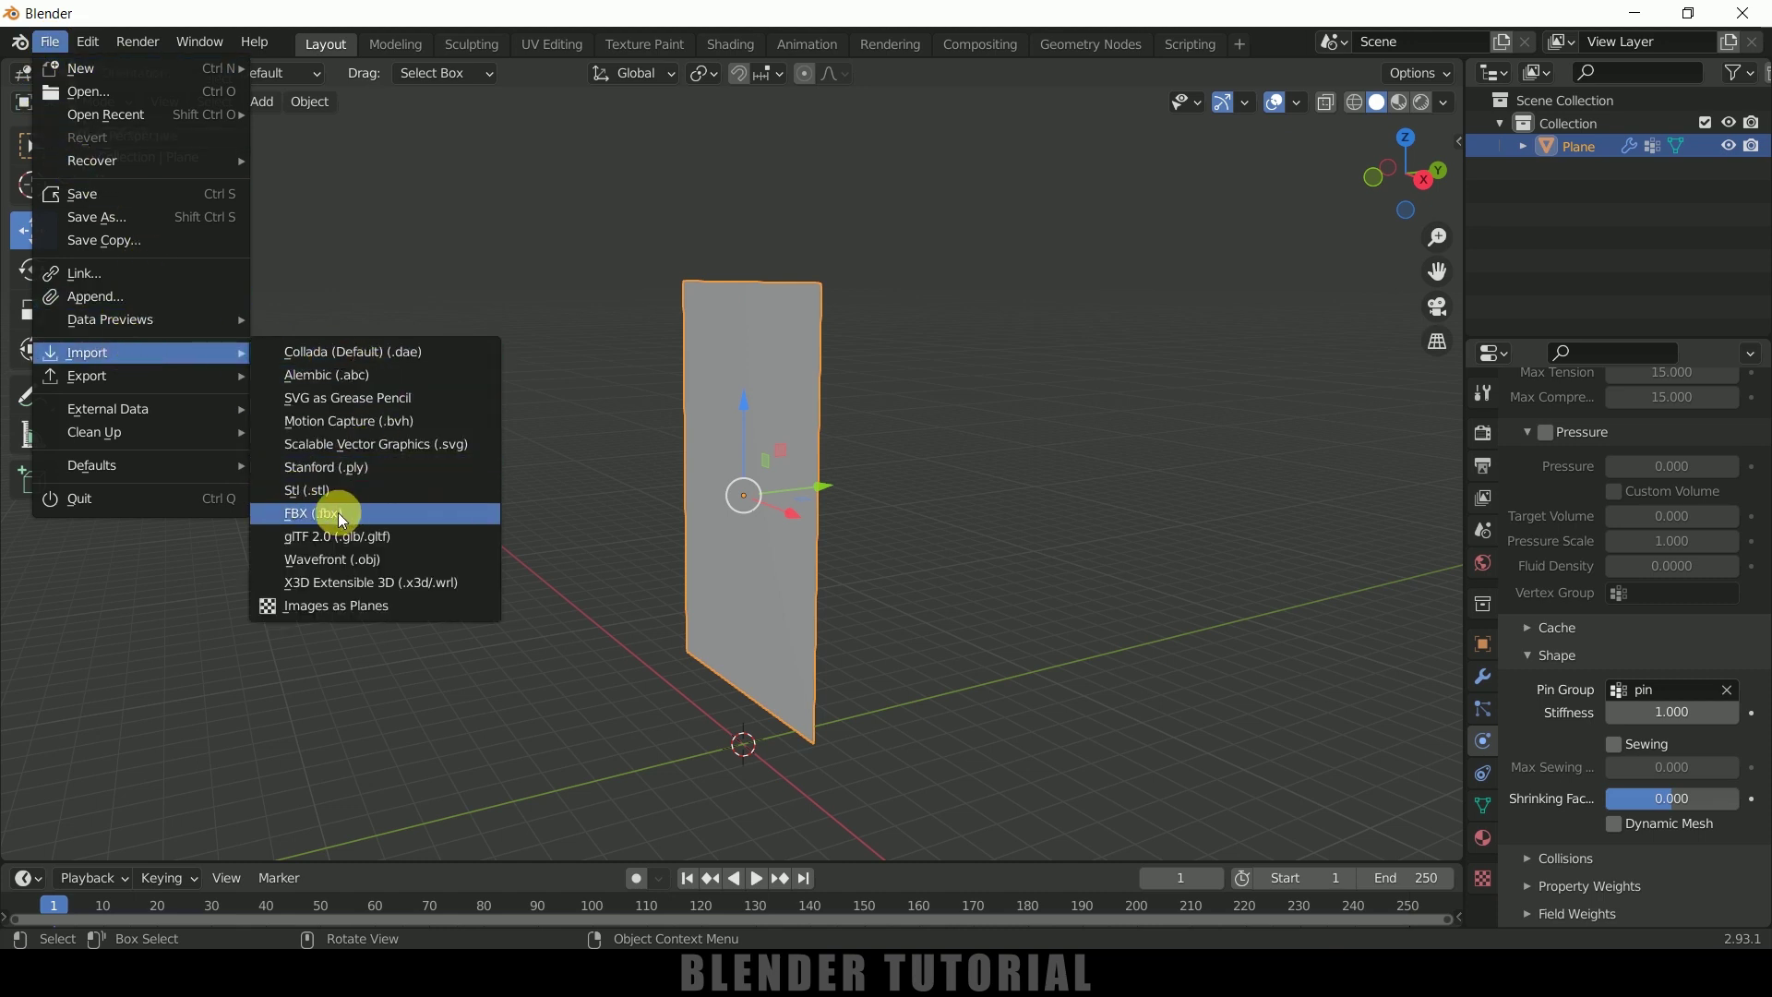
{"action": "left_click", "coordinate": [318, 506]}
{"action": "left_click", "coordinate": [385, 634]}
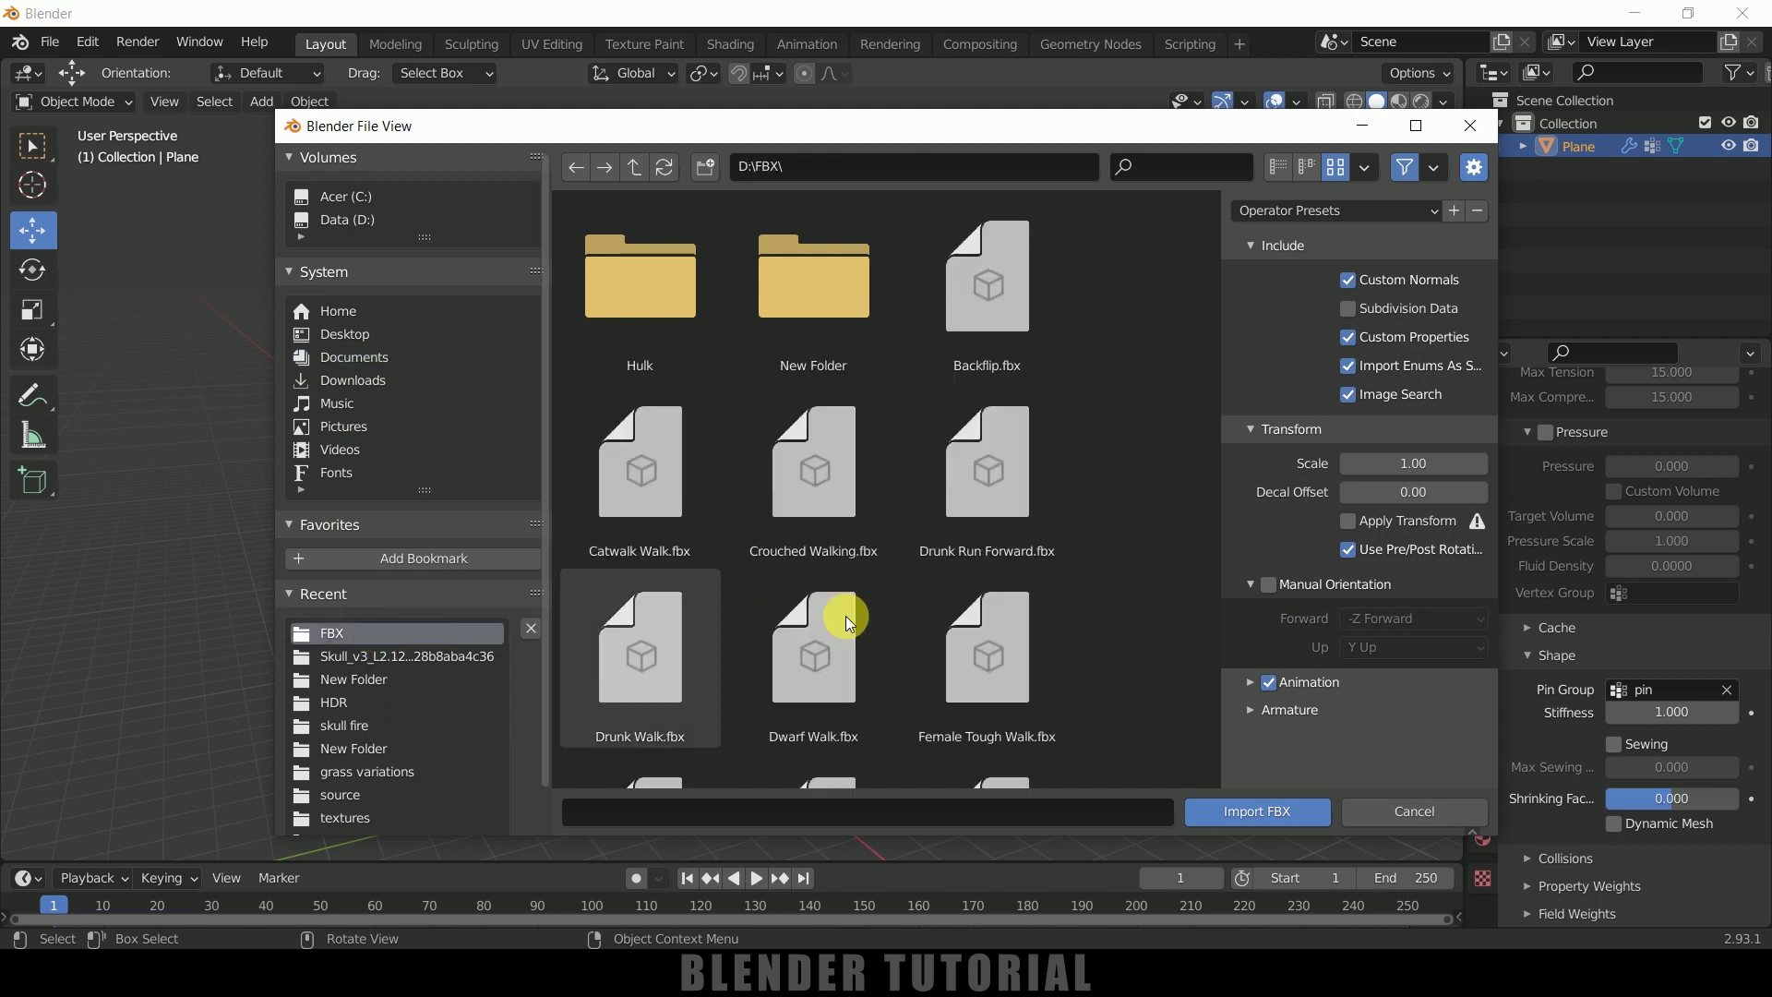
{"action": "scroll", "coordinate": [1091, 622], "scroll_direction": "down", "scroll_amount": 8}
{"action": "scroll", "coordinate": [1093, 620], "scroll_direction": "down", "scroll_amount": 2}
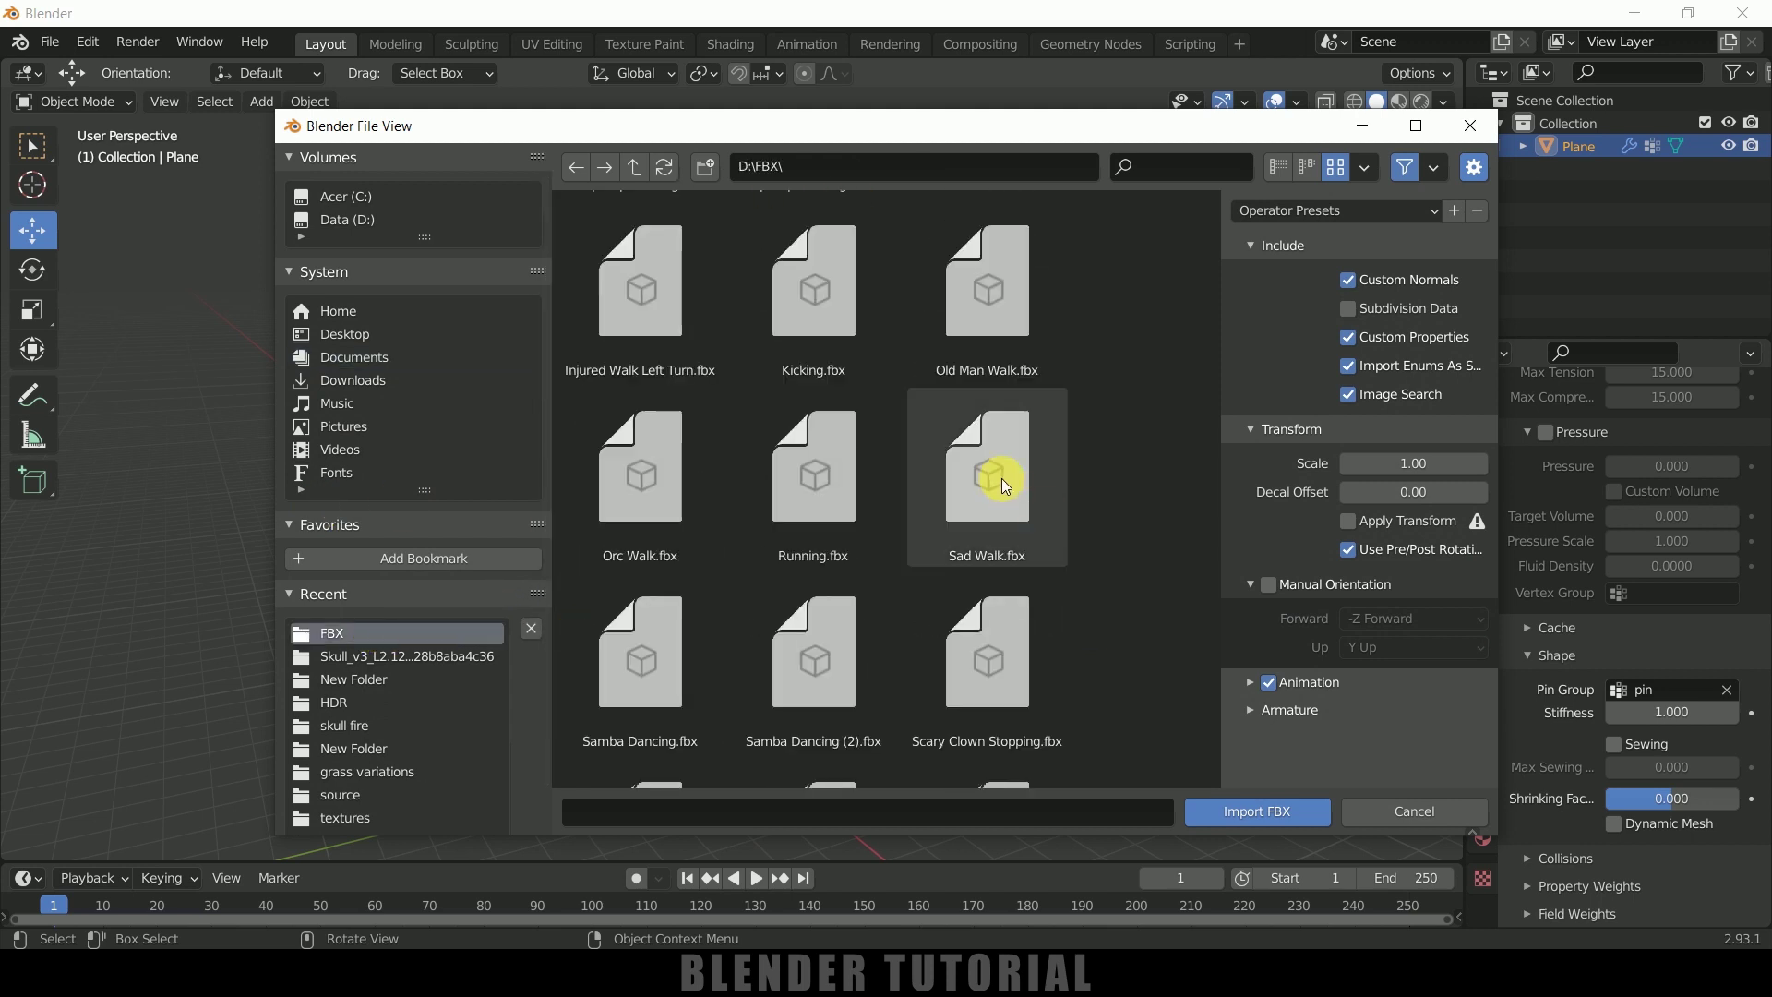
{"action": "left_click", "coordinate": [988, 490]}
{"action": "left_click", "coordinate": [1245, 810]}
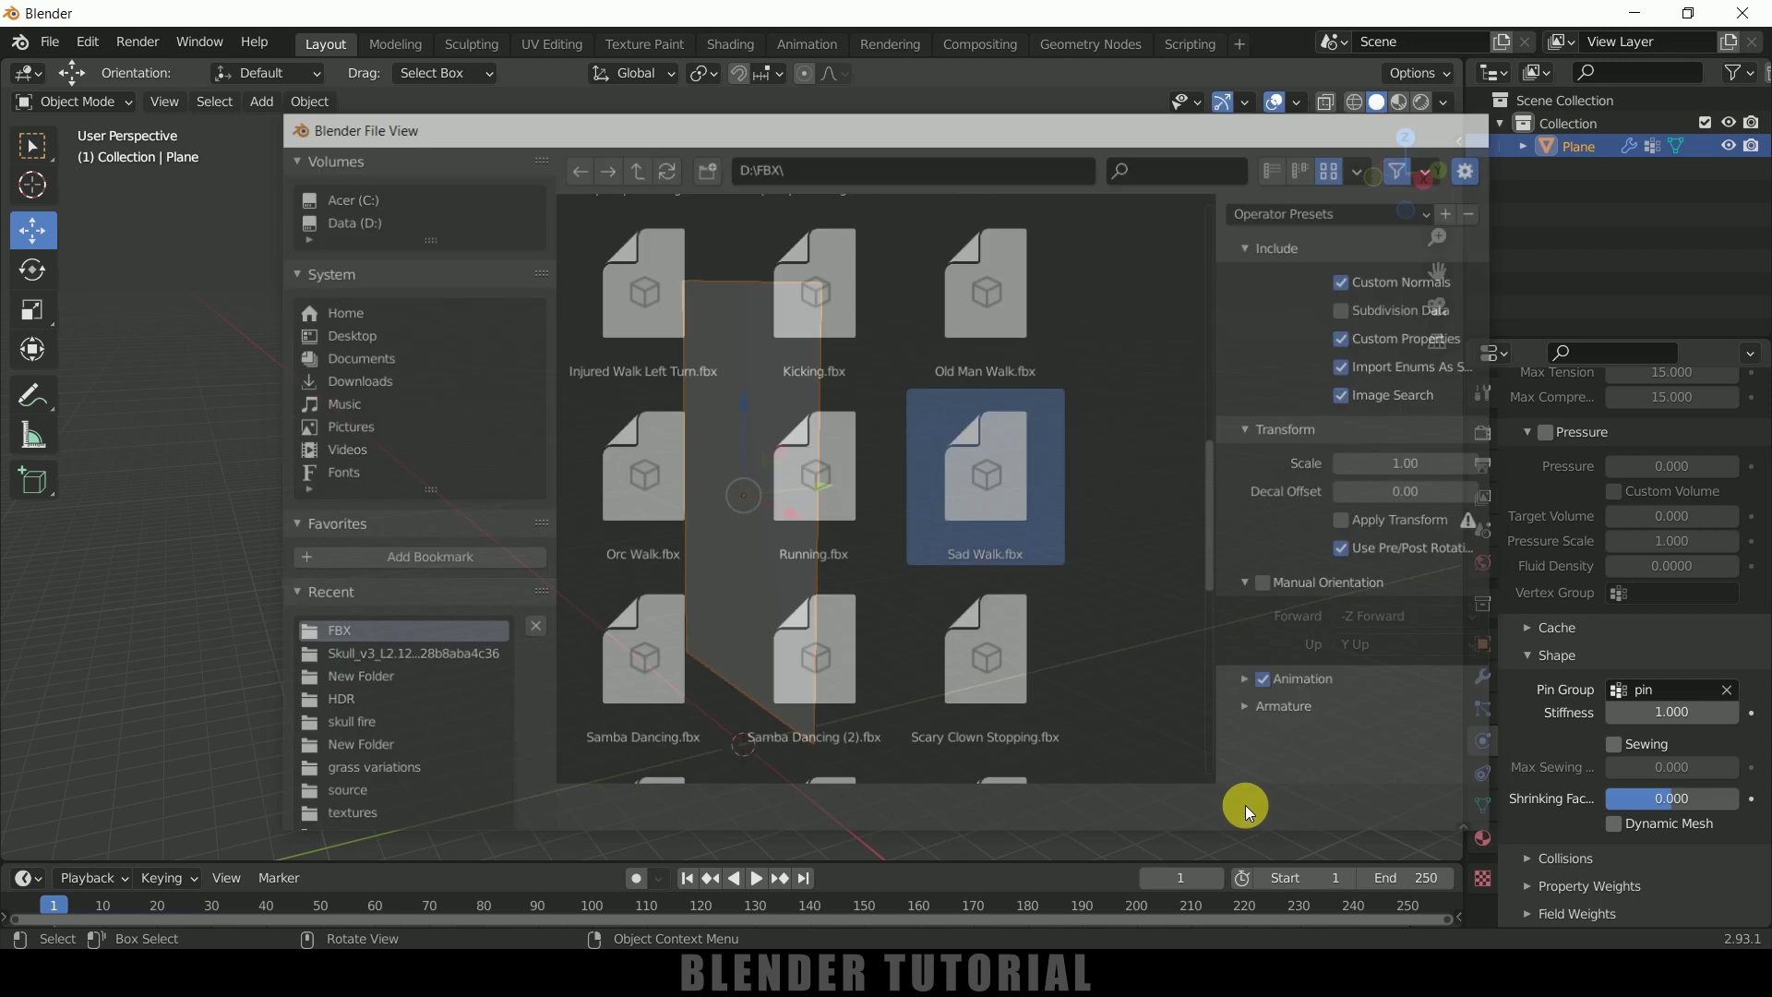
Play the character's walk animation, then return to frame 1
{"action": "middle_click_drag", "start_coordinate": [1016, 602], "coordinate": [969, 633]}
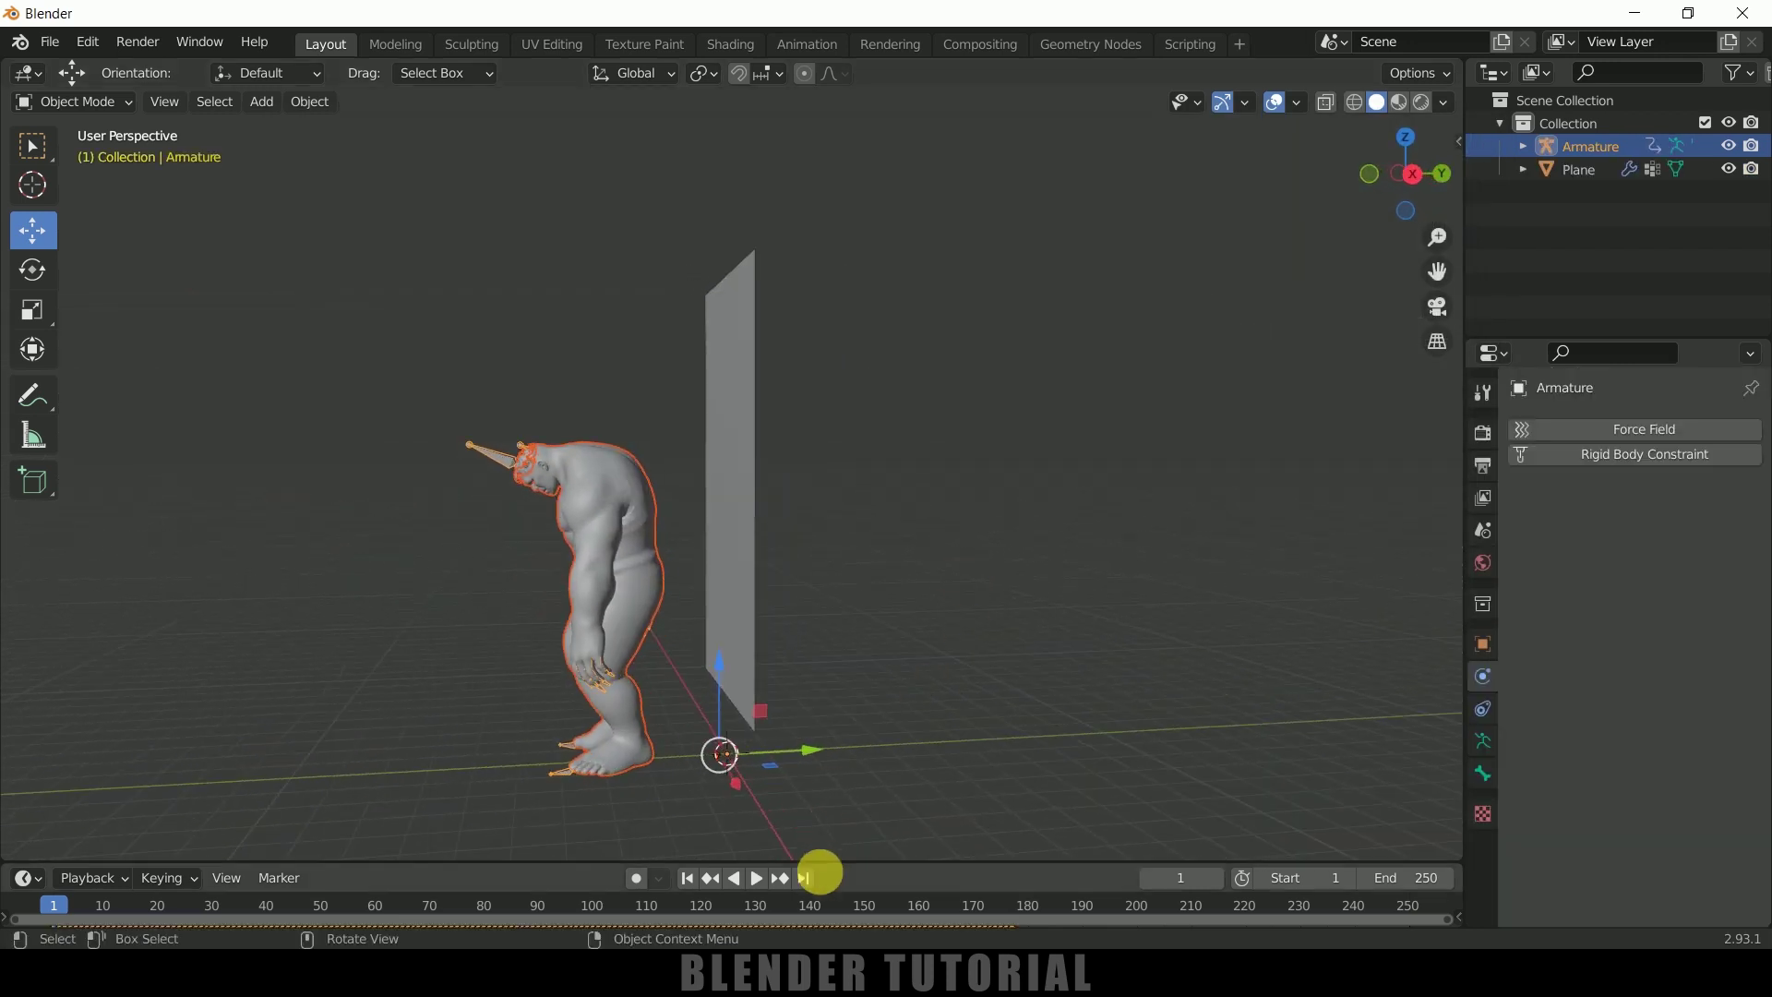
{"action": "left_click", "coordinate": [757, 877]}
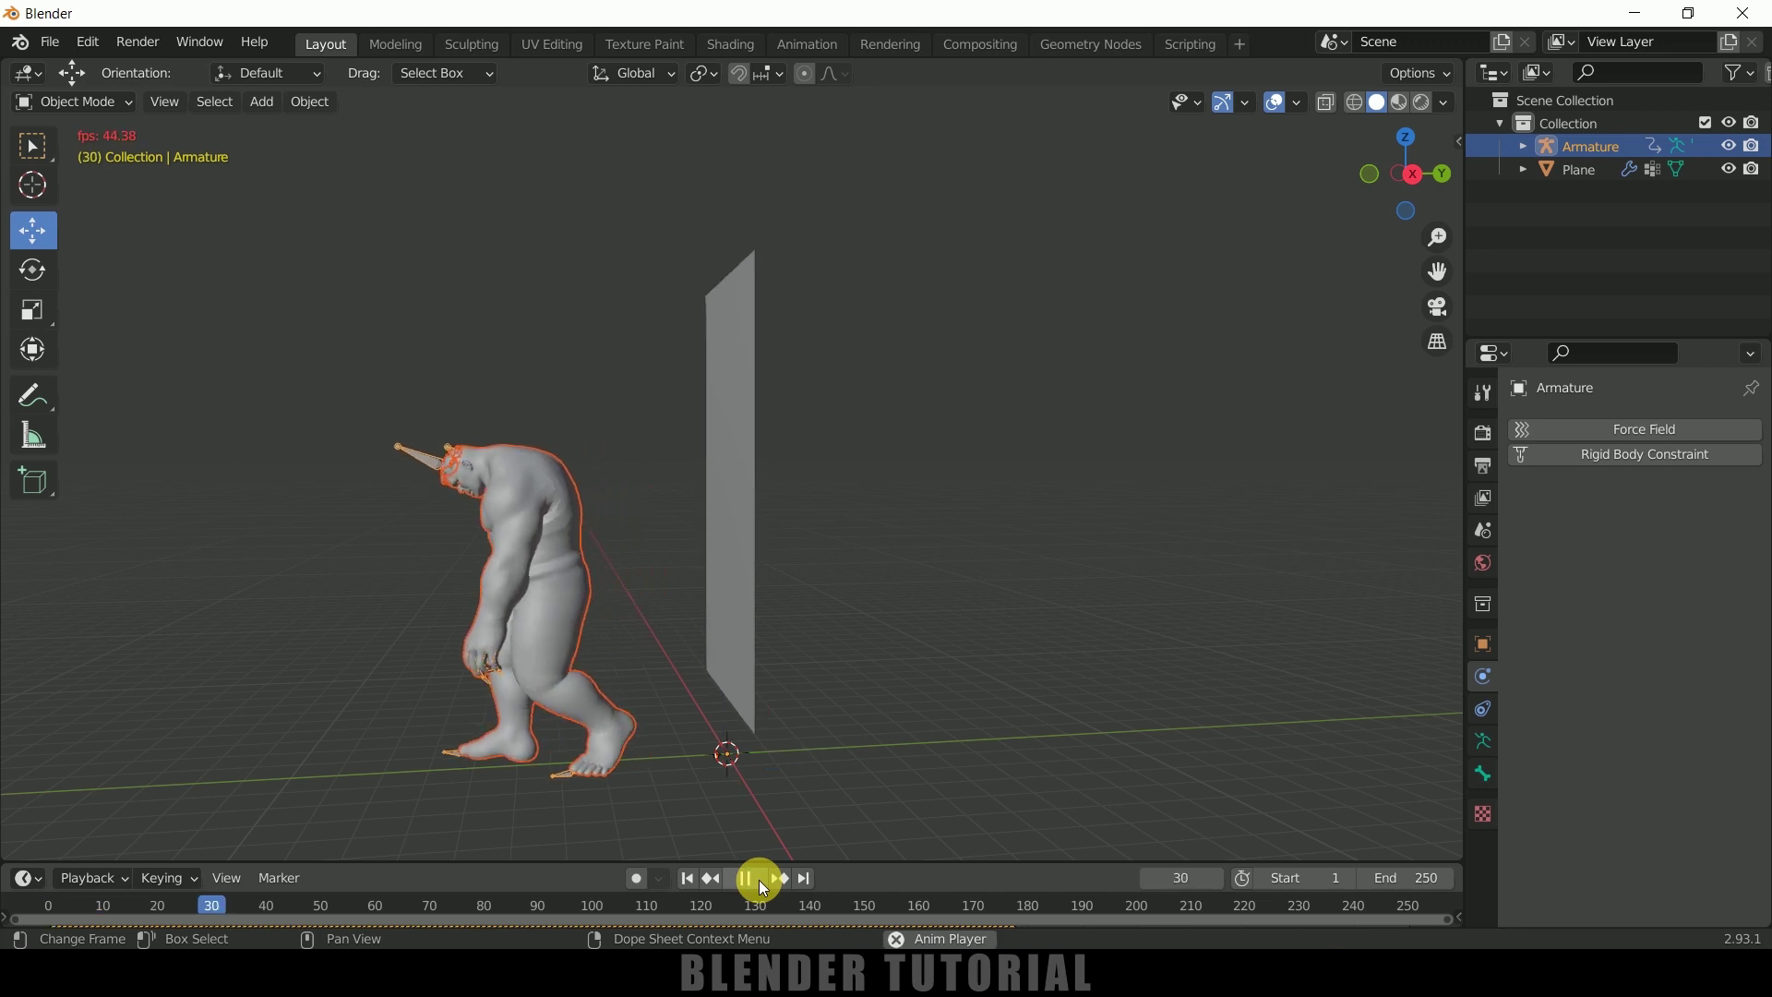
{"action": "left_click", "coordinate": [758, 878]}
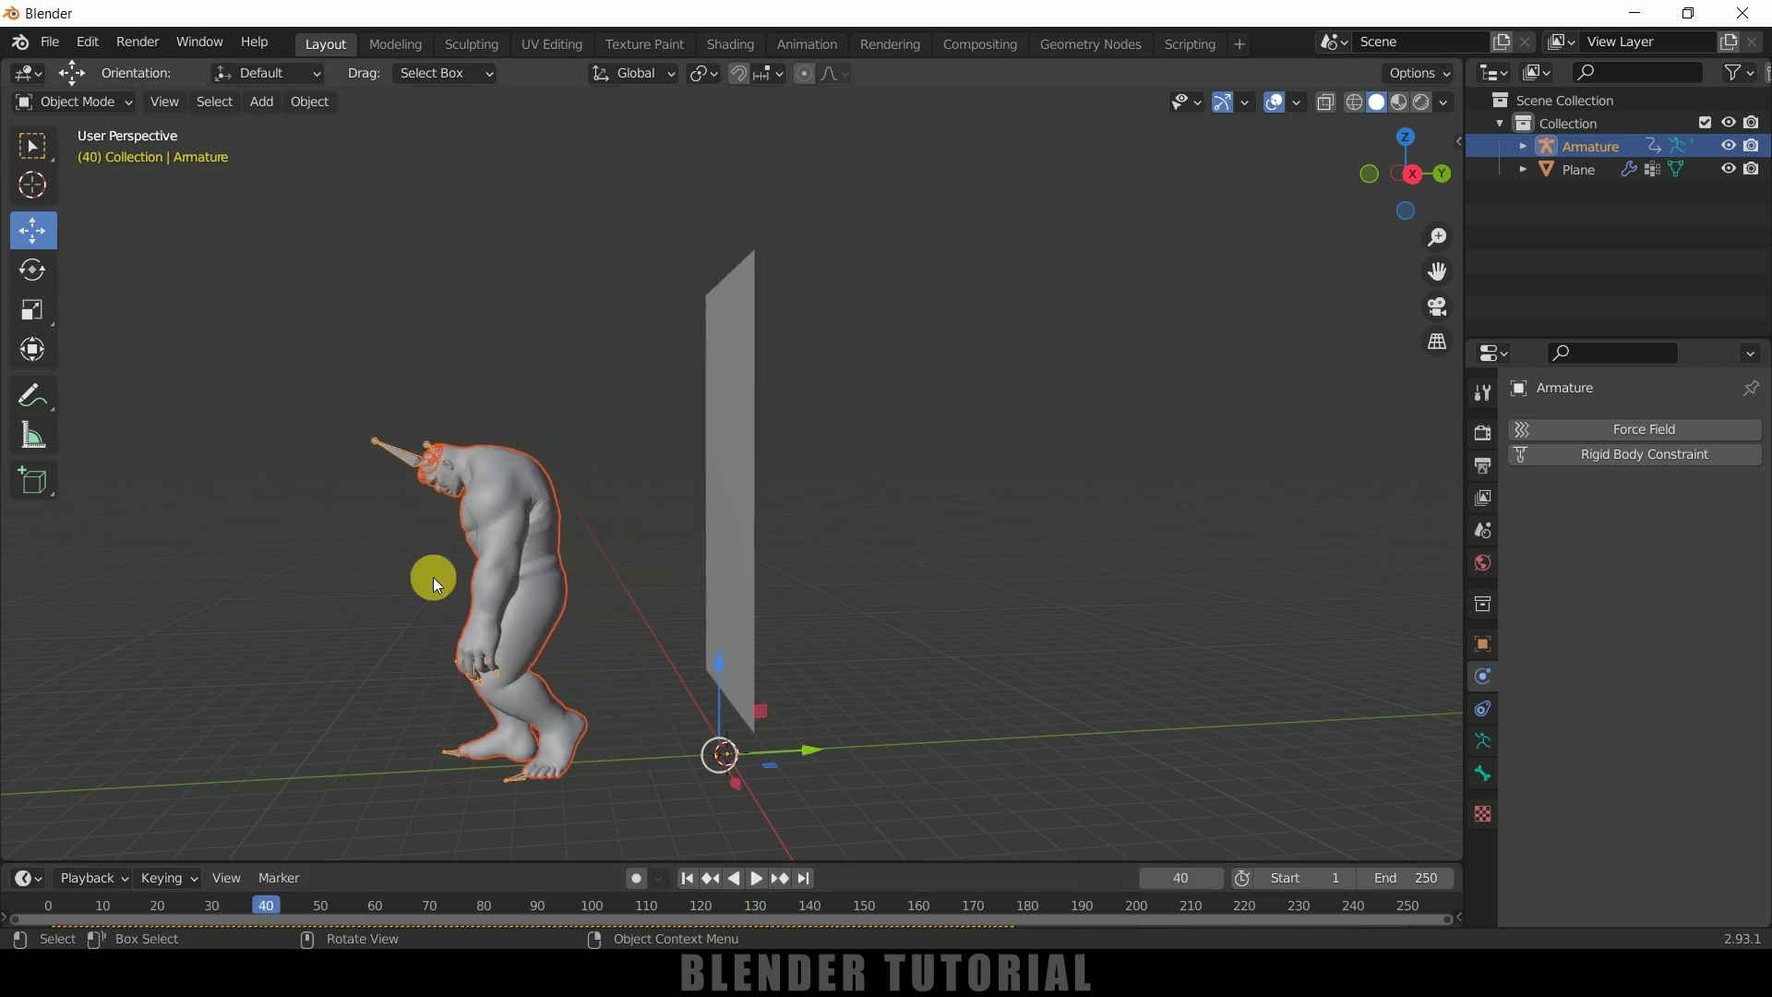
{"action": "left_click", "coordinate": [689, 882]}
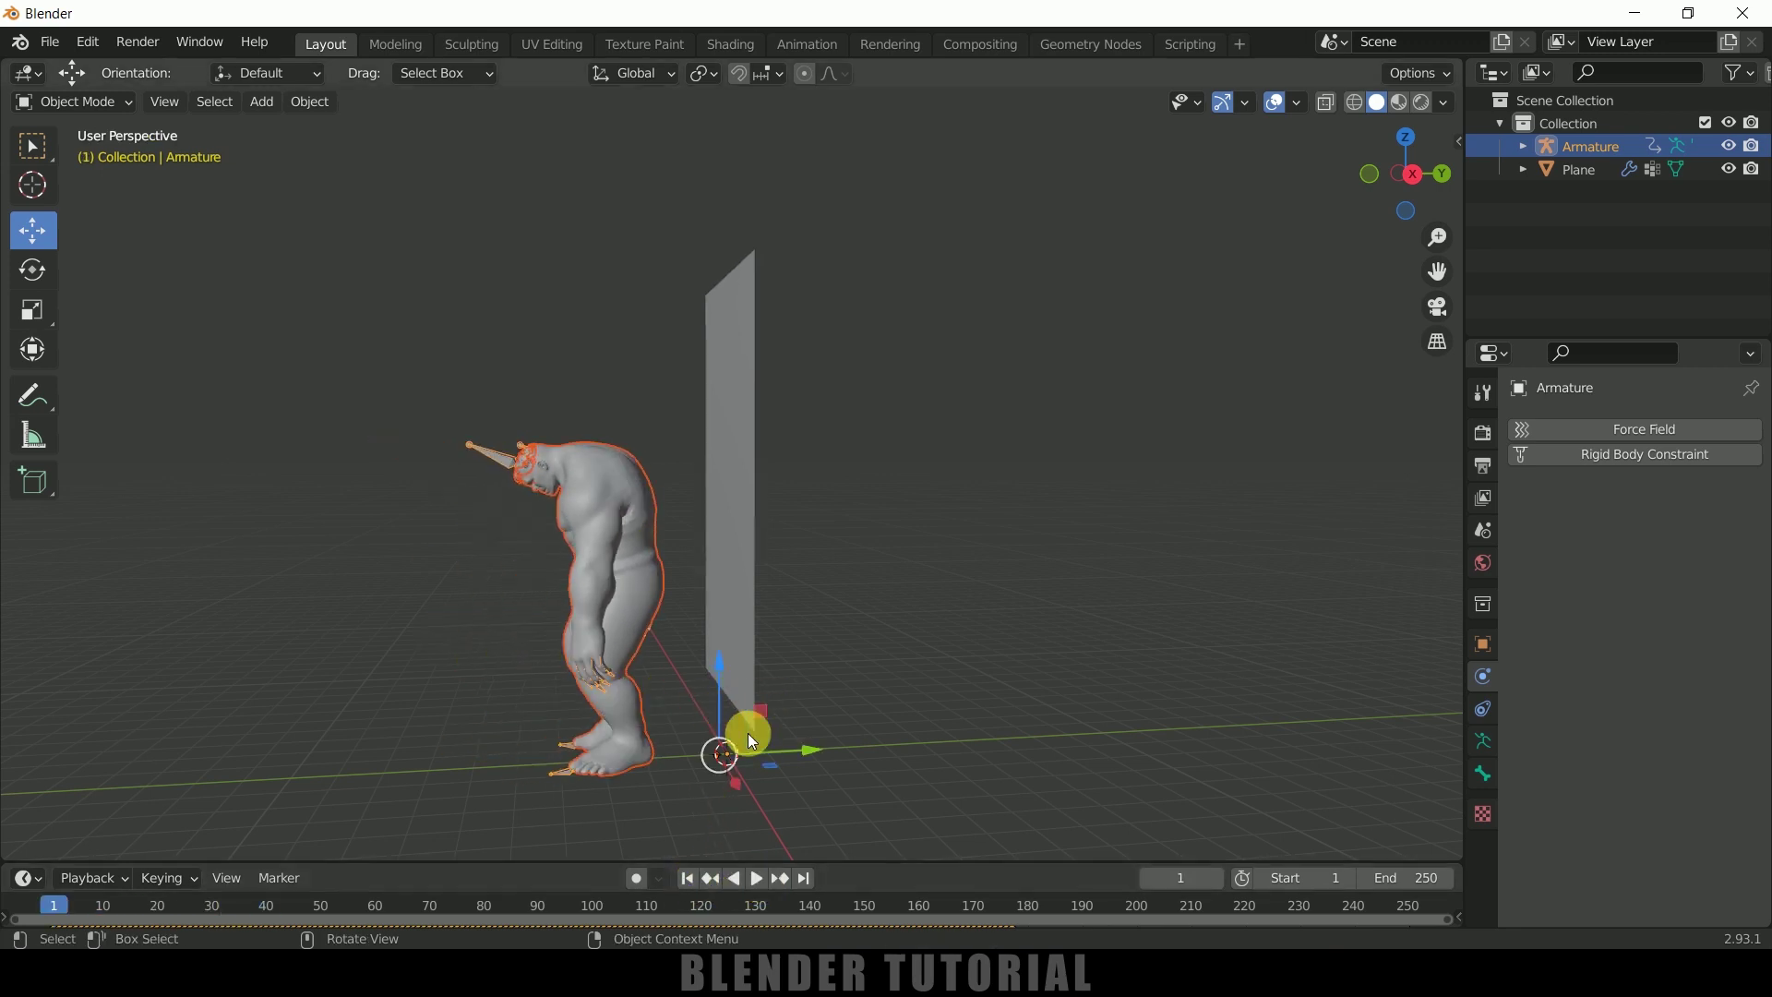
Move the Hulk armature about 5.3 m along Y so it stands at the plane
{"action": "left_click_drag", "start_coordinate": [748, 734], "coordinate": [1106, 695]}
{"action": "middle_click_drag", "start_coordinate": [1106, 695], "coordinate": [1075, 709]}
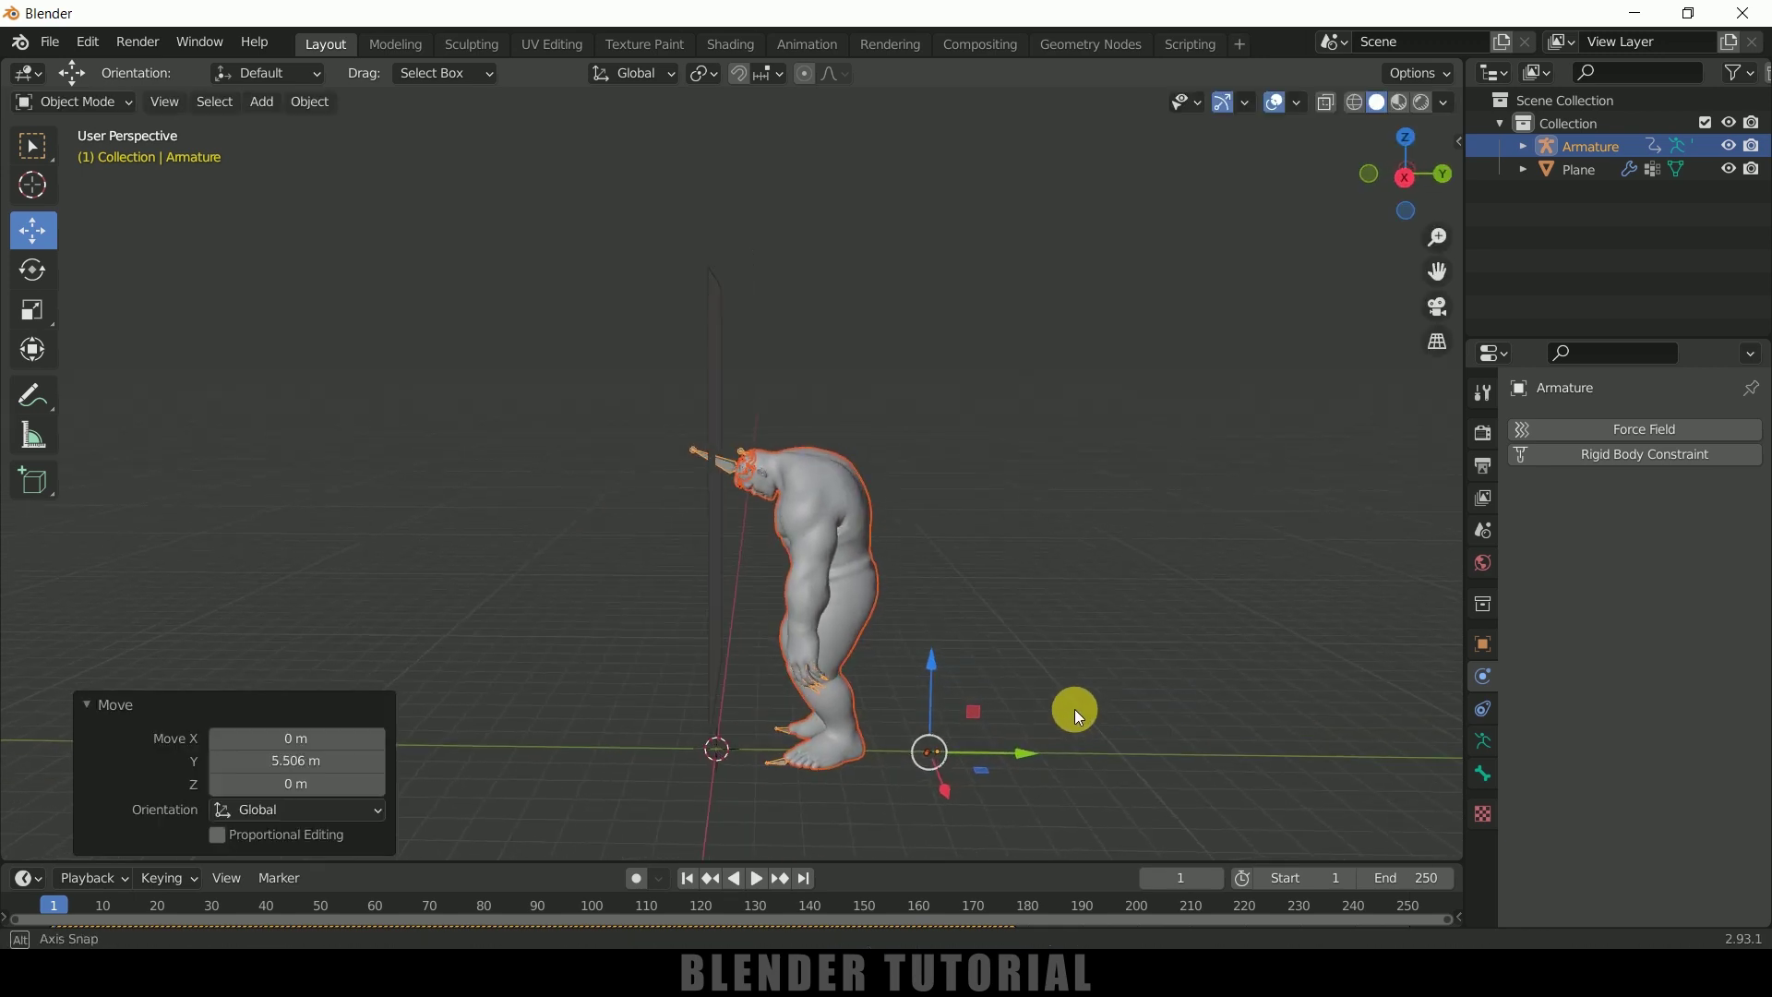
{"action": "left_click_drag", "start_coordinate": [1001, 751], "coordinate": [1000, 702]}
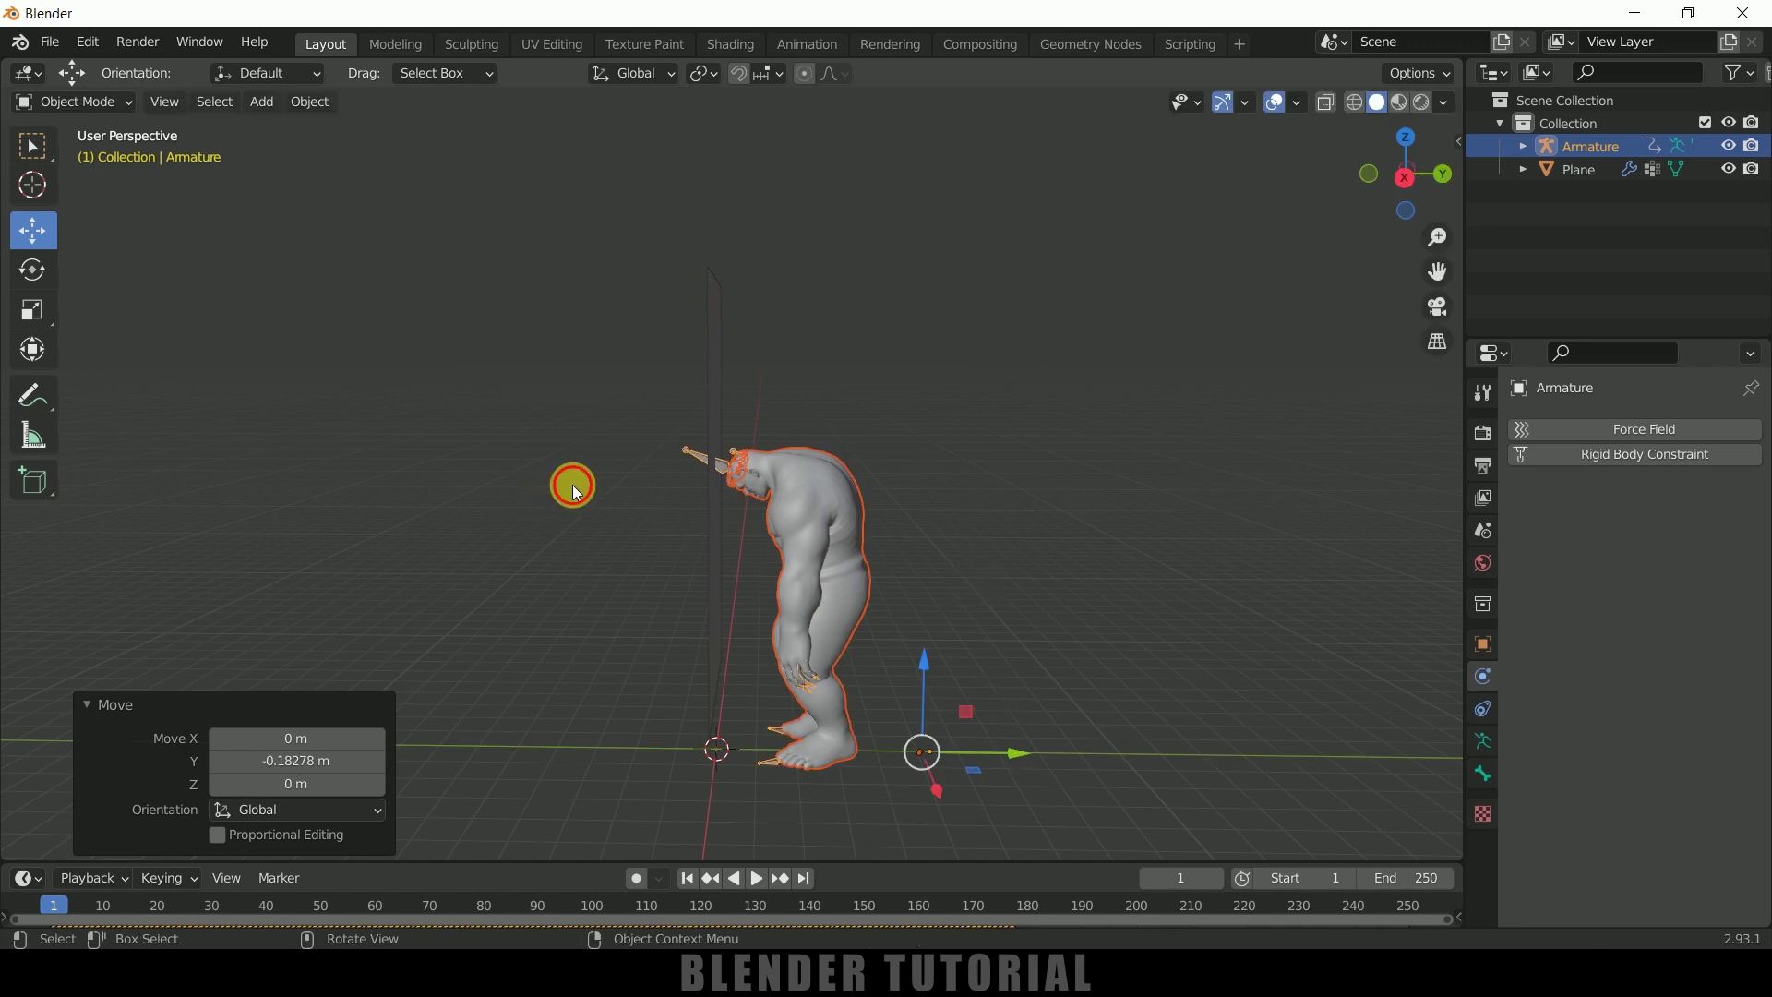
Expand the Armature in the Outliner and hide it from the viewport
{"action": "left_click", "coordinate": [689, 450]}
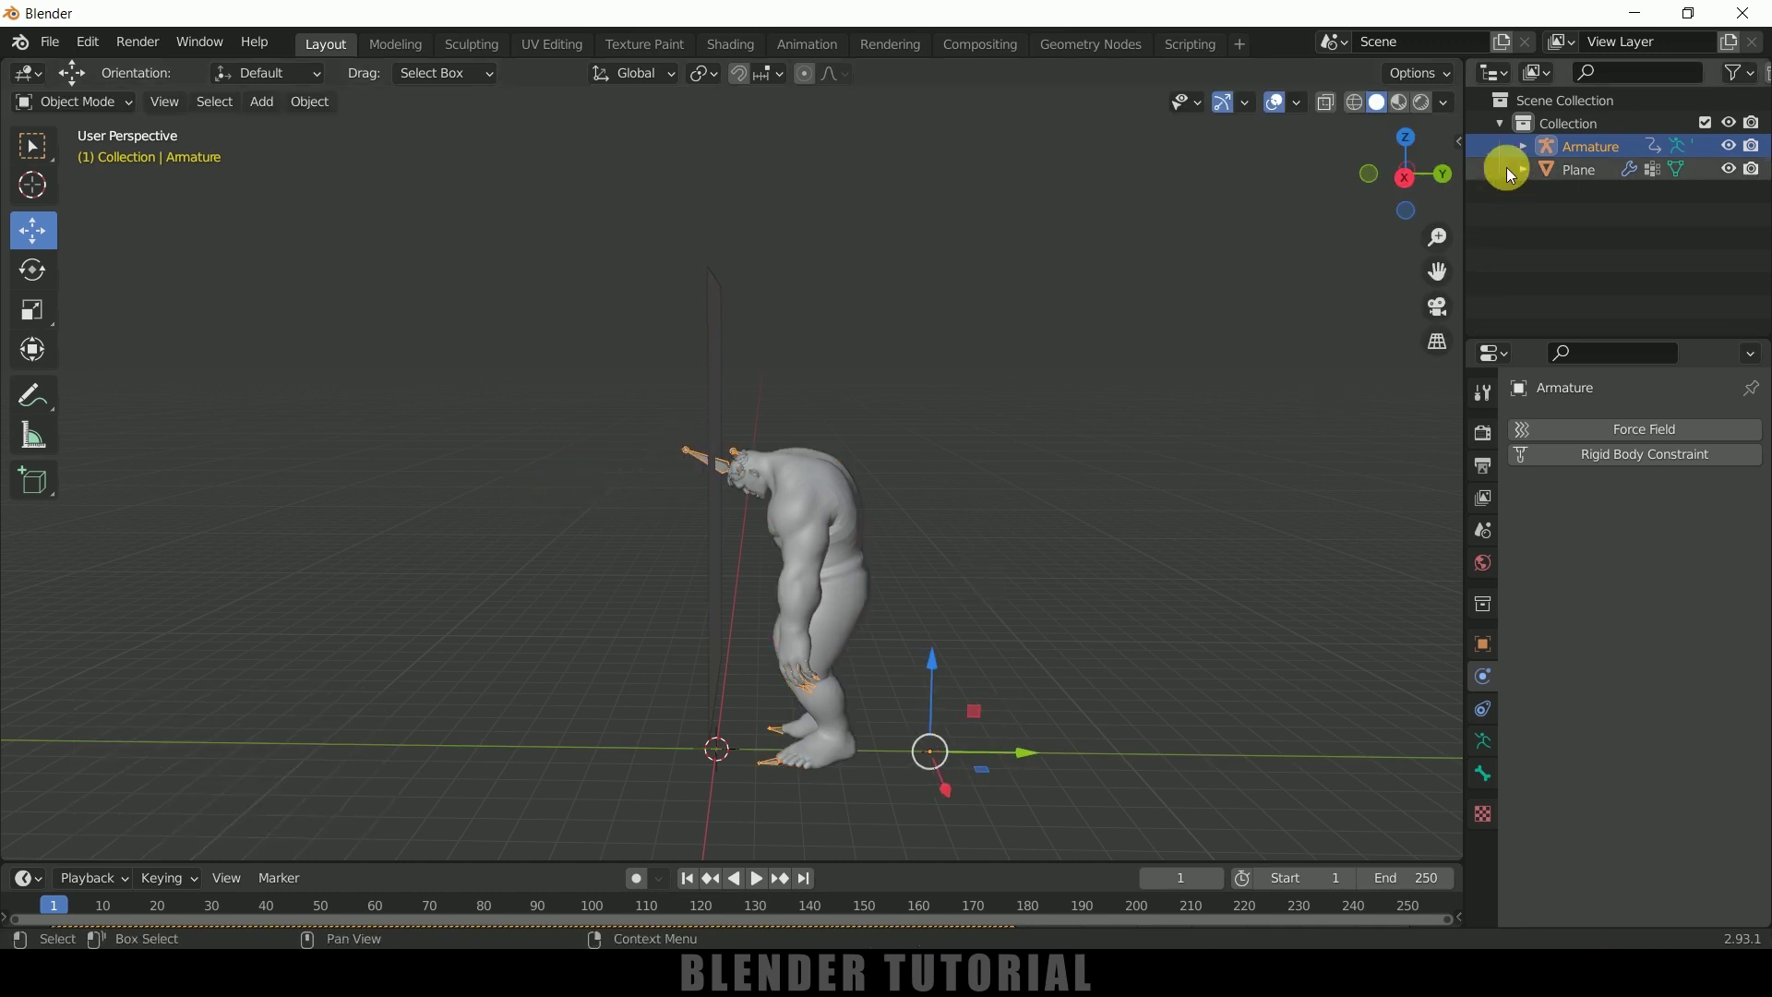
{"action": "left_click", "coordinate": [1522, 147]}
{"action": "left_click", "coordinate": [1732, 147]}
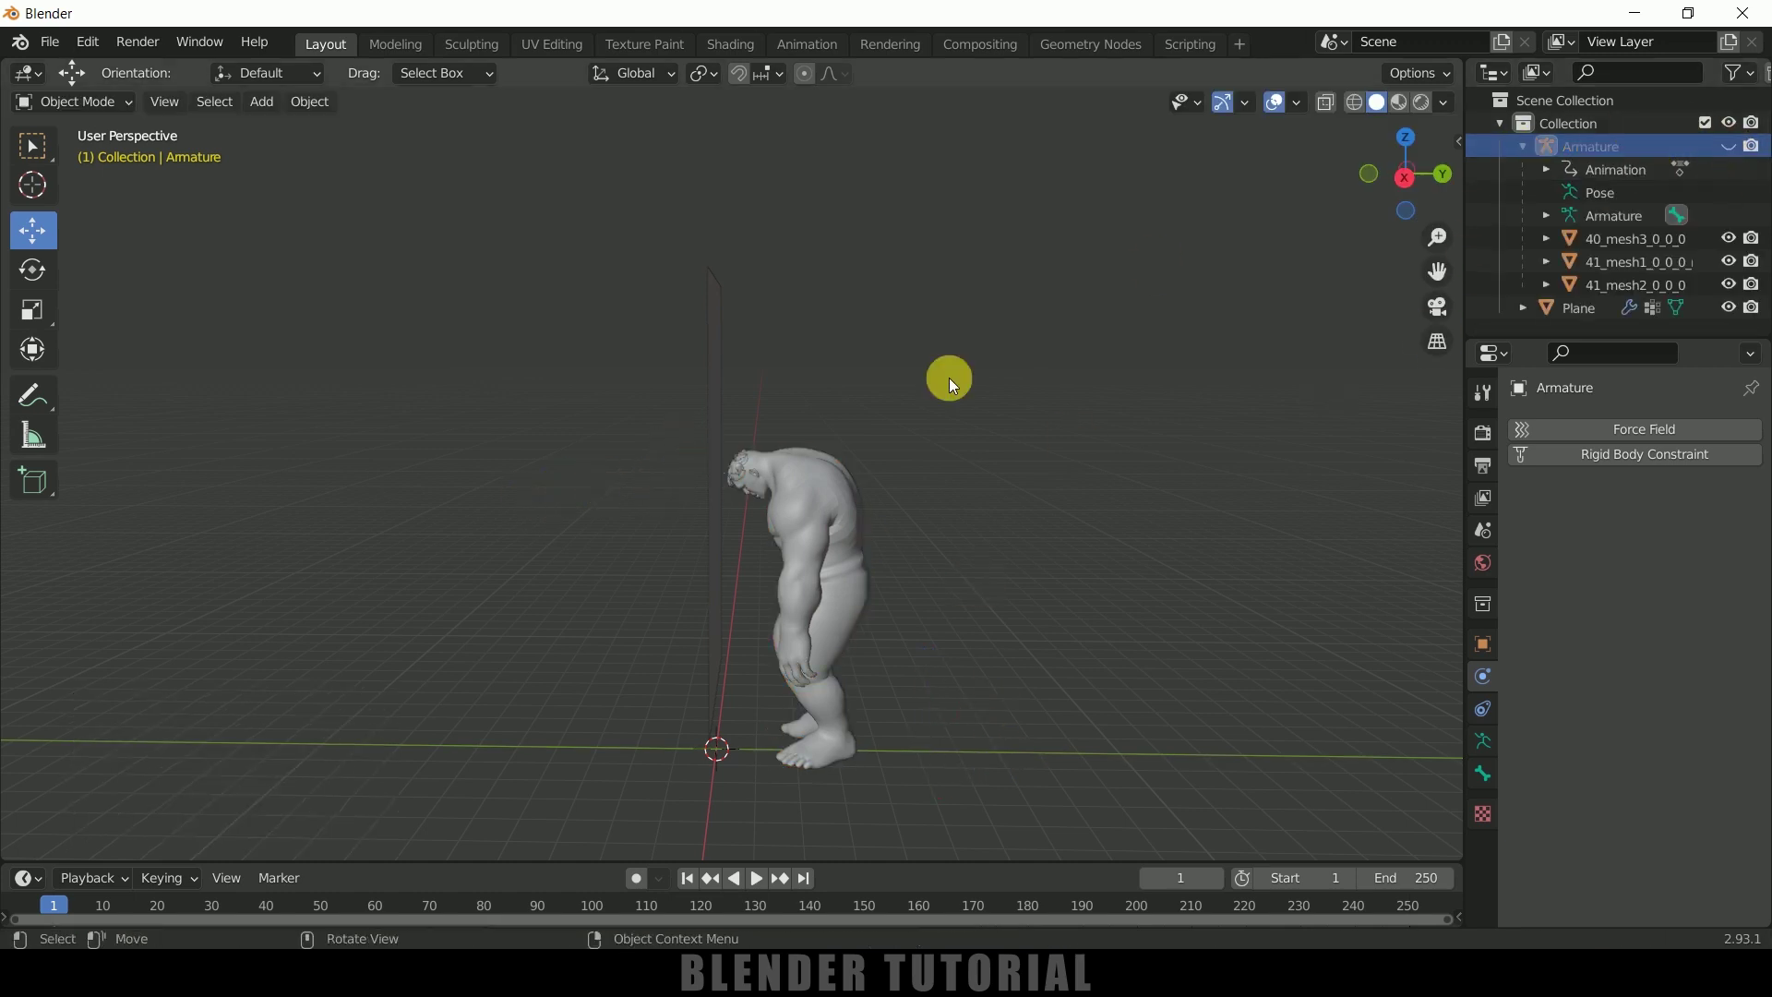
Preview the Hulk walking toward the plane, rewind to frame 1 and select the 40_mesh3_0_0_0 body mesh
{"action": "middle_click_drag", "start_coordinate": [875, 802], "coordinate": [1000, 782]}
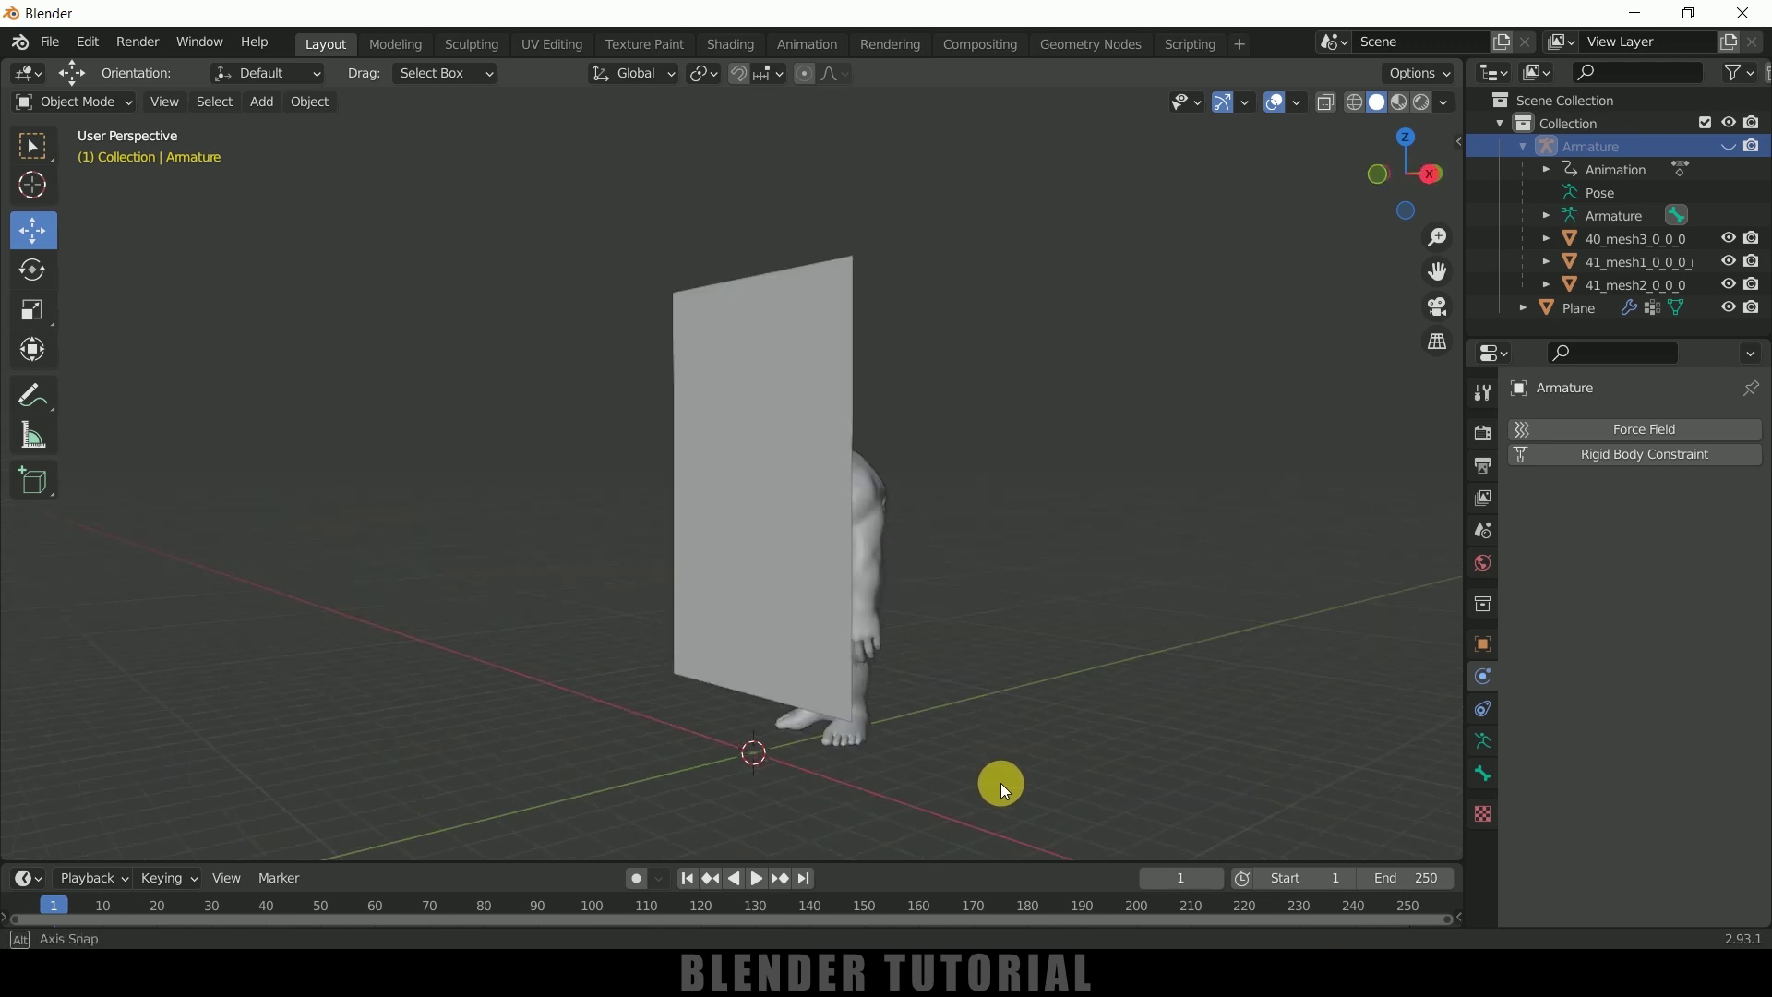
{"action": "left_click", "coordinate": [757, 879]}
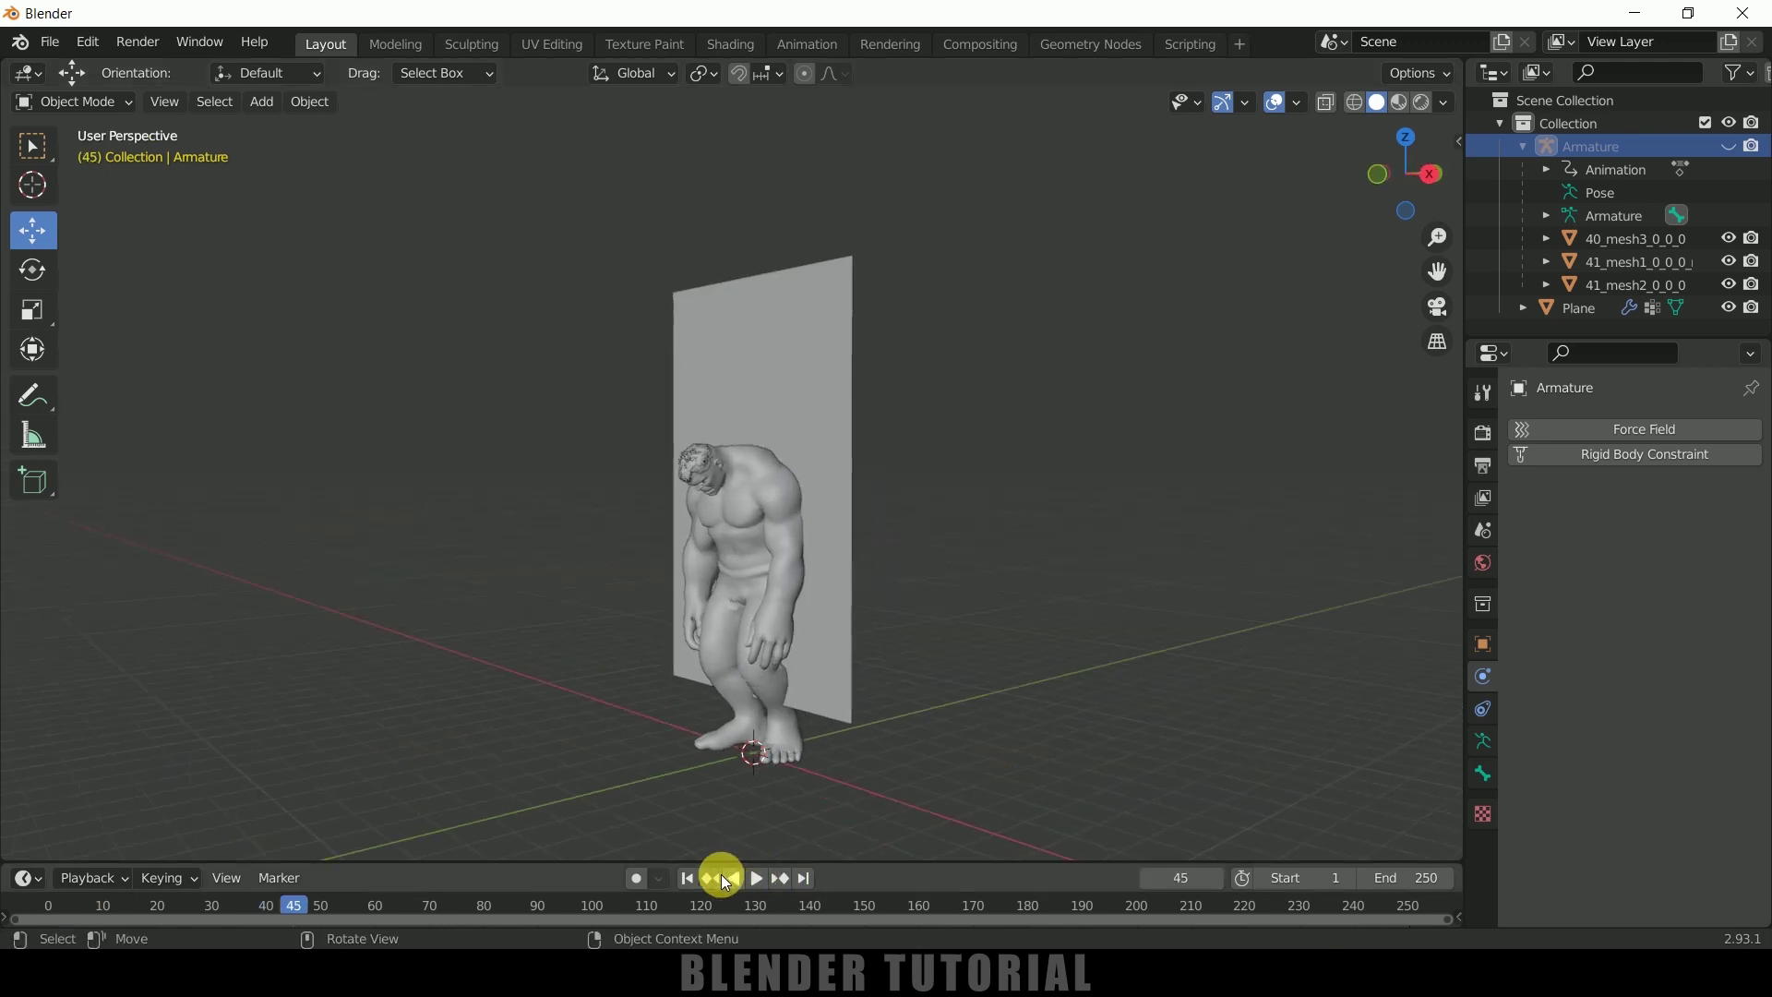
{"action": "left_click", "coordinate": [688, 878]}
{"action": "middle_click_drag", "start_coordinate": [1200, 627], "coordinate": [845, 513]}
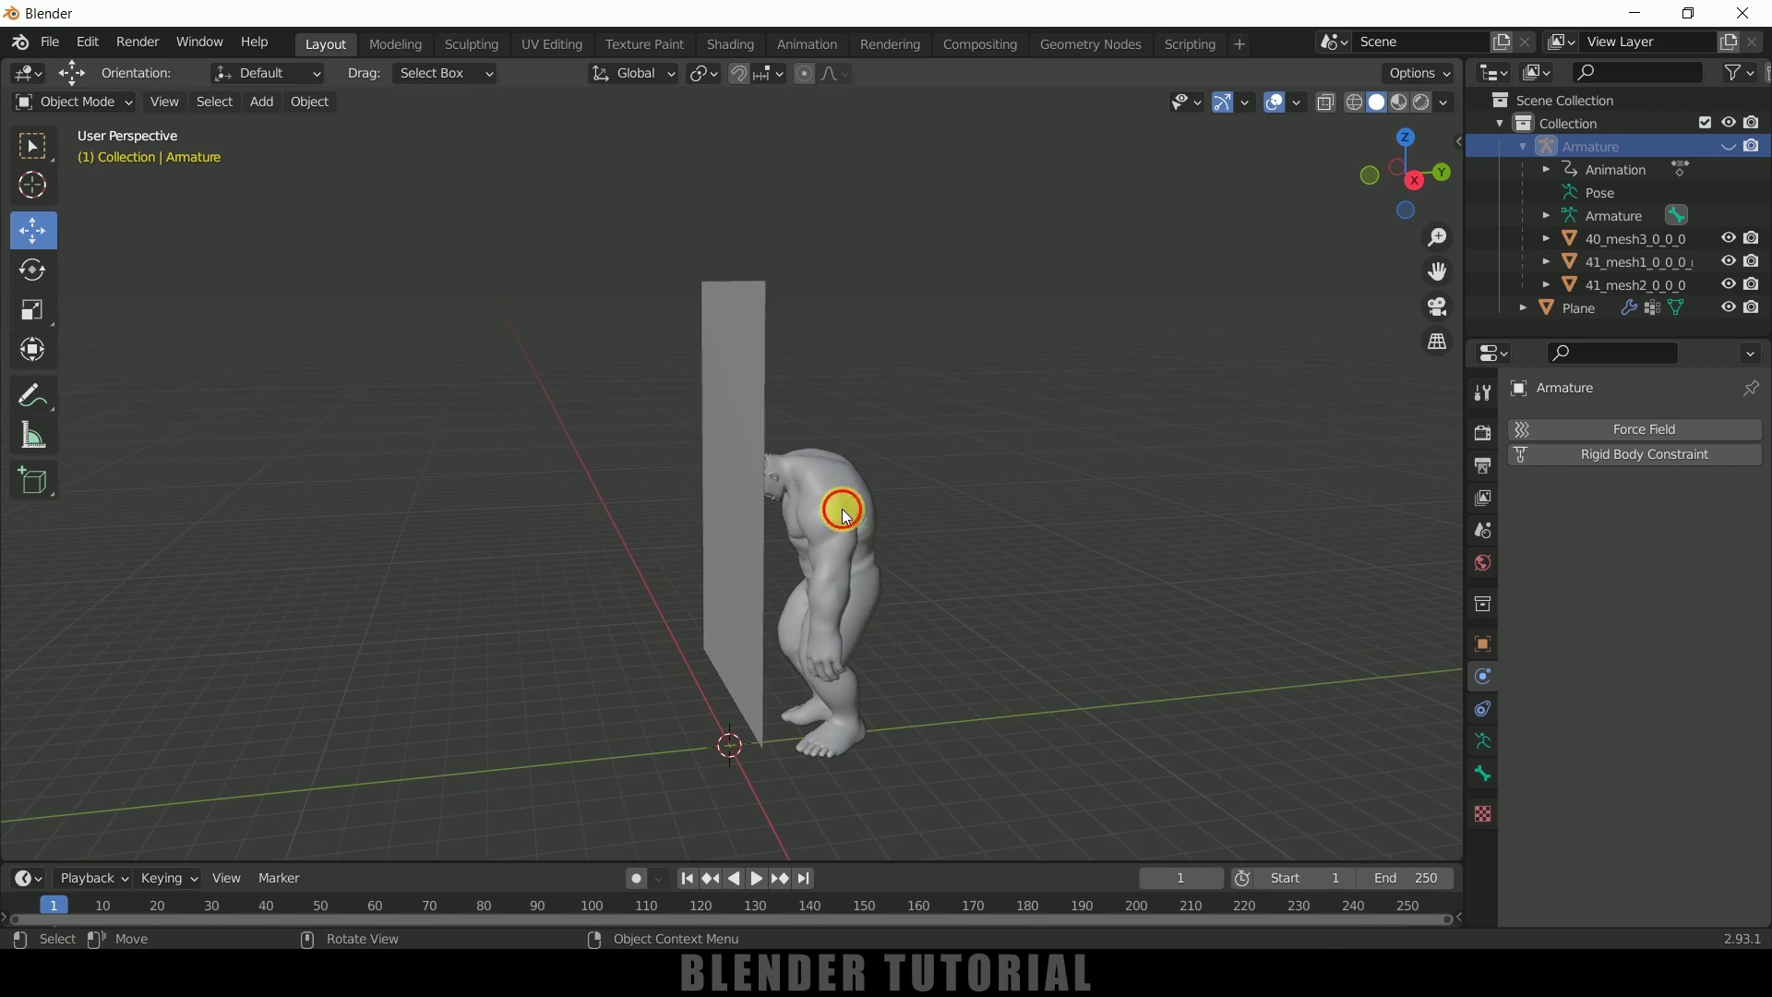
{"action": "left_click", "coordinate": [845, 514]}
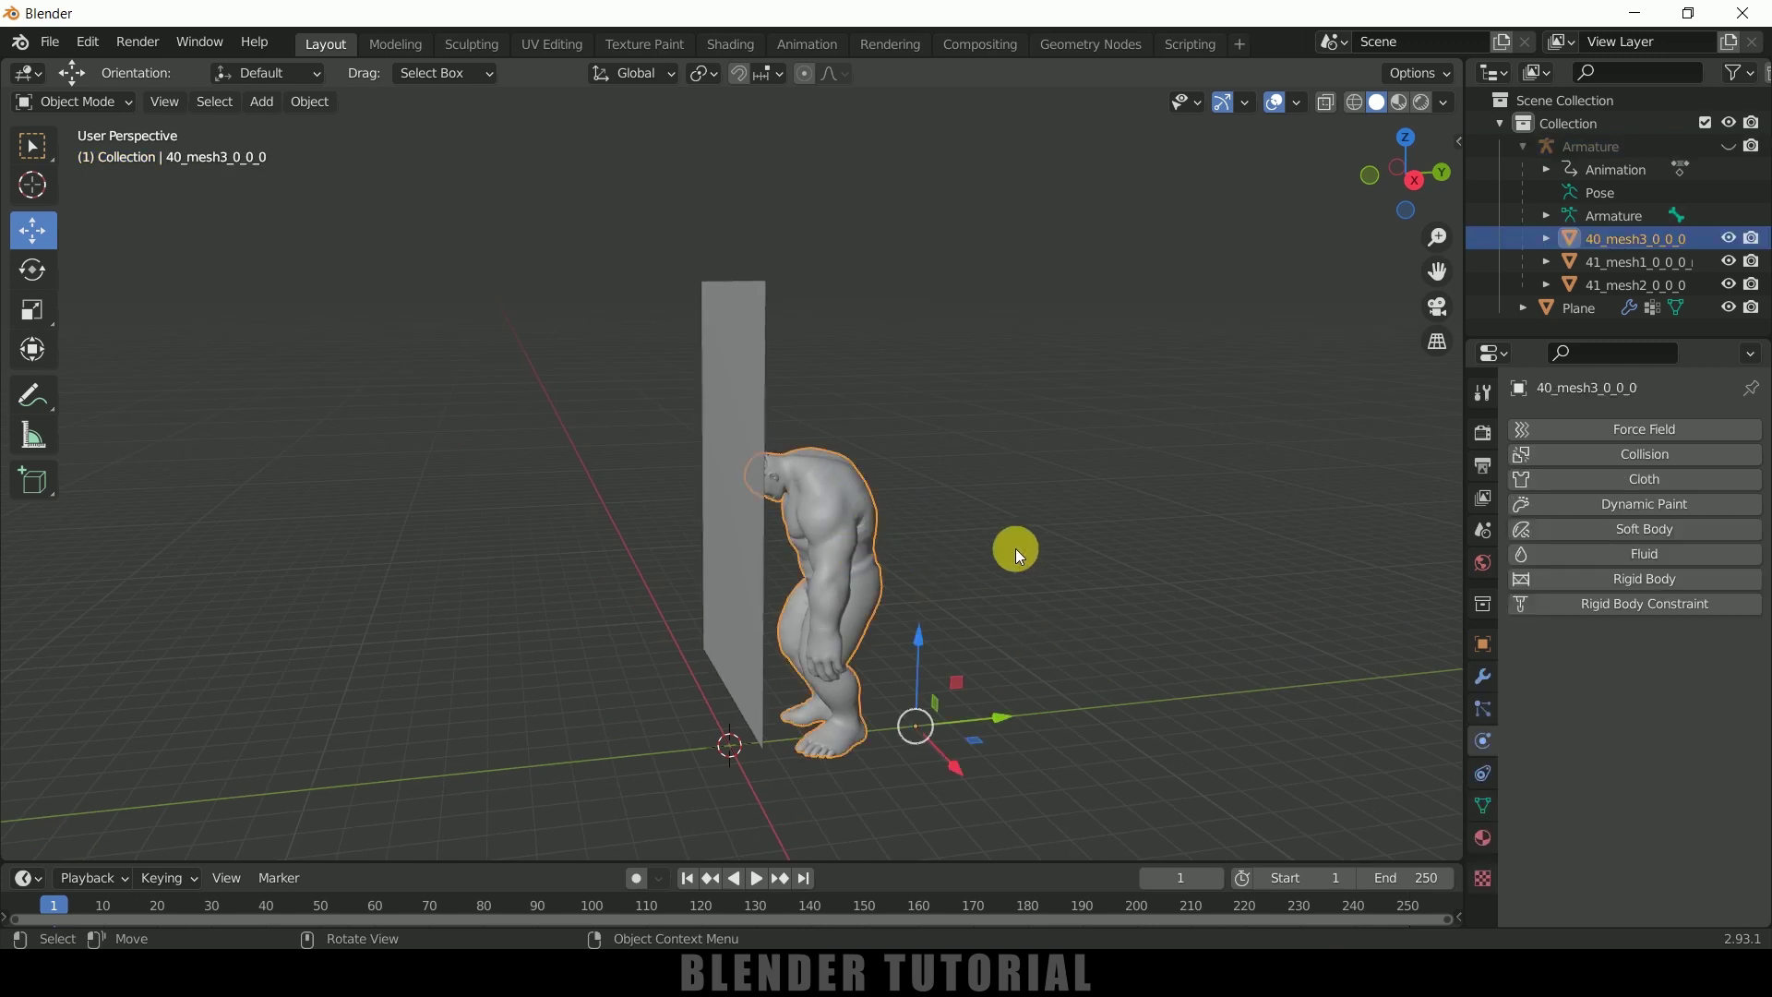
Give the 40_mesh3_0_0_0 body mesh Collision physics
{"action": "left_click", "coordinate": [1035, 600]}
{"action": "left_click", "coordinate": [852, 500]}
{"action": "left_click", "coordinate": [1486, 739]}
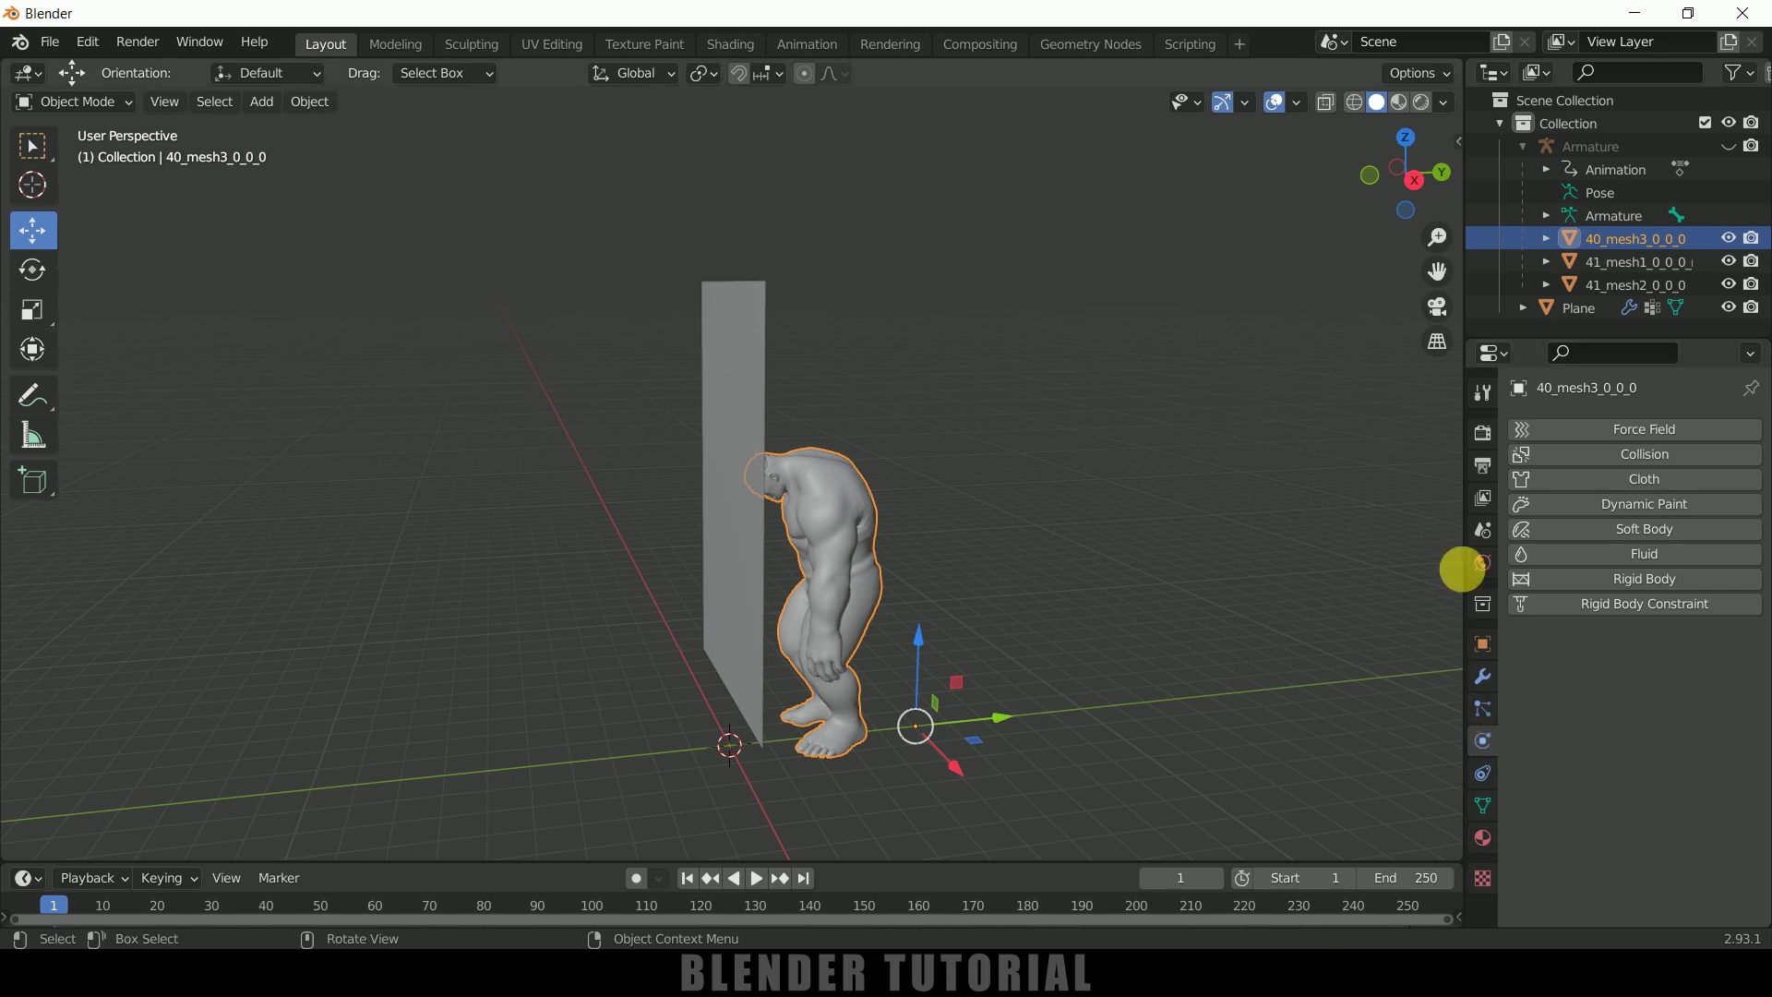
{"action": "left_click", "coordinate": [1647, 456]}
Play the animation and pause at frame 27 to inspect the cloth draping around the body
{"action": "middle_click_drag", "start_coordinate": [1311, 503], "coordinate": [1249, 535]}
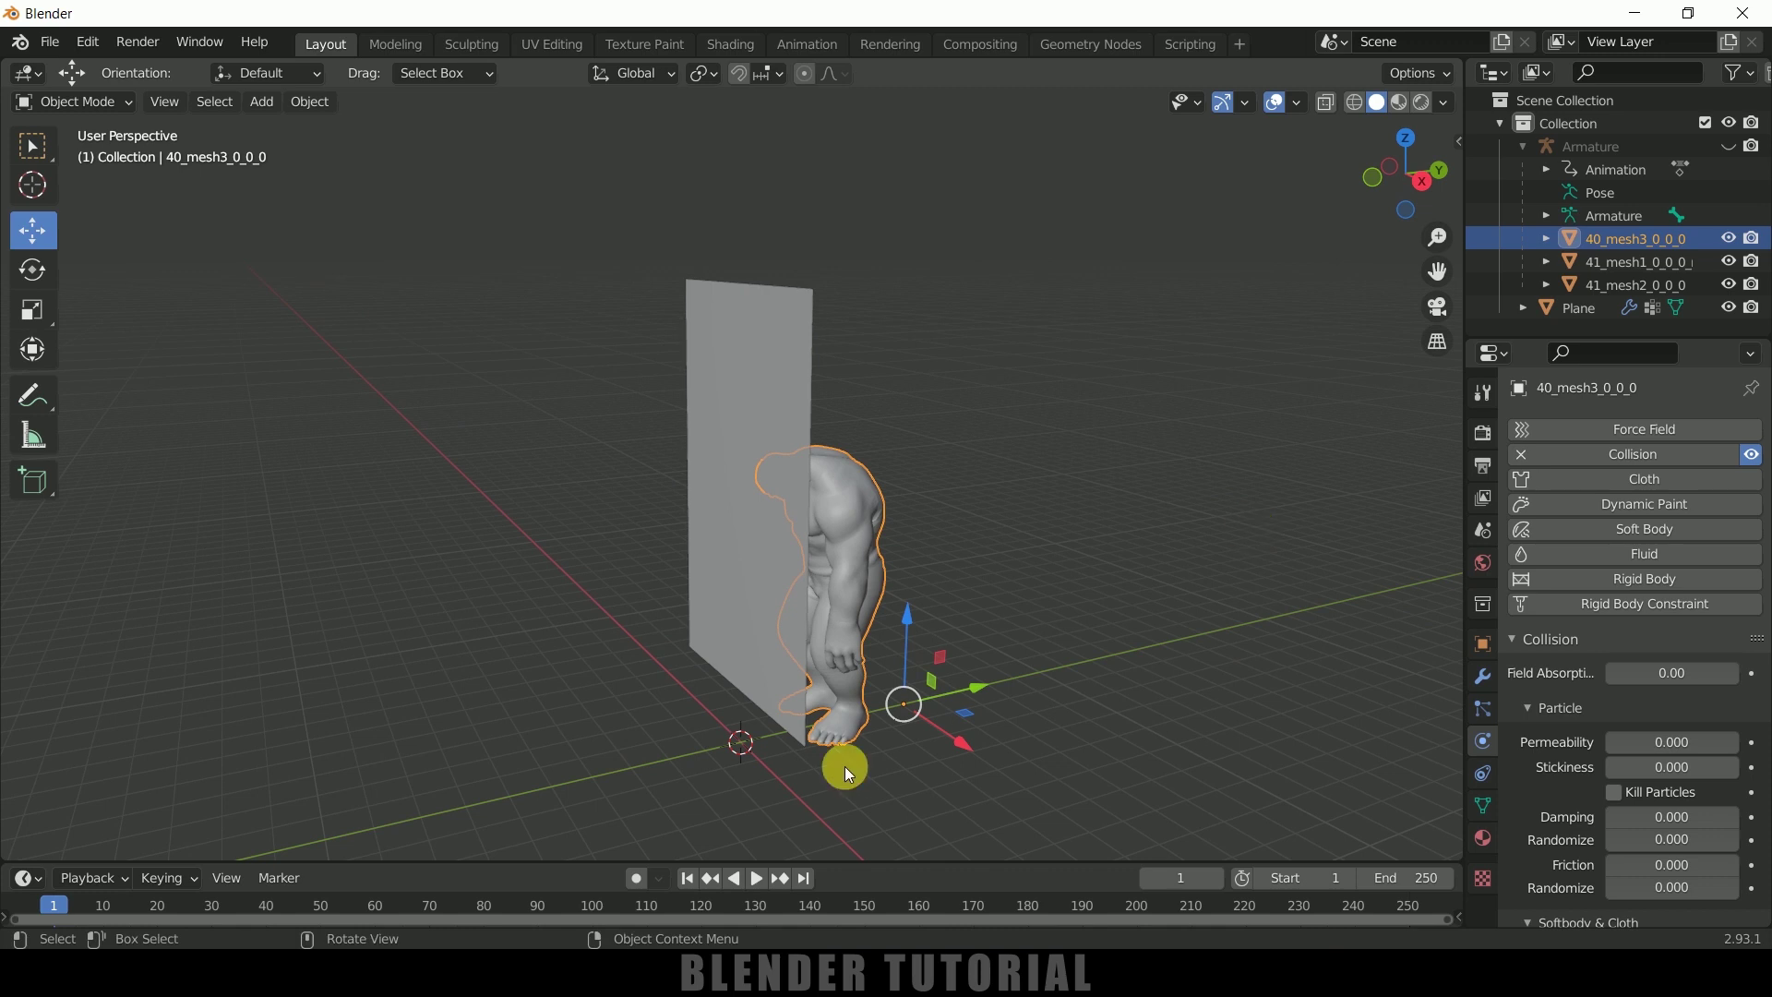
{"action": "left_click", "coordinate": [757, 878]}
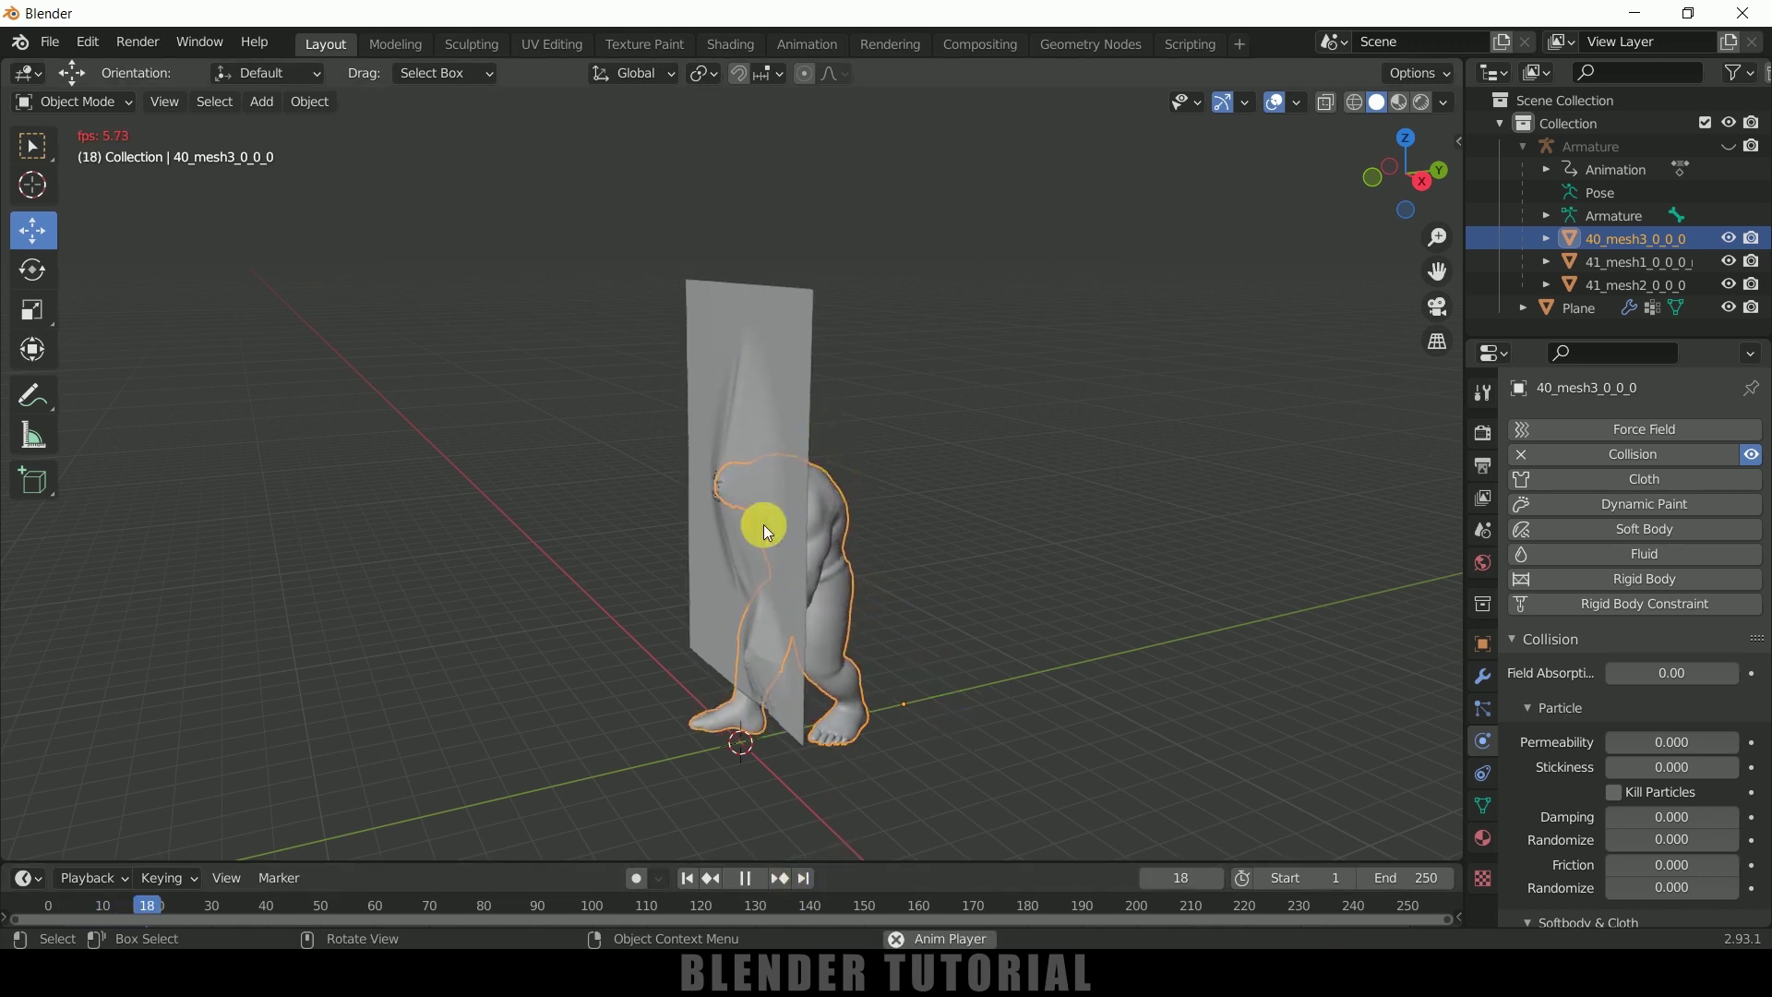
{"action": "left_click", "coordinate": [746, 878]}
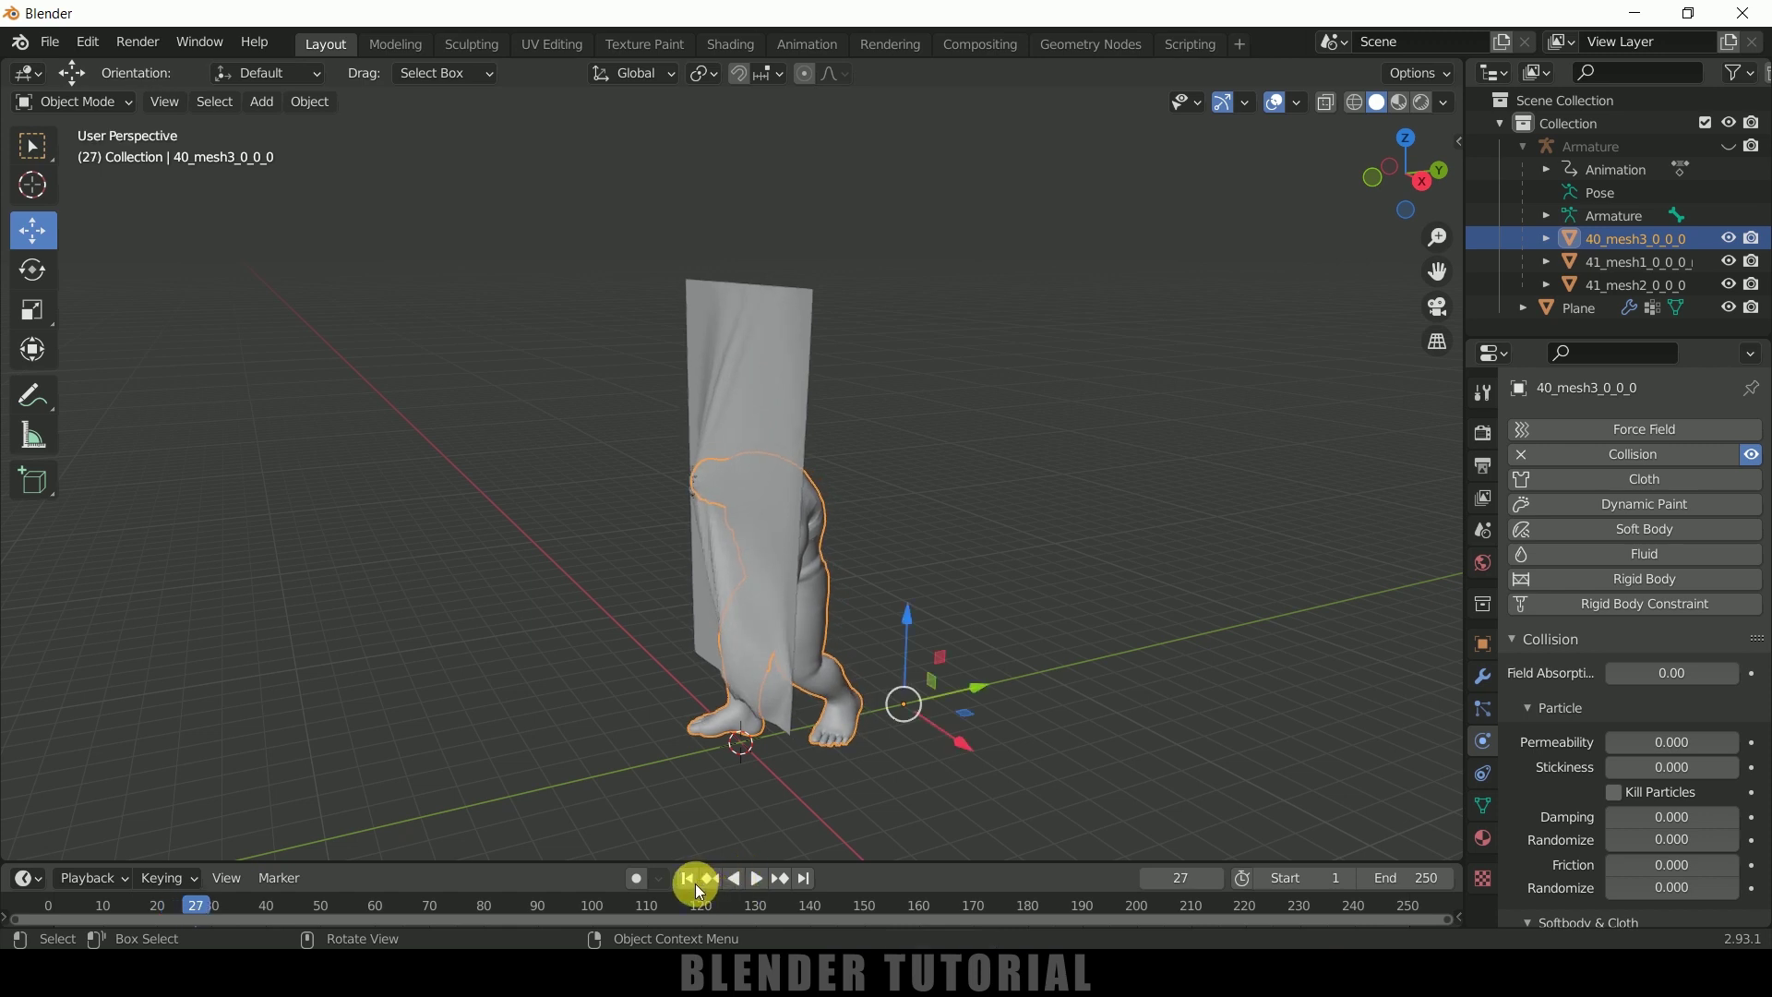
{"action": "scroll", "coordinate": [881, 554], "scroll_direction": "up", "scroll_amount": 6}
{"action": "middle_click_drag", "start_coordinate": [833, 594], "coordinate": [797, 661]}
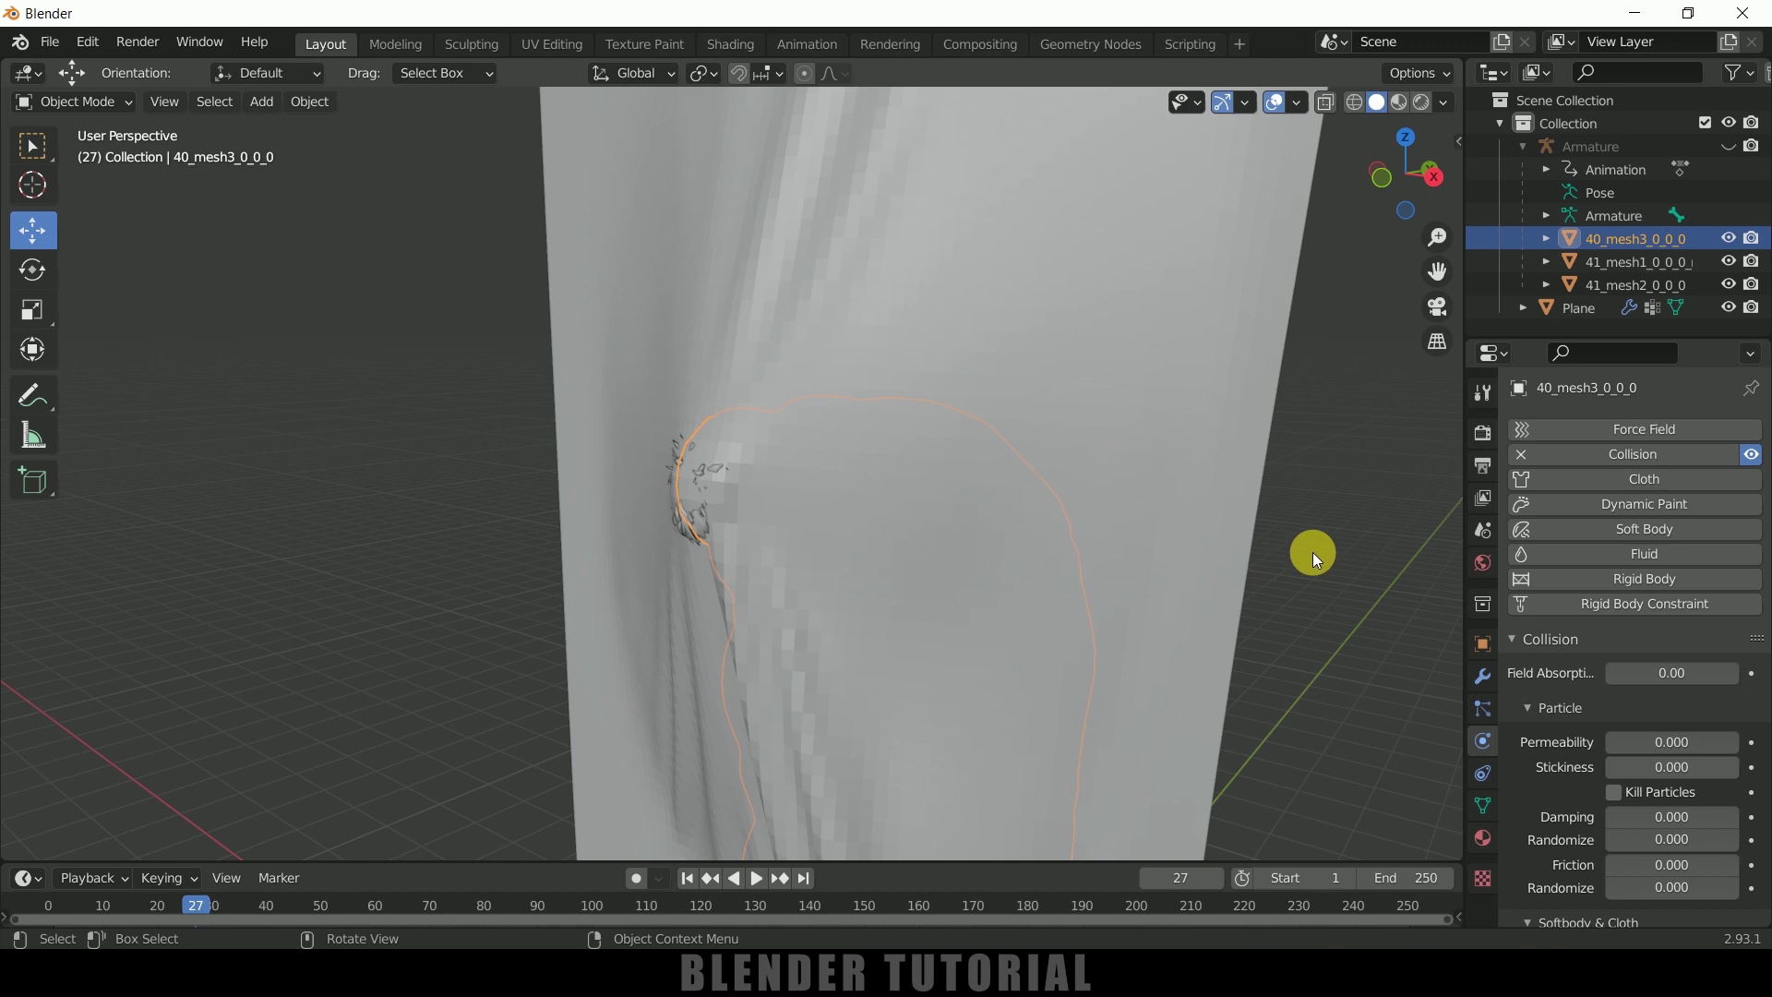
Apply Shade Smooth to the cloth plane
{"action": "left_click", "coordinate": [1248, 312]}
{"action": "right_click", "coordinate": [1120, 281]}
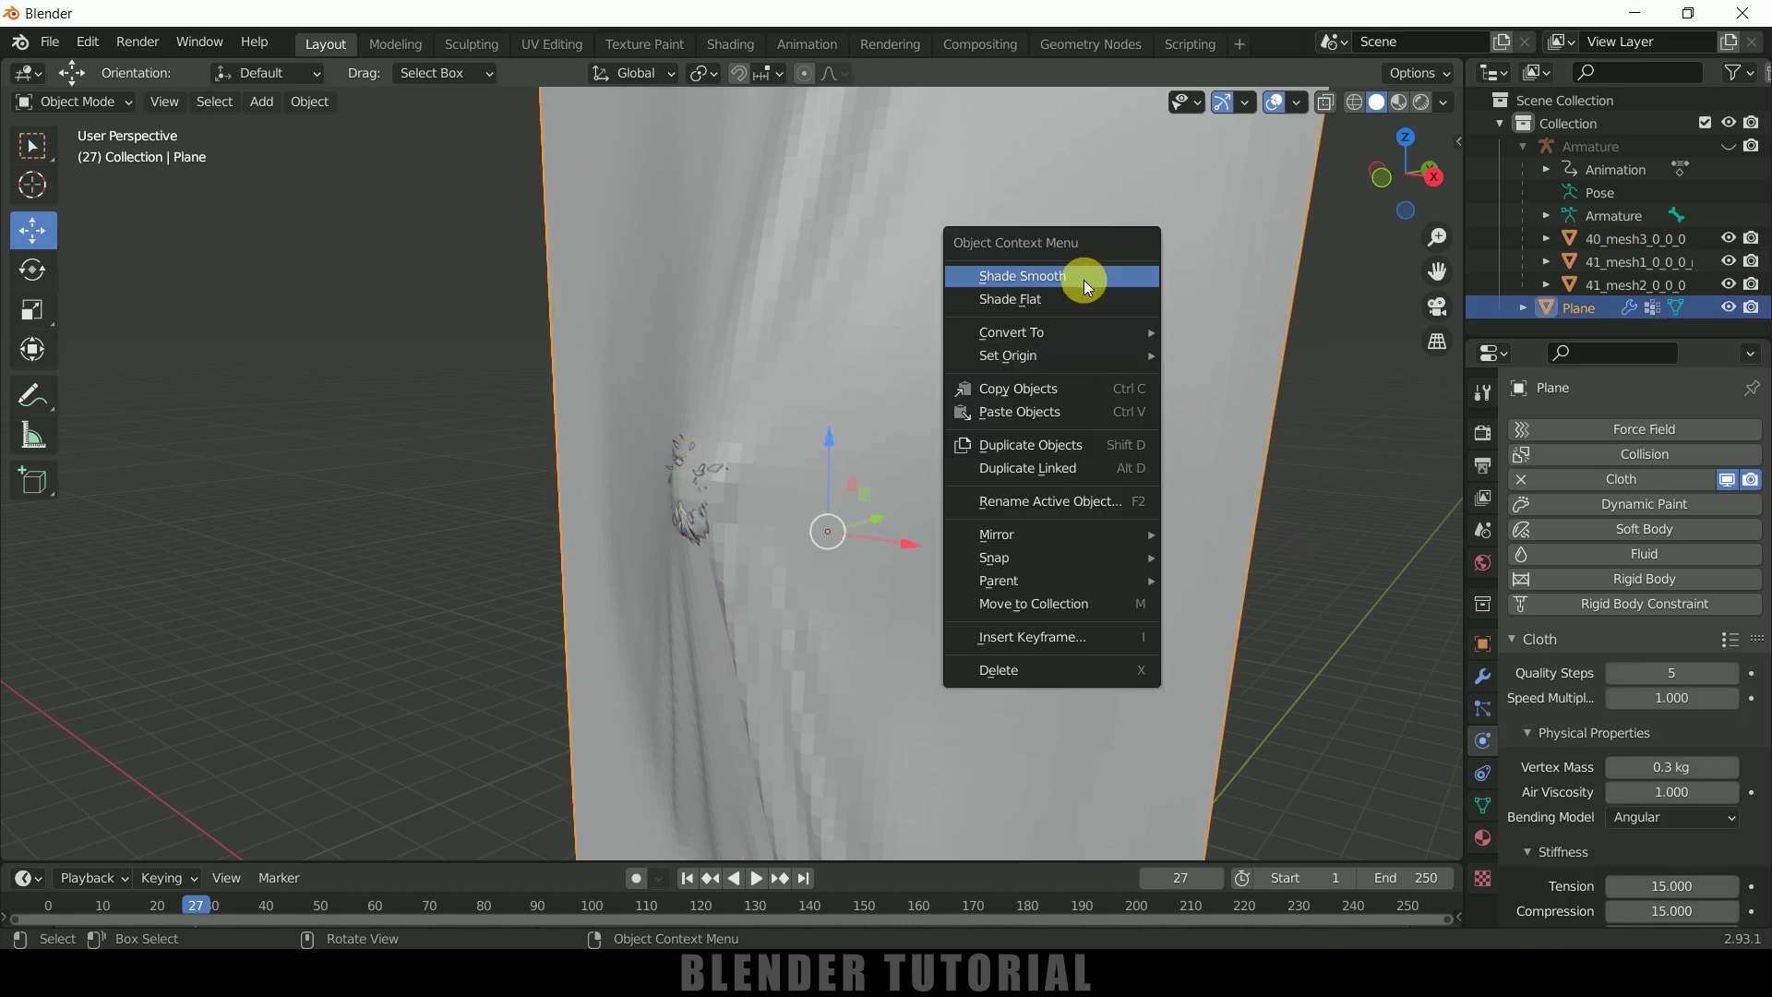
{"action": "left_click", "coordinate": [1084, 280]}
{"action": "scroll", "coordinate": [1172, 378], "scroll_direction": "down", "scroll_amount": 5}
Back at frame 1, raise the cloth's Quality Steps from 5 to 6
{"action": "key", "text": "shift+Left"}
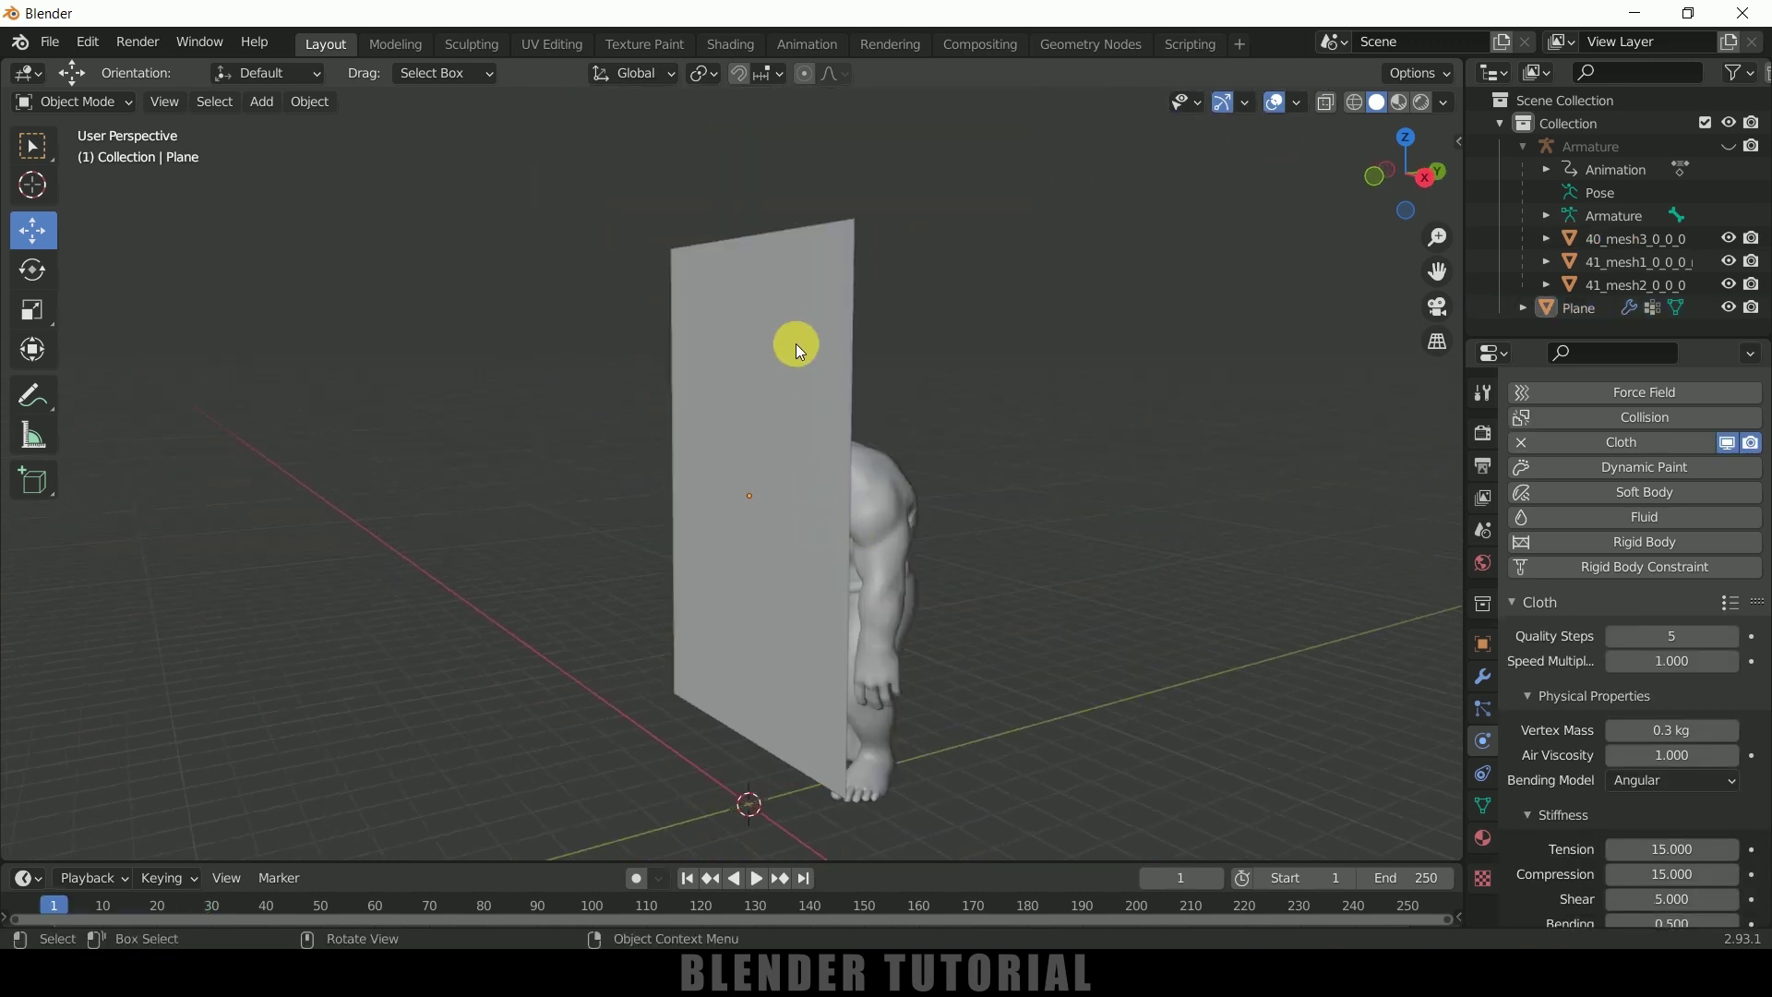
{"action": "left_click", "coordinate": [796, 343]}
{"action": "scroll", "coordinate": [1562, 702], "scroll_direction": "down", "scroll_amount": 1}
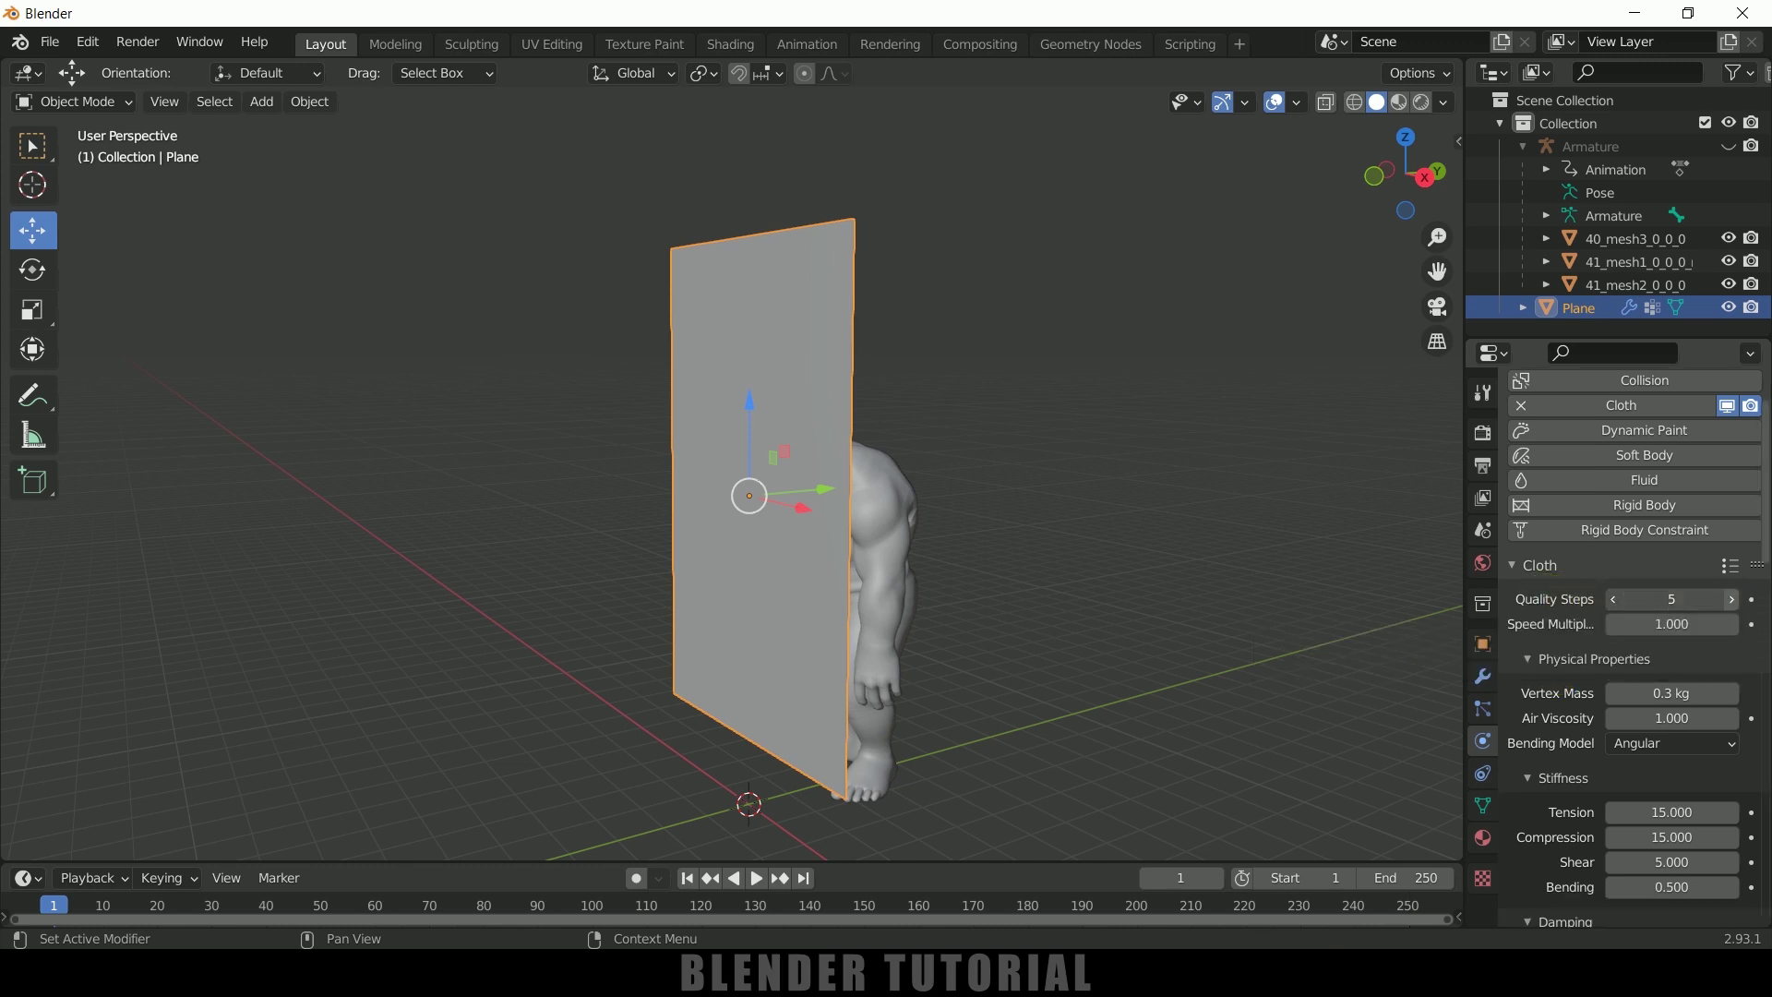
{"action": "left_click", "coordinate": [1733, 609]}
Turn on cloth Self Collisions and expand the Cache settings covering frames 1–250
{"action": "scroll", "coordinate": [1536, 714], "scroll_direction": "down", "scroll_amount": 2}
{"action": "scroll", "coordinate": [1536, 714], "scroll_direction": "down", "scroll_amount": 1}
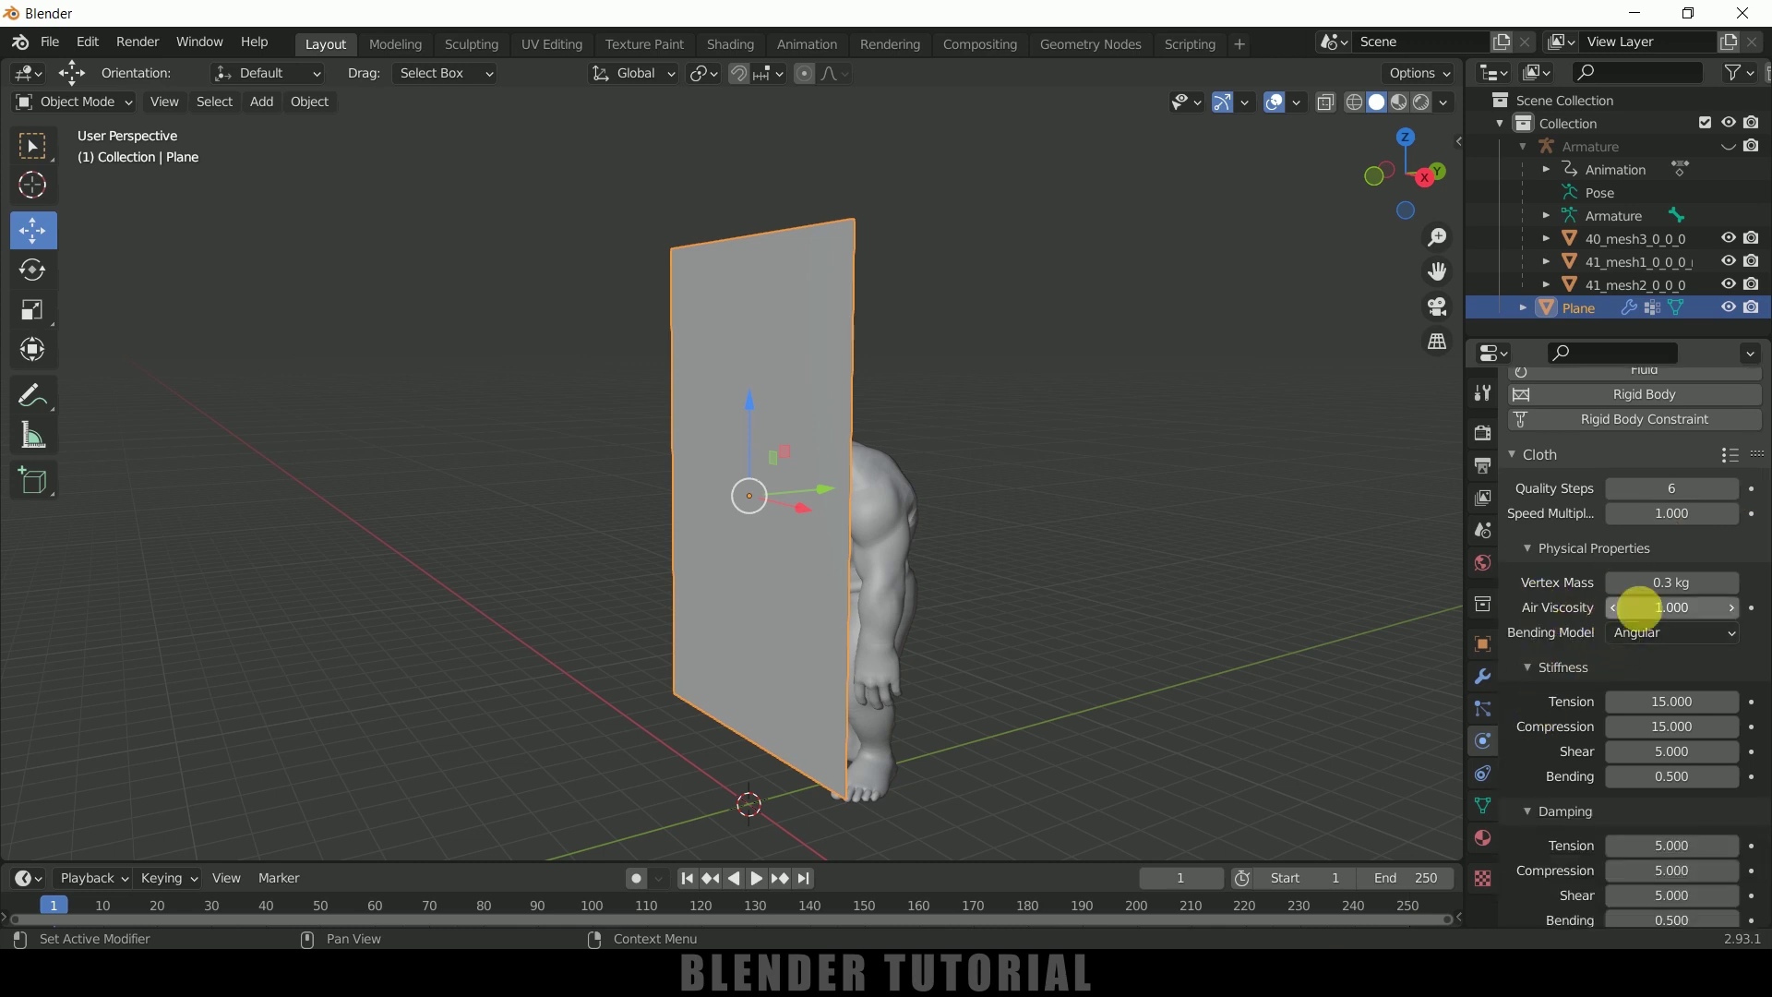
{"action": "scroll", "coordinate": [1560, 688], "scroll_direction": "down", "scroll_amount": 10}
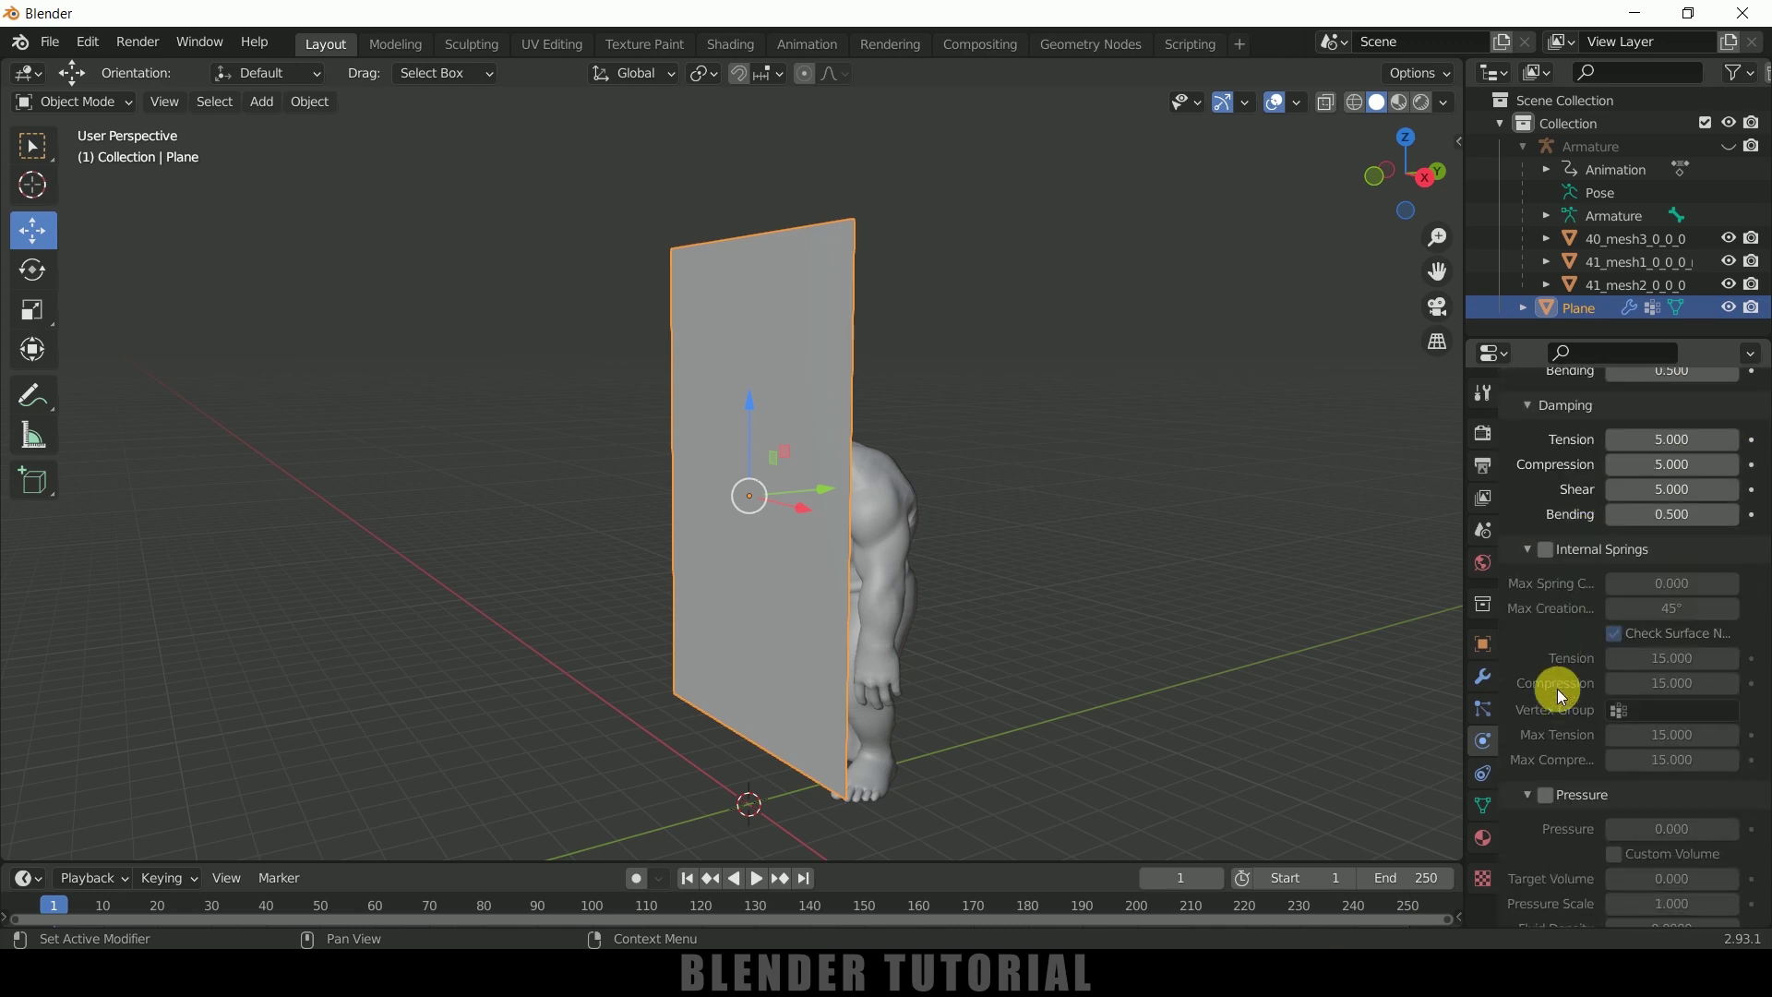
{"action": "scroll", "coordinate": [1558, 689], "scroll_direction": "down", "scroll_amount": 12}
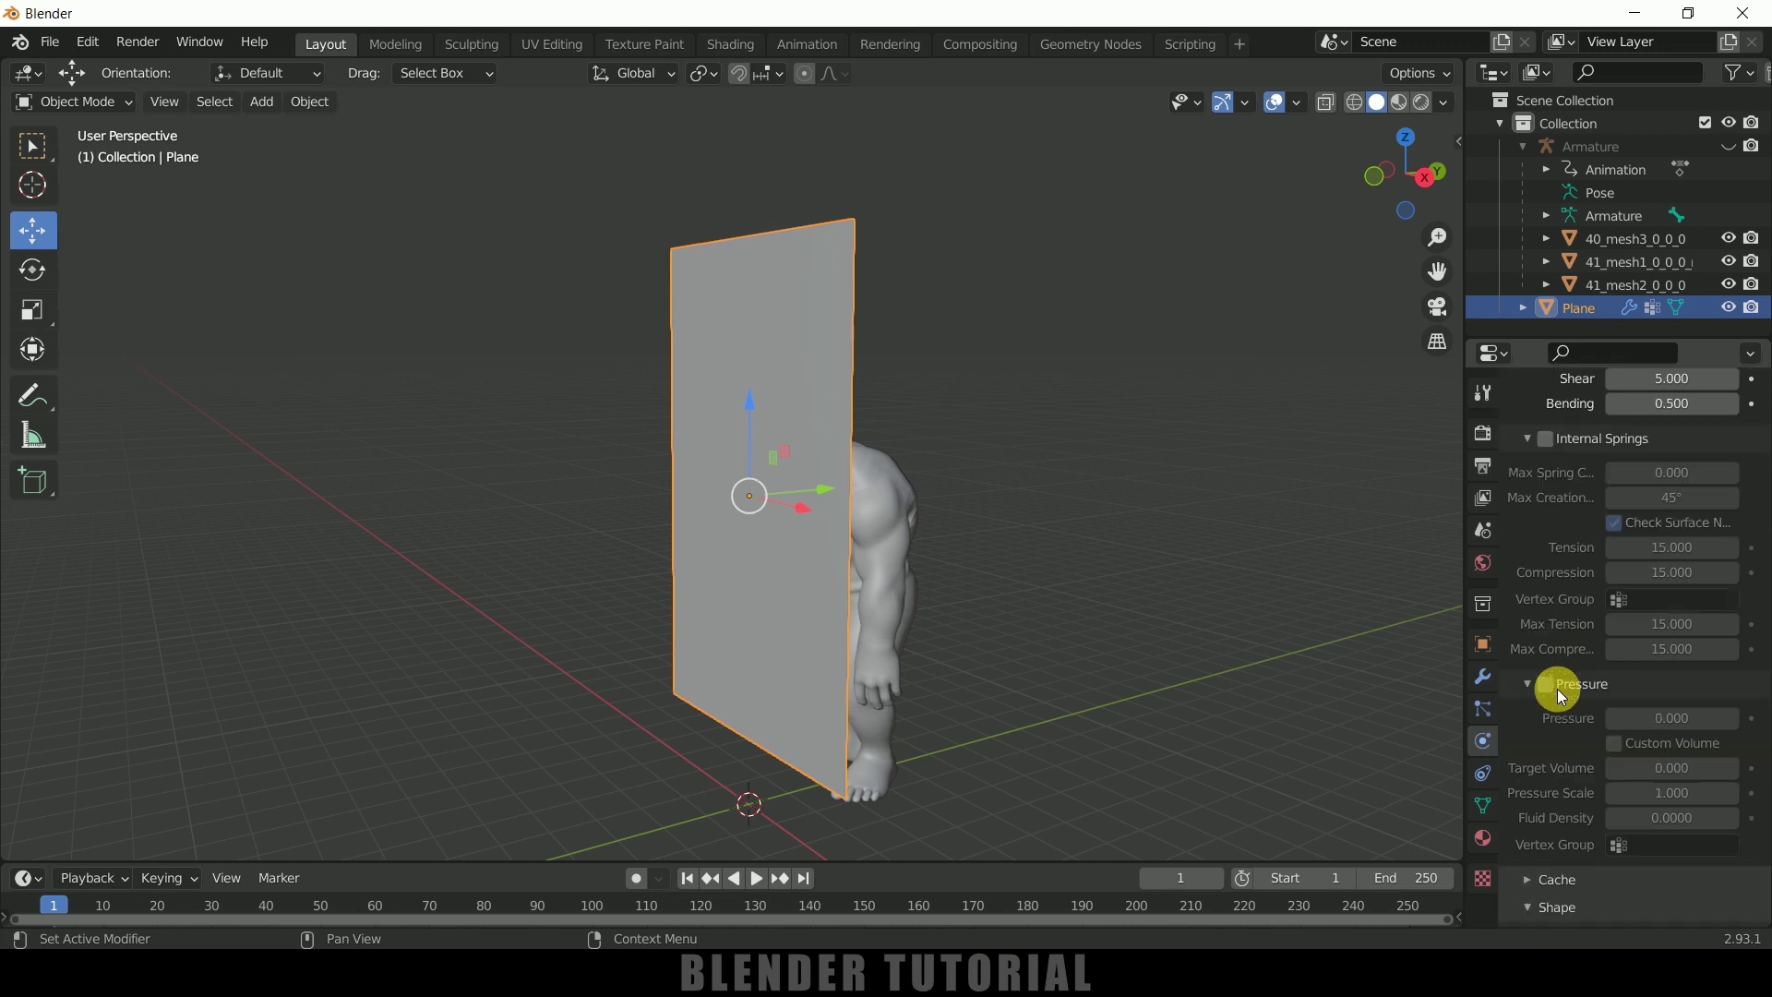
{"action": "scroll", "coordinate": [1547, 735], "scroll_direction": "down", "scroll_amount": 6}
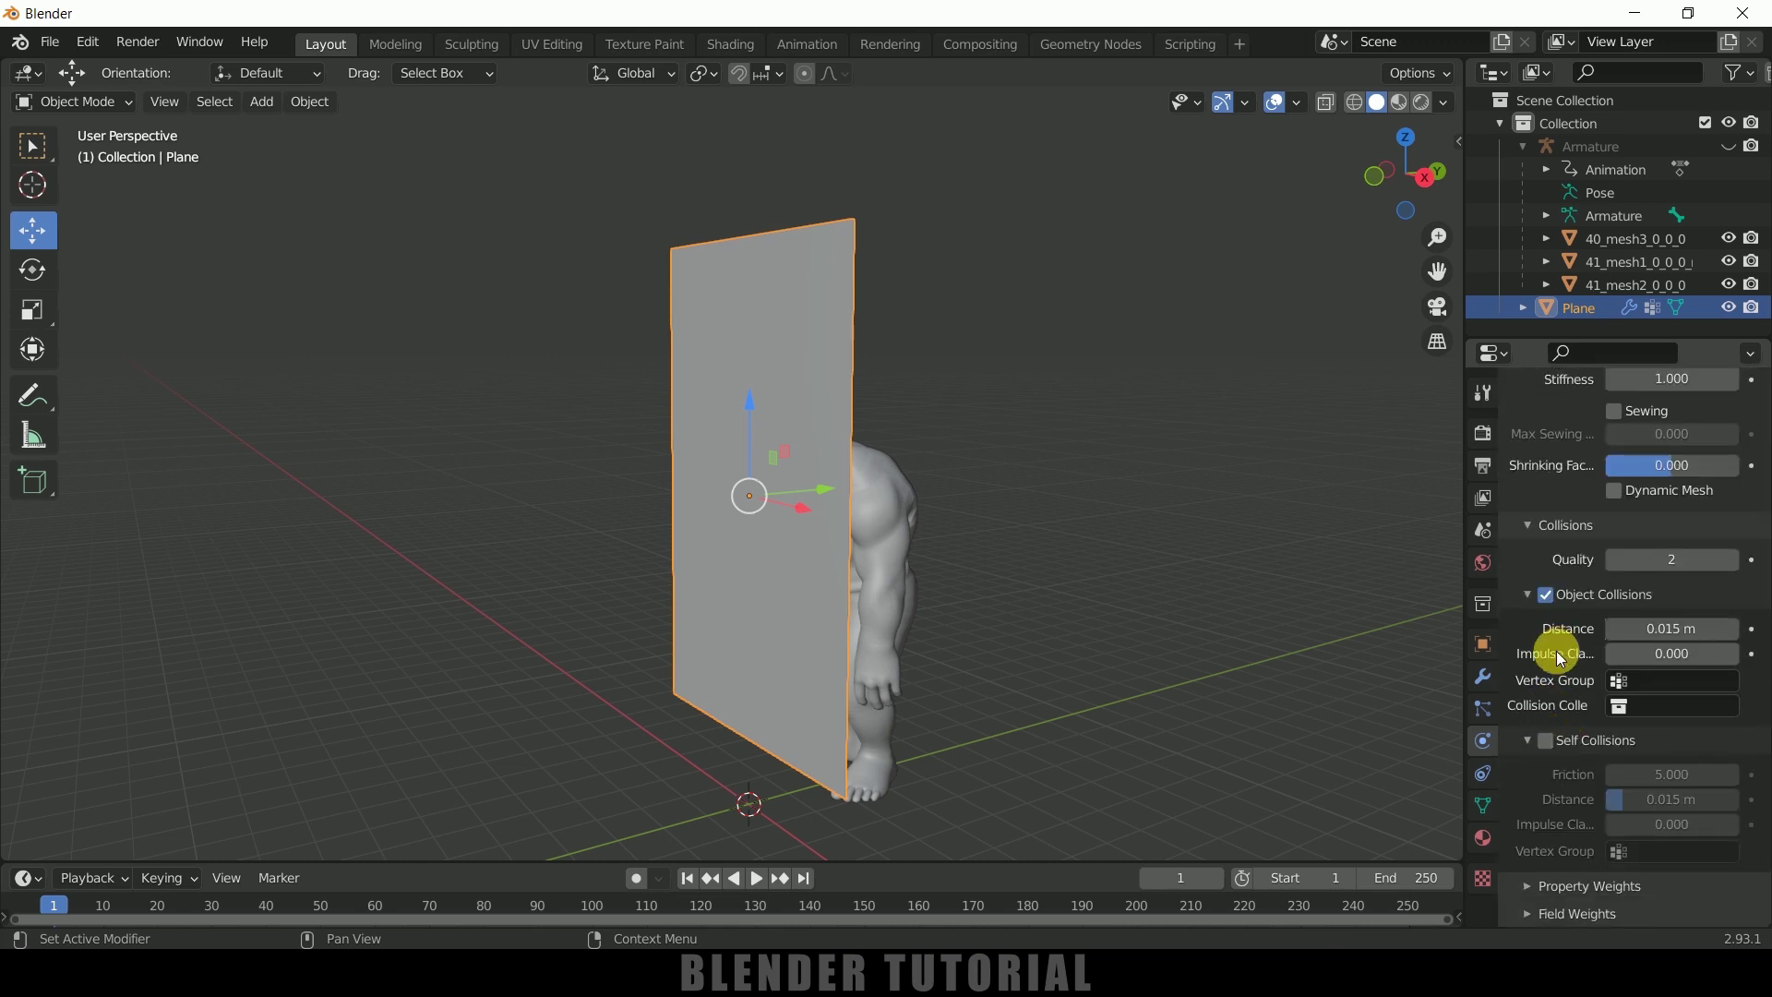
{"action": "left_click", "coordinate": [1544, 744]}
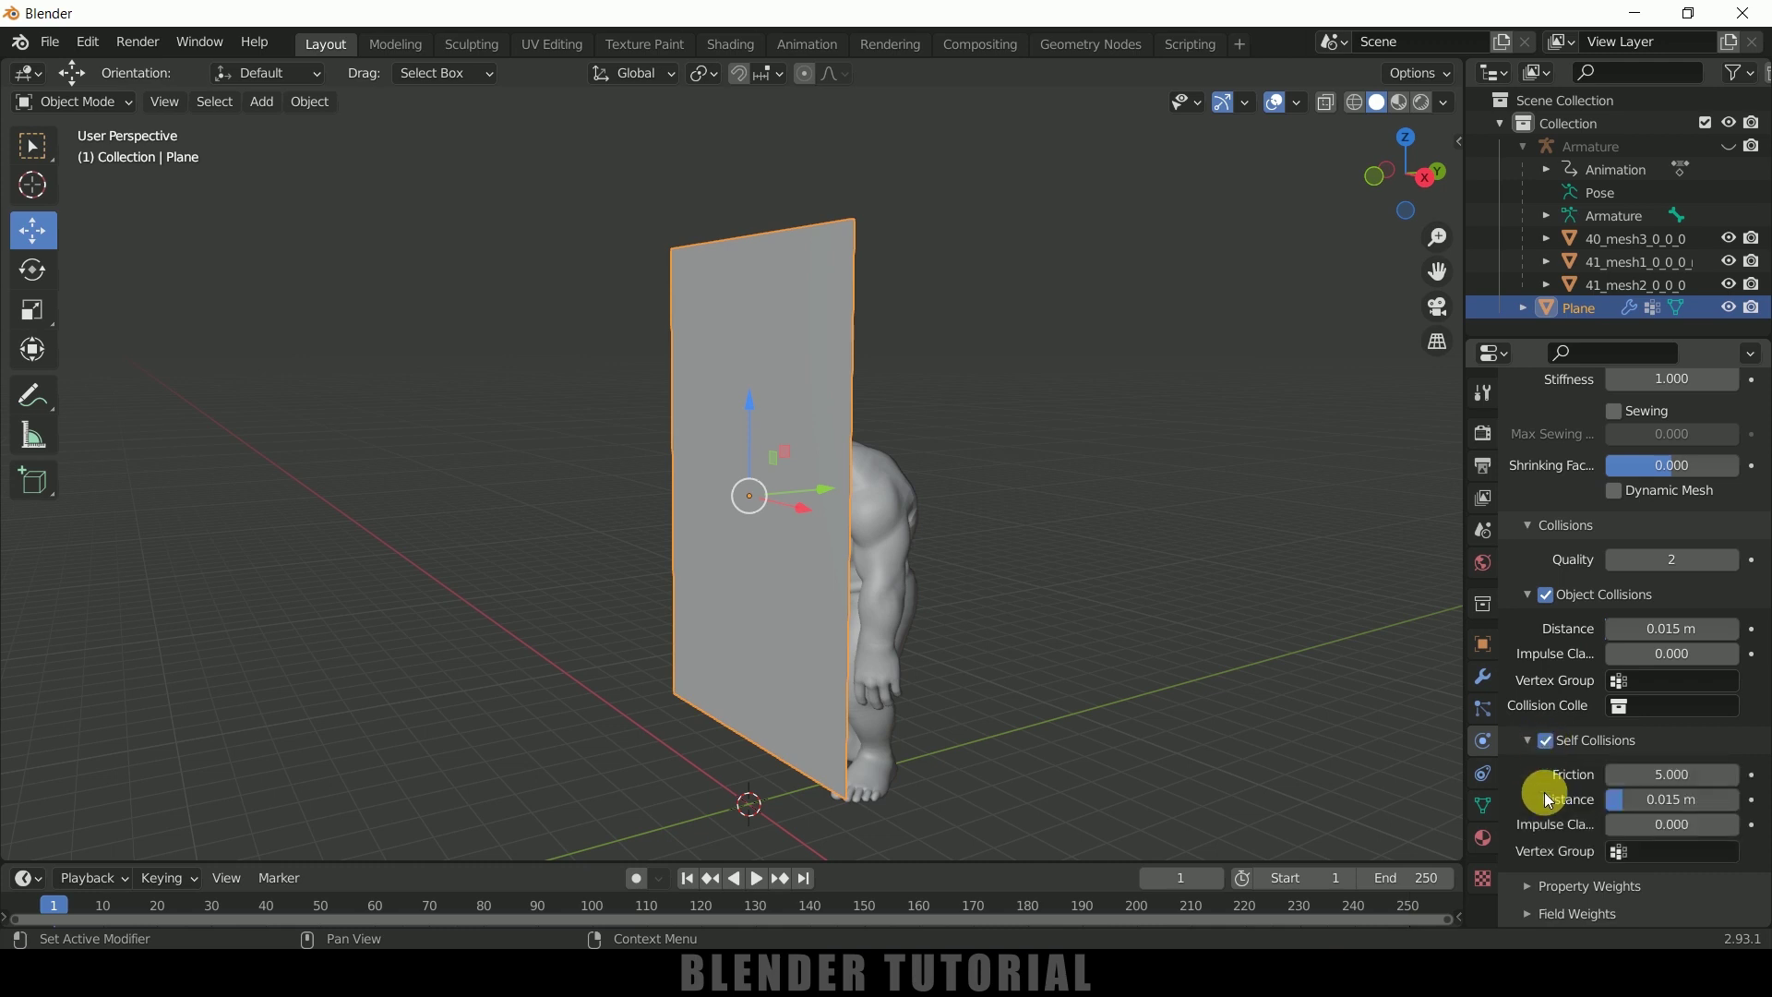
{"action": "scroll", "coordinate": [1544, 792], "scroll_direction": "up", "scroll_amount": 10}
{"action": "left_click", "coordinate": [1539, 703]}
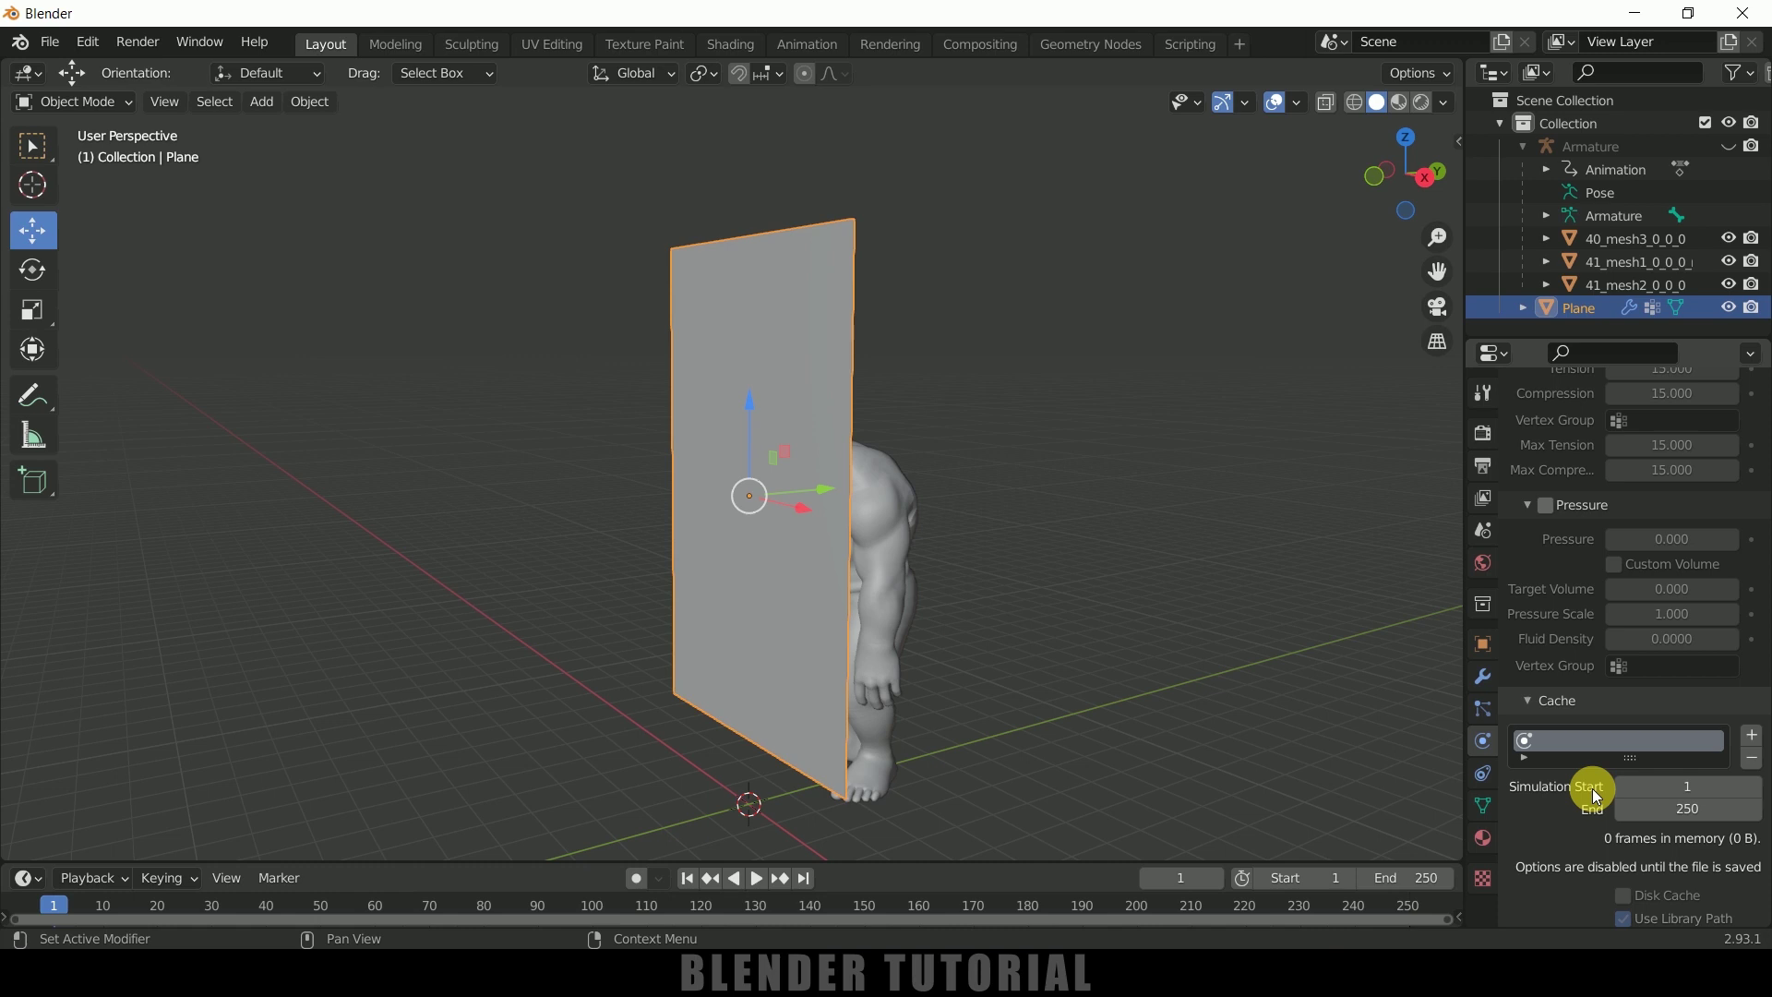
{"action": "scroll", "coordinate": [1564, 812], "scroll_direction": "down", "scroll_amount": 2}
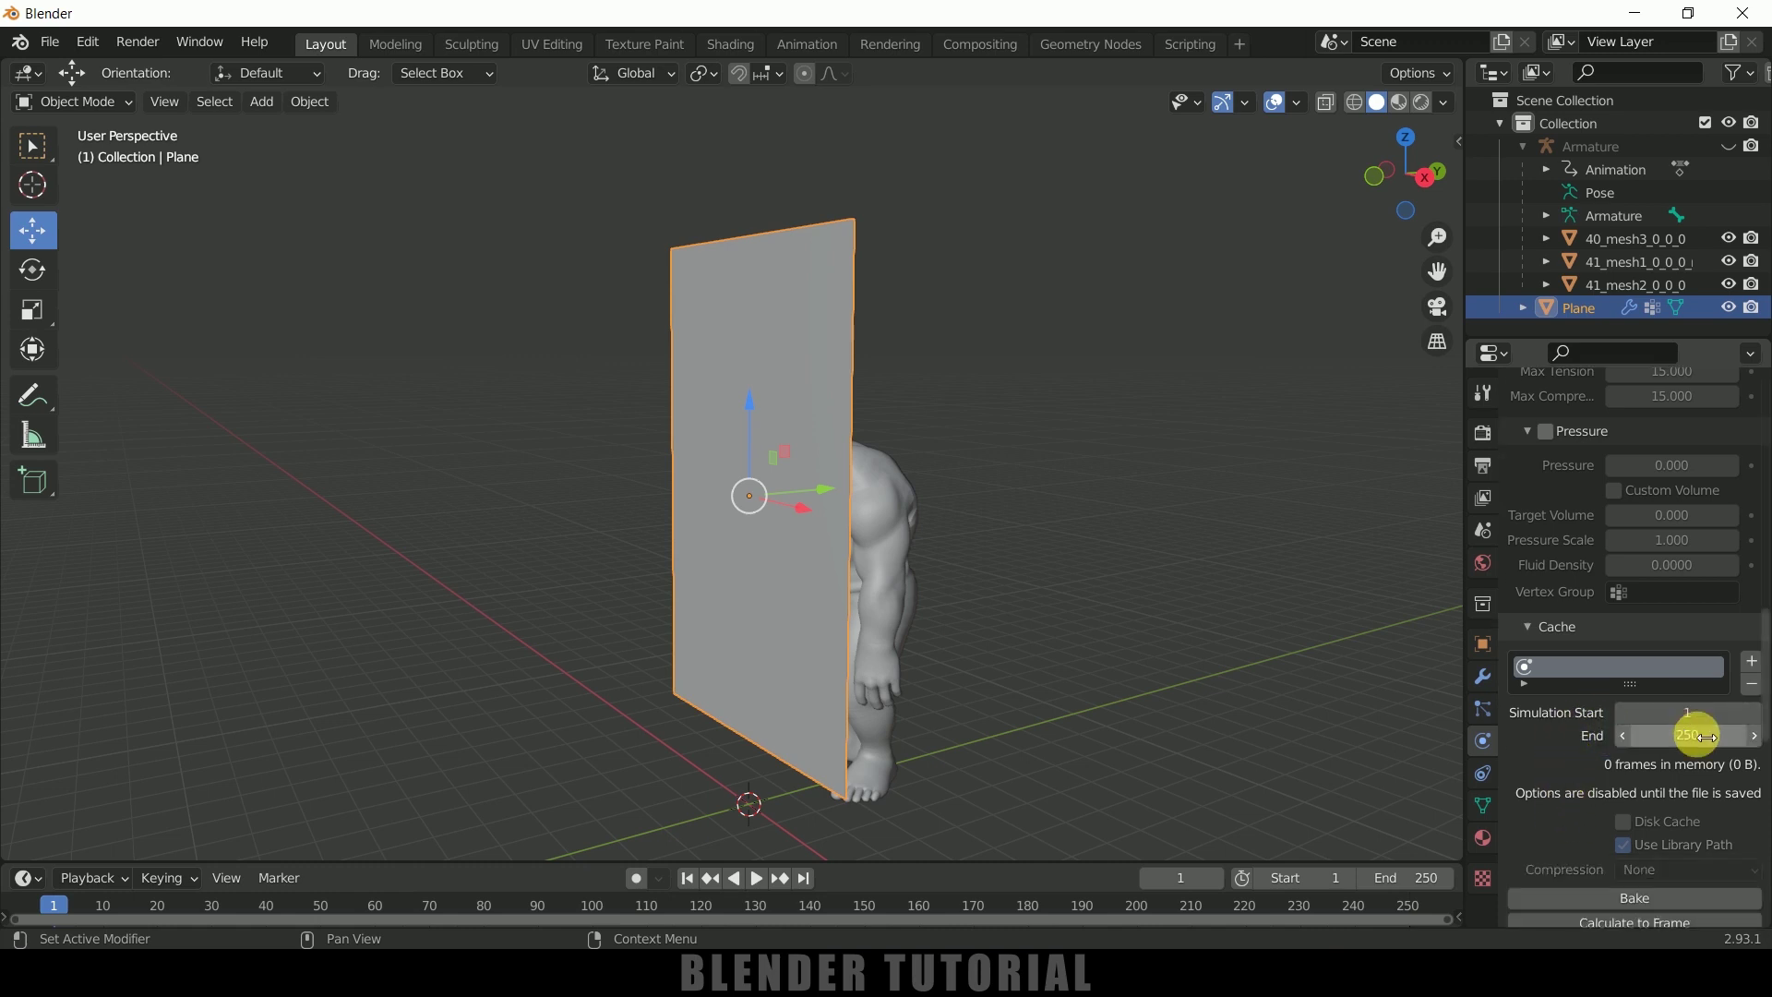
{"action": "scroll", "coordinate": [1581, 746], "scroll_direction": "down", "scroll_amount": 1}
{"action": "scroll", "coordinate": [1570, 716], "scroll_direction": "down", "scroll_amount": 4}
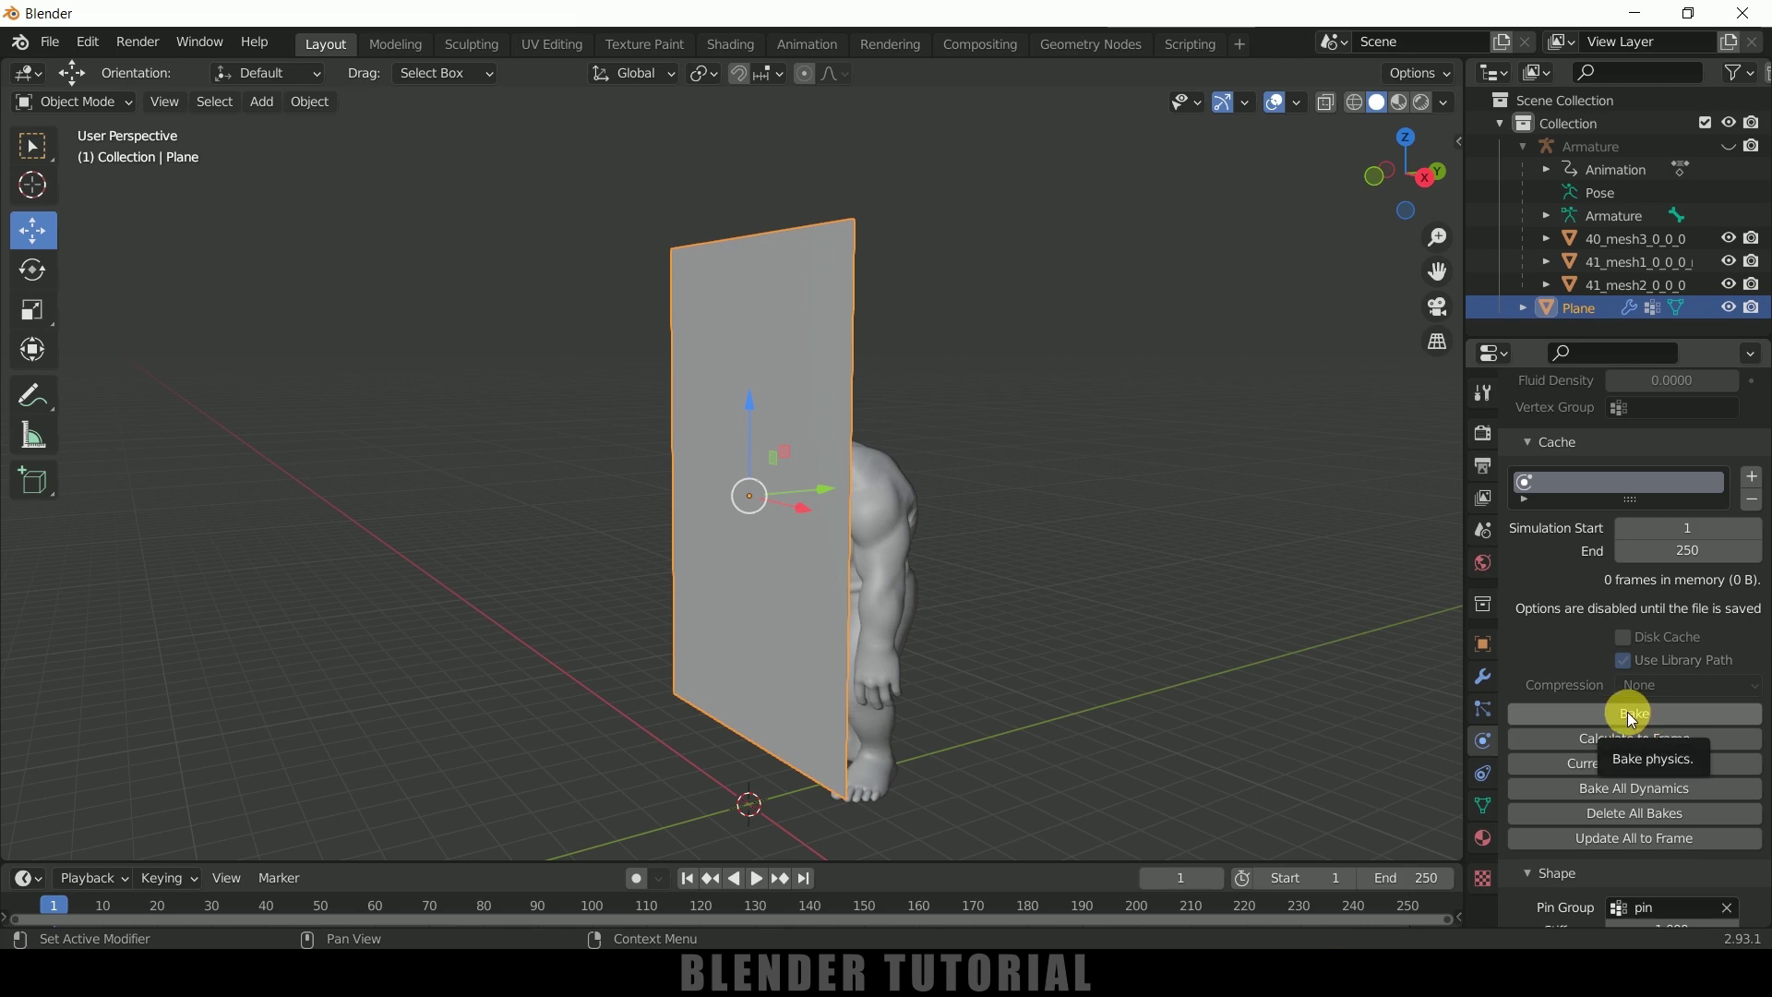
Bake the cloth simulation and play it back from a front view of the plane
{"action": "left_click", "coordinate": [1631, 719]}
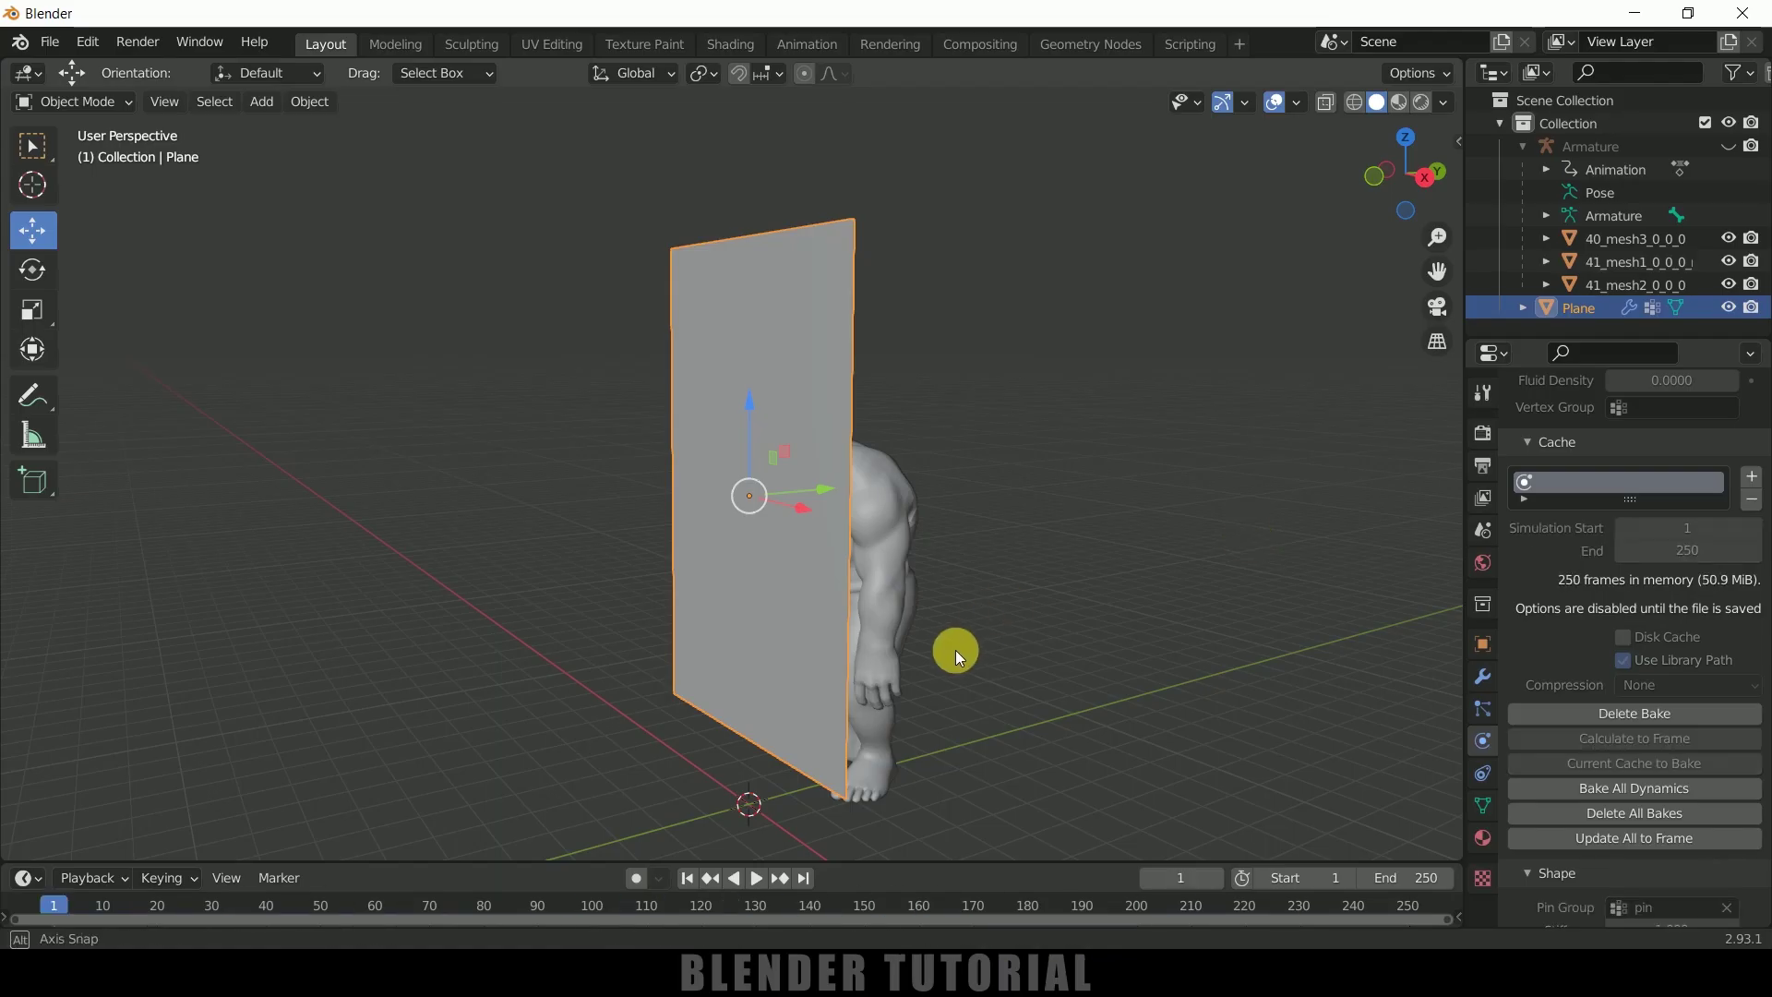
{"action": "middle_click_drag", "start_coordinate": [956, 650], "coordinate": [1099, 641]}
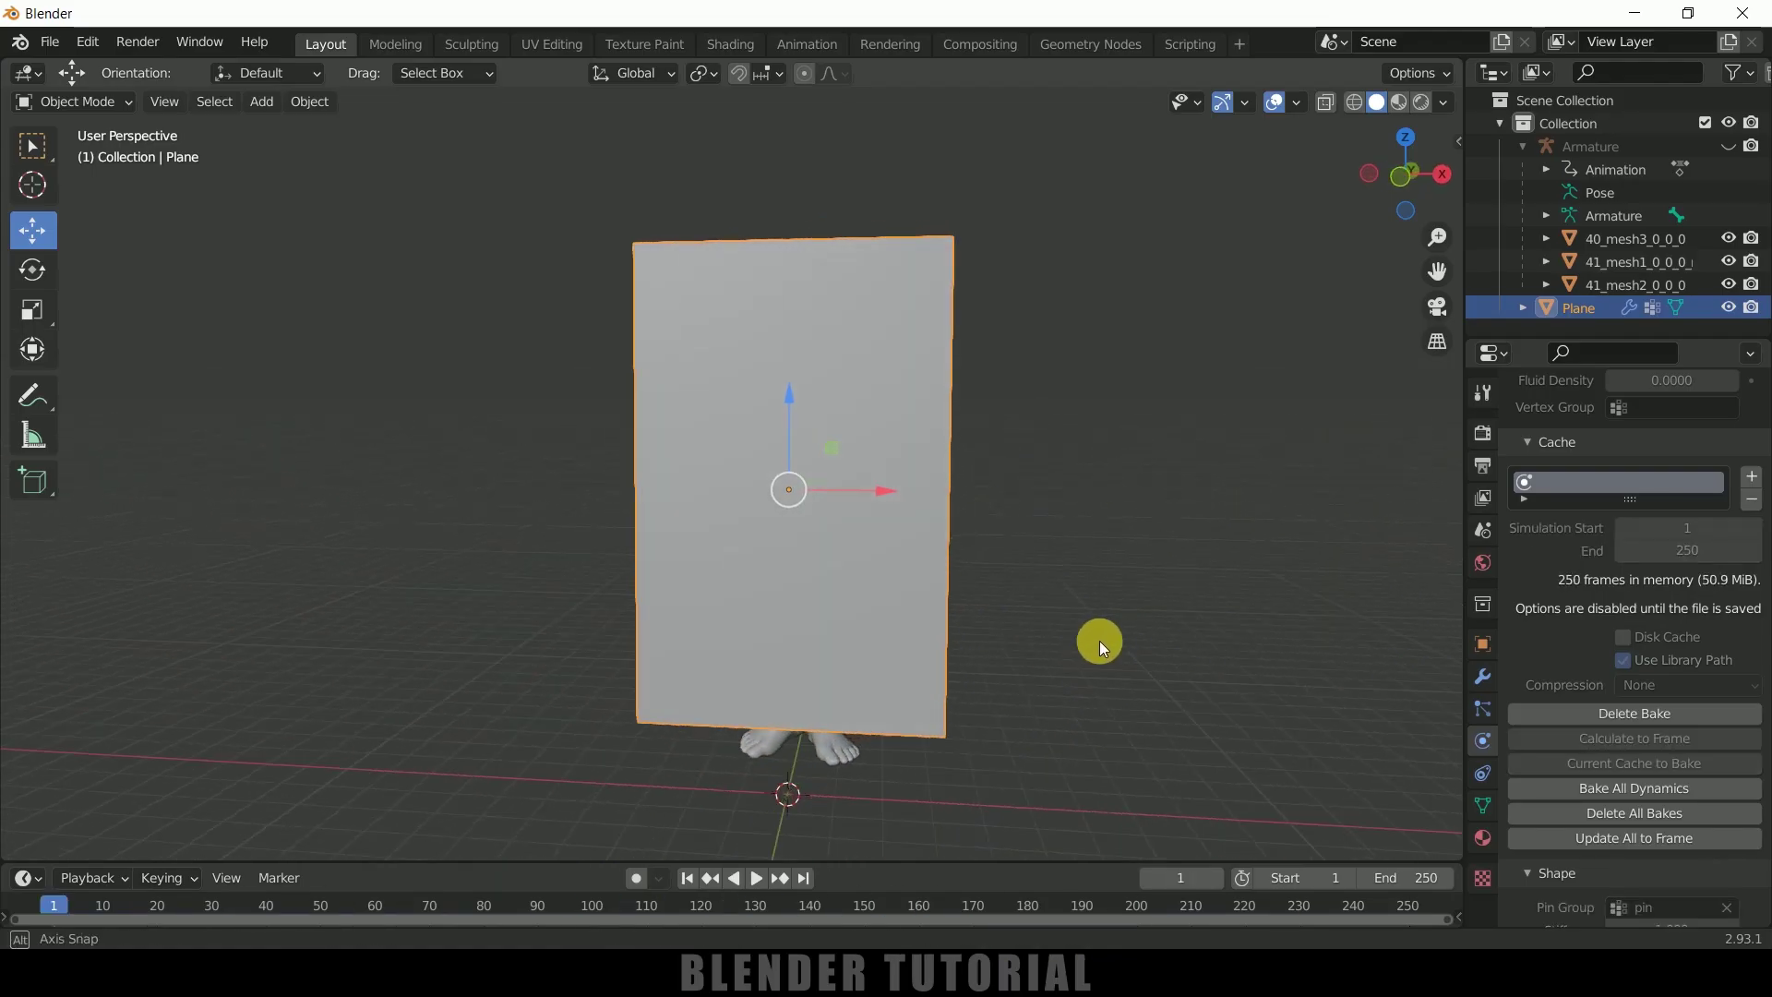
{"action": "left_click", "coordinate": [756, 878]}
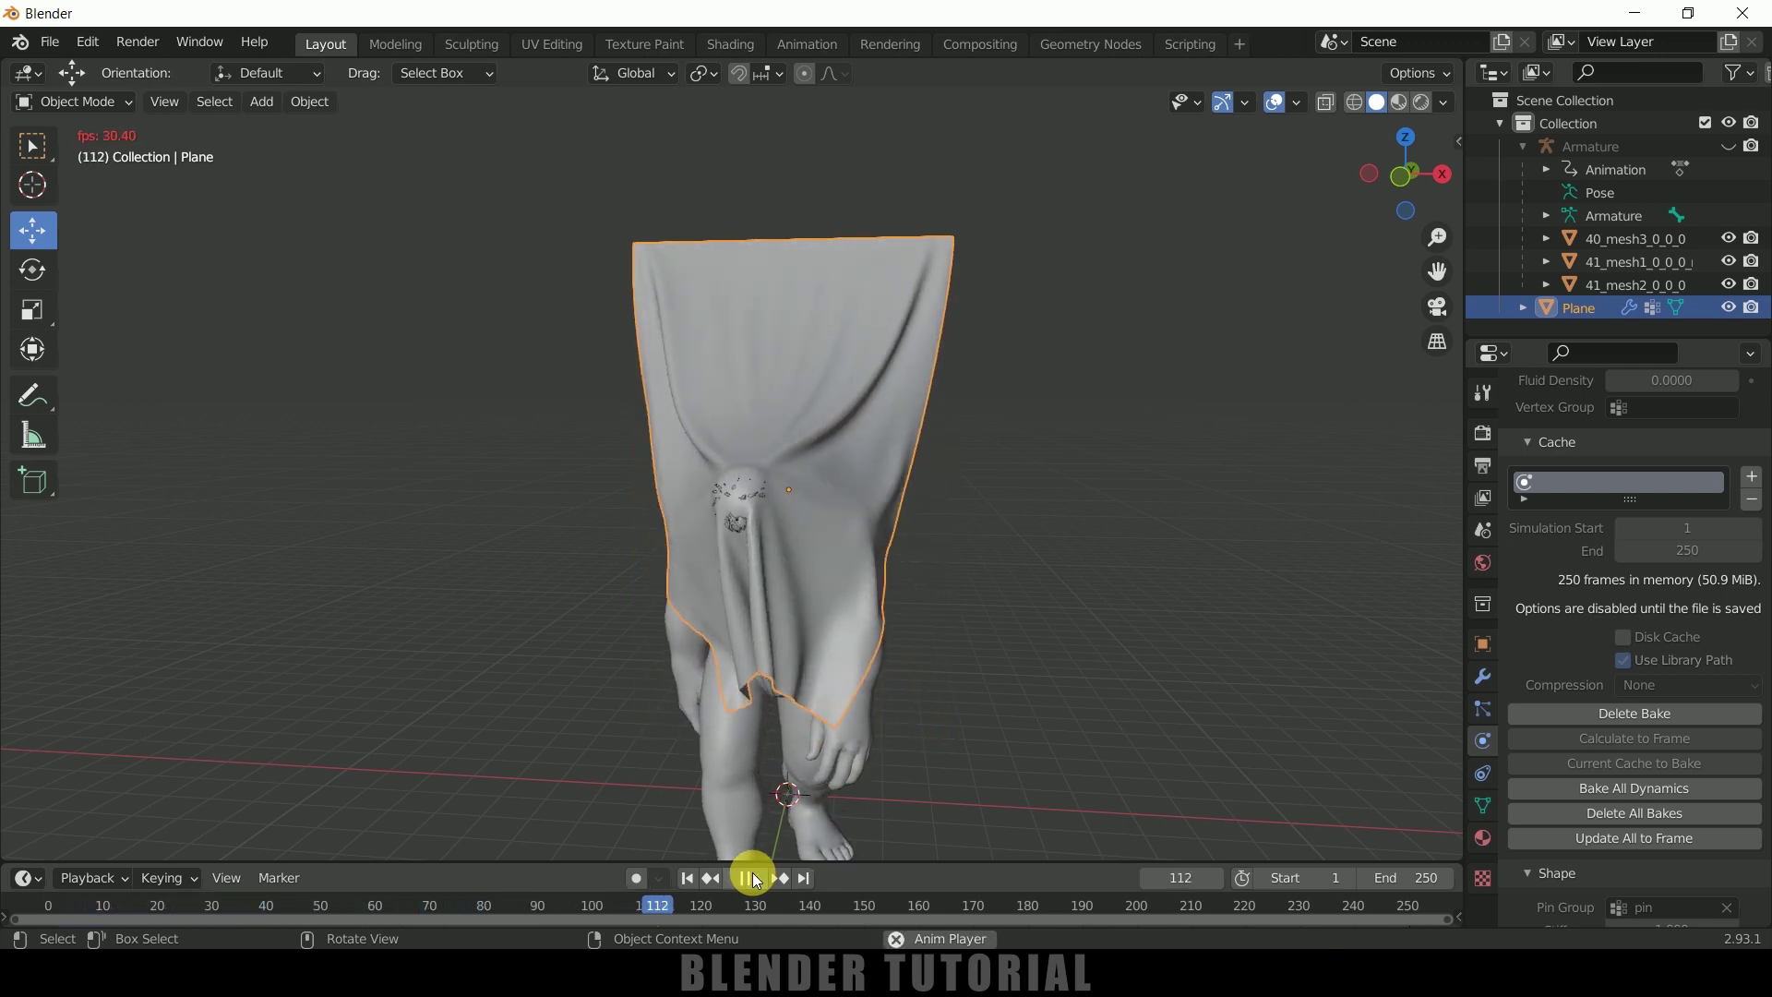
Pause at frame 172, orbit around the figure and cloth, then return to frame 1
{"action": "left_click", "coordinate": [756, 877]}
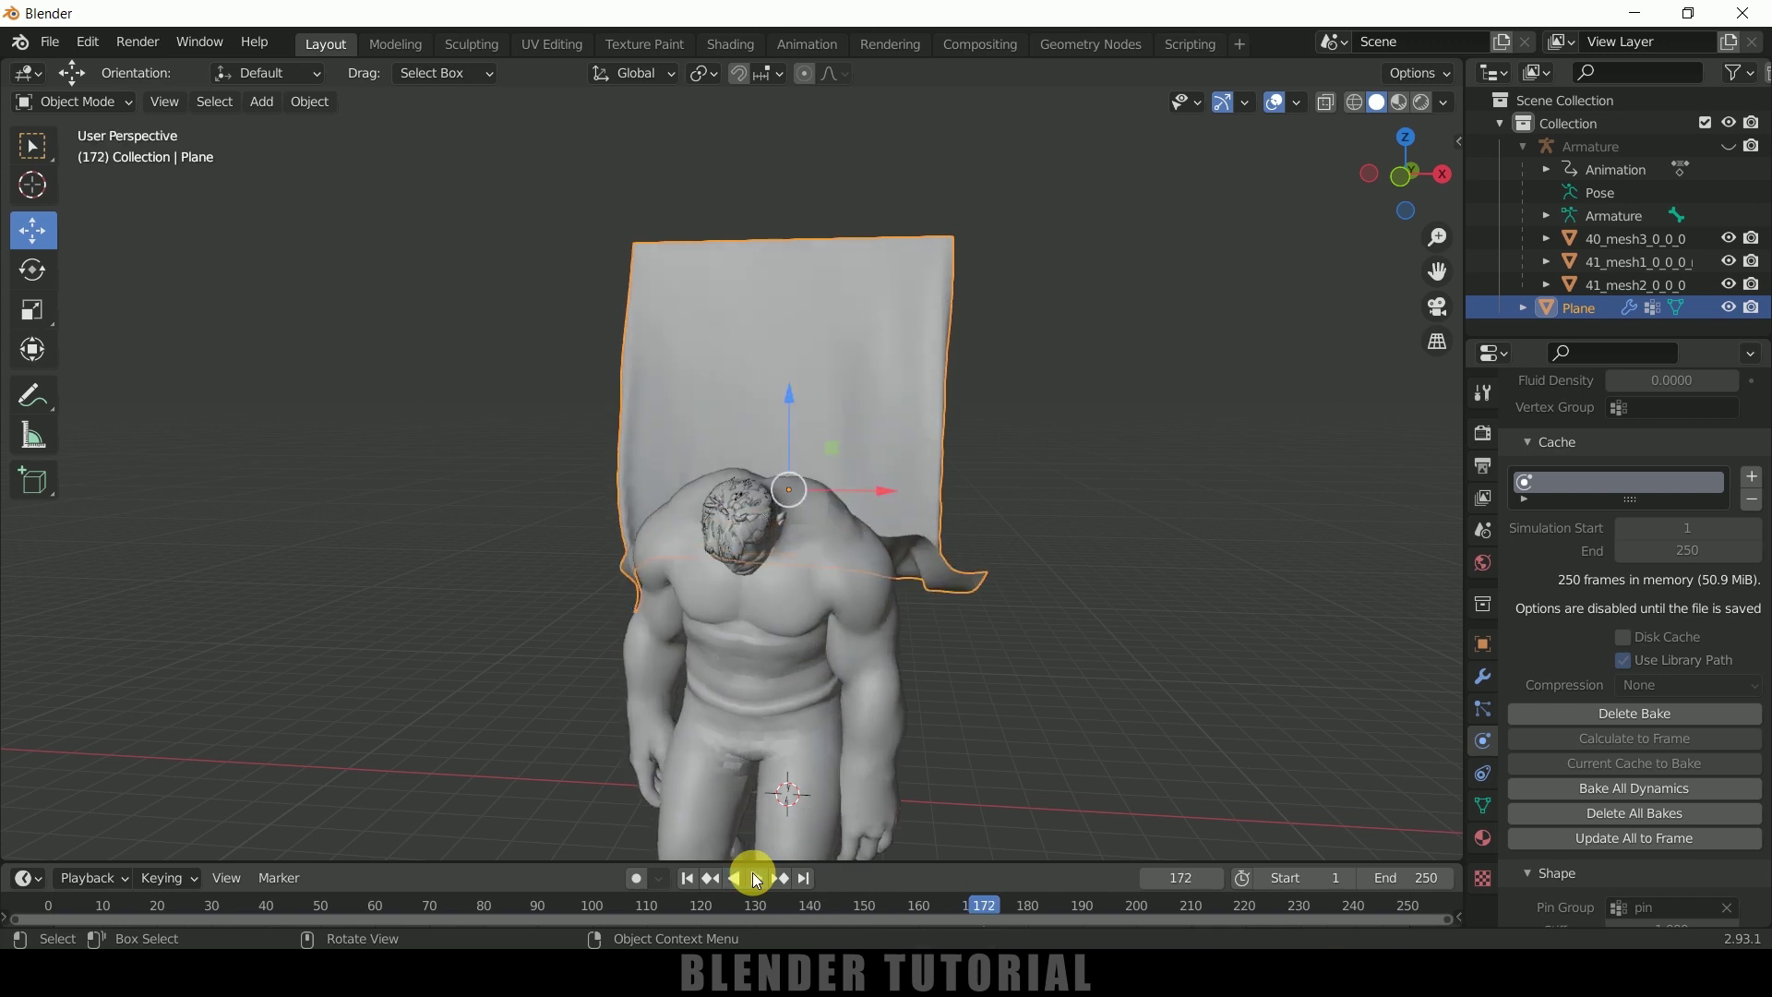
{"action": "middle_click_drag", "start_coordinate": [1120, 696], "coordinate": [1032, 683]}
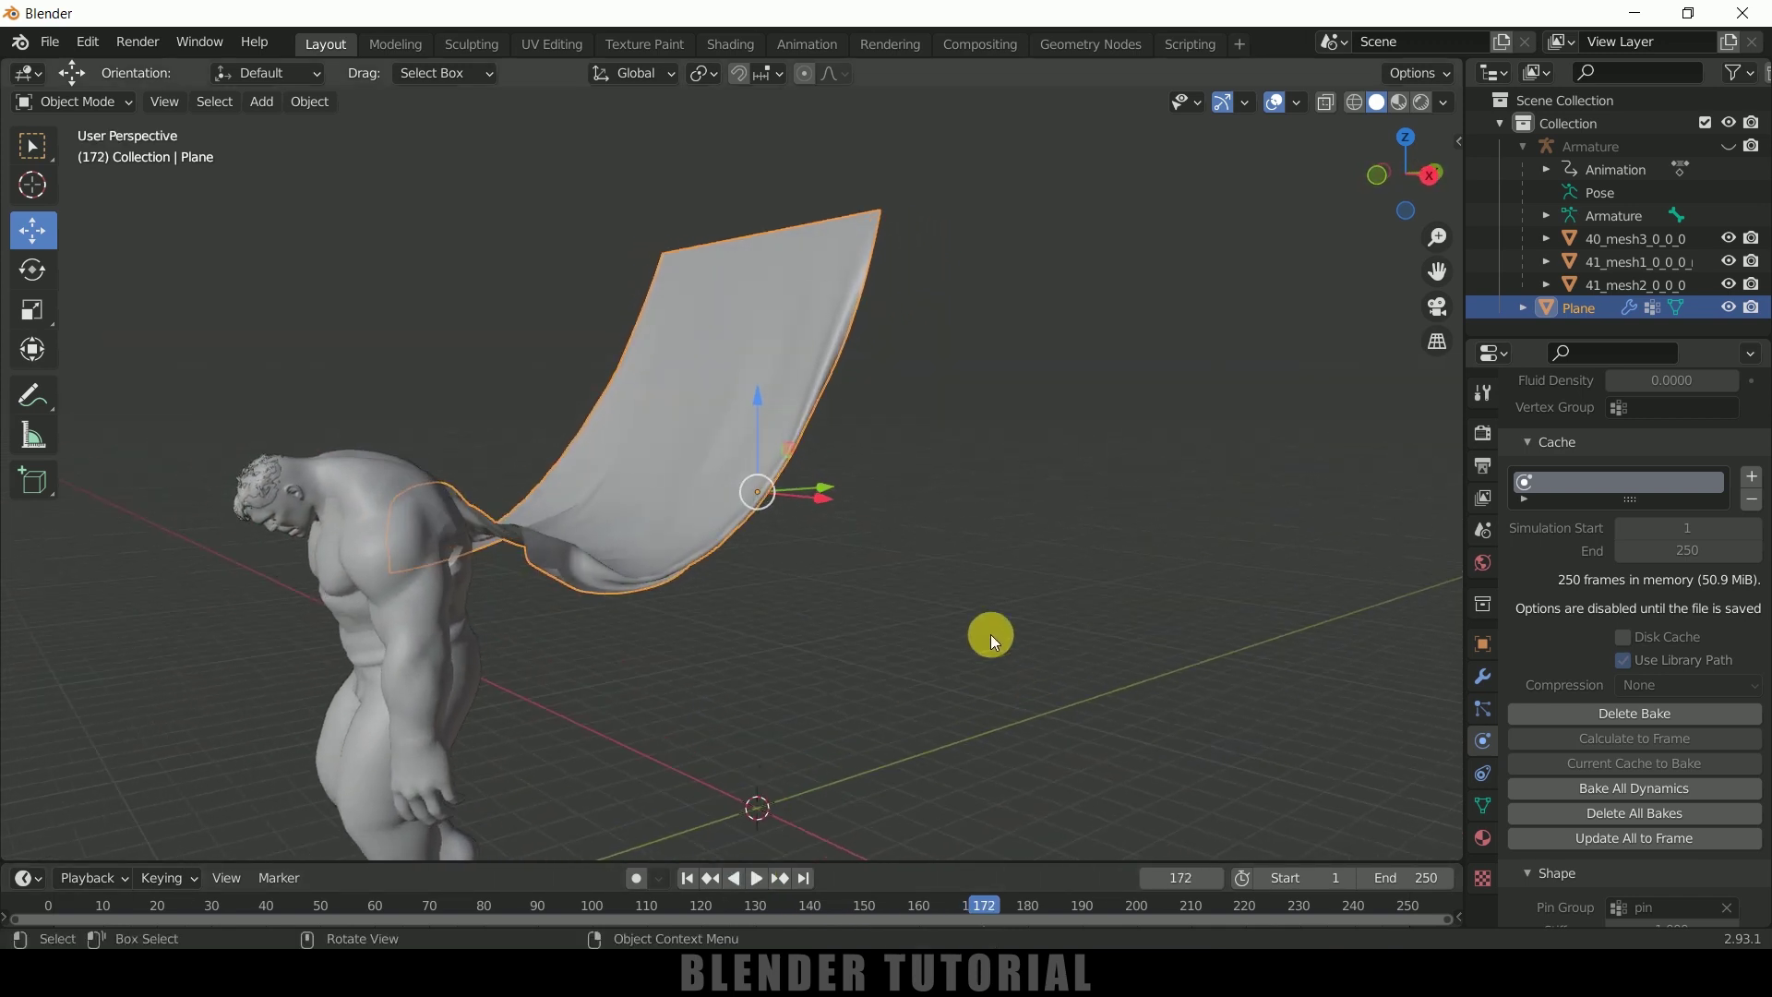
{"action": "middle_click_drag", "start_coordinate": [878, 683], "coordinate": [1089, 653]}
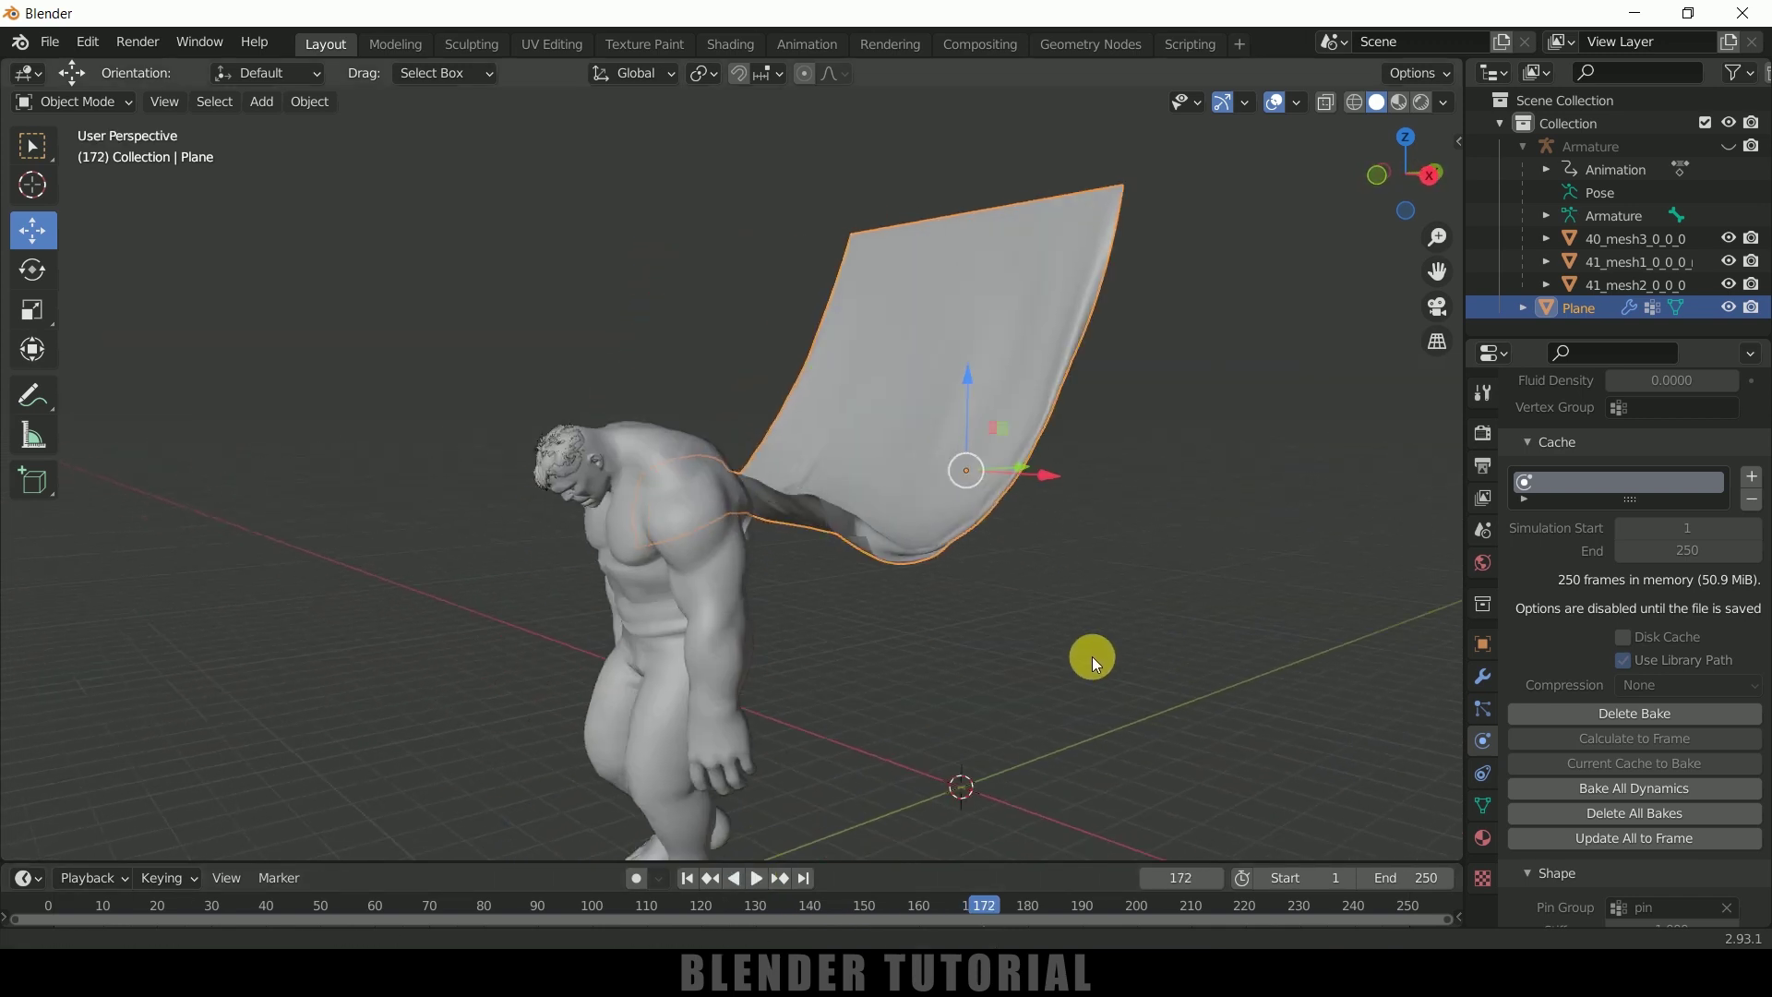
{"action": "left_click", "coordinate": [687, 878]}
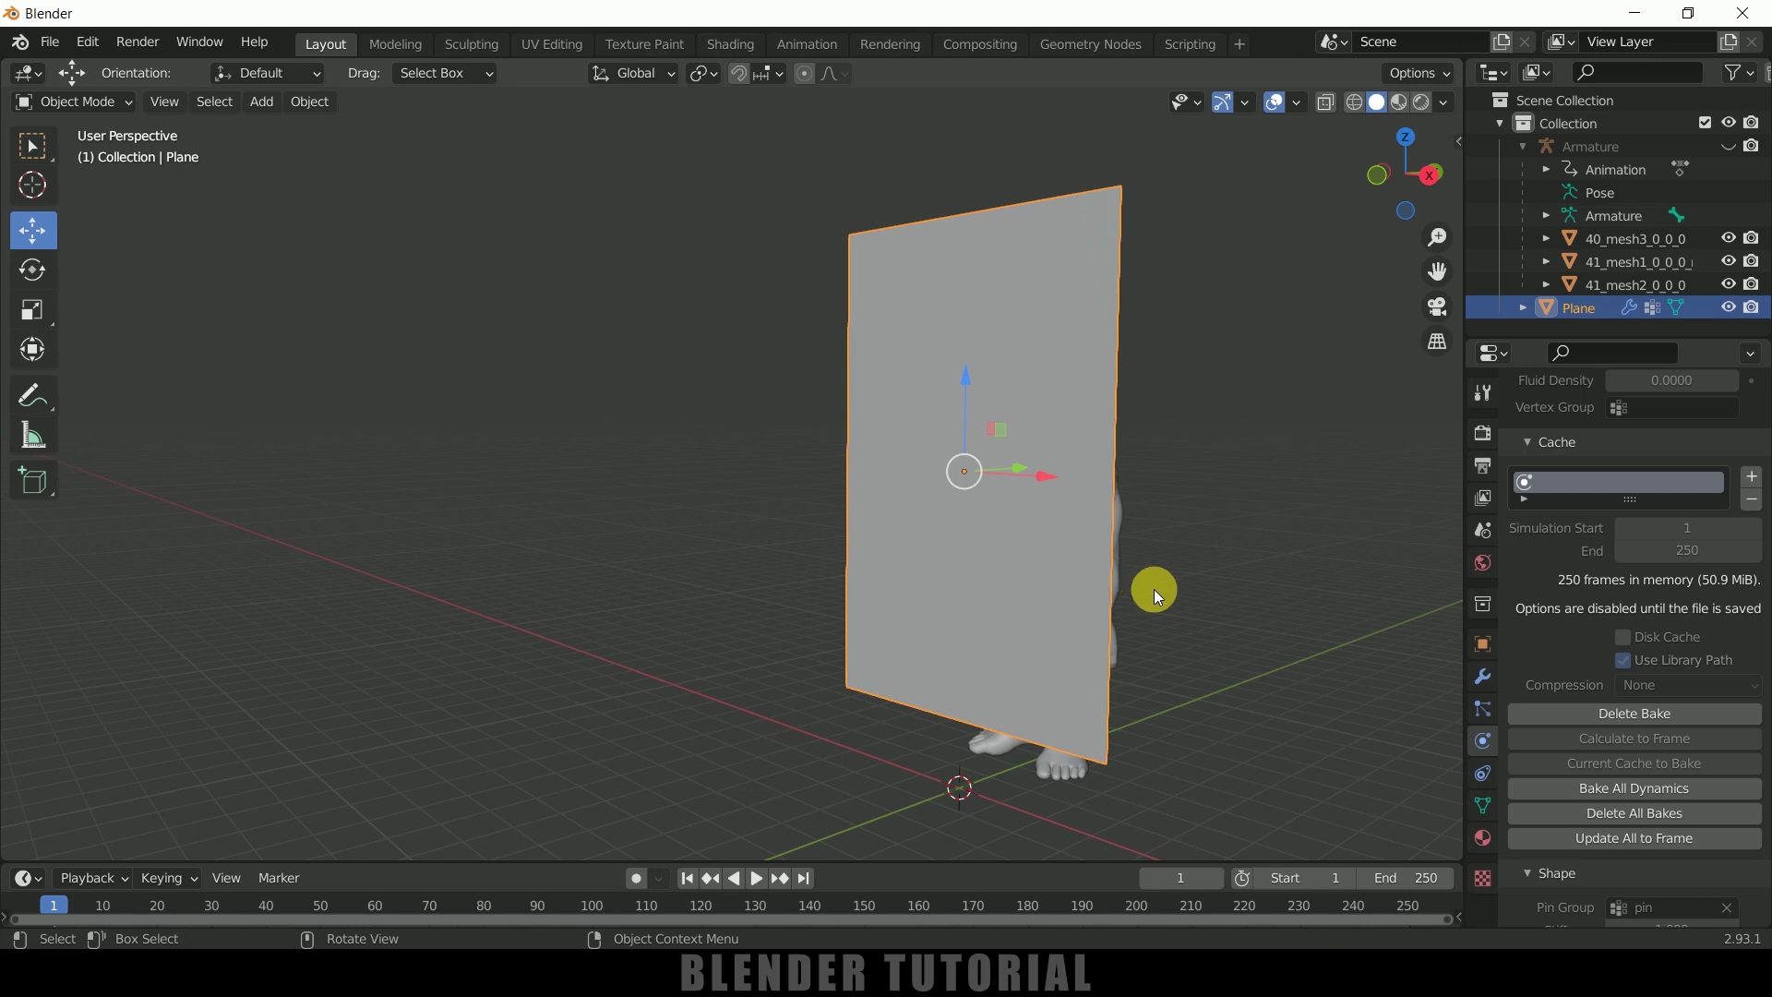
Delete all cloth bakes and slide the curtain plane left along the X axis
{"action": "middle_click_drag", "start_coordinate": [1210, 561], "coordinate": [1111, 585], "text": "shift"}
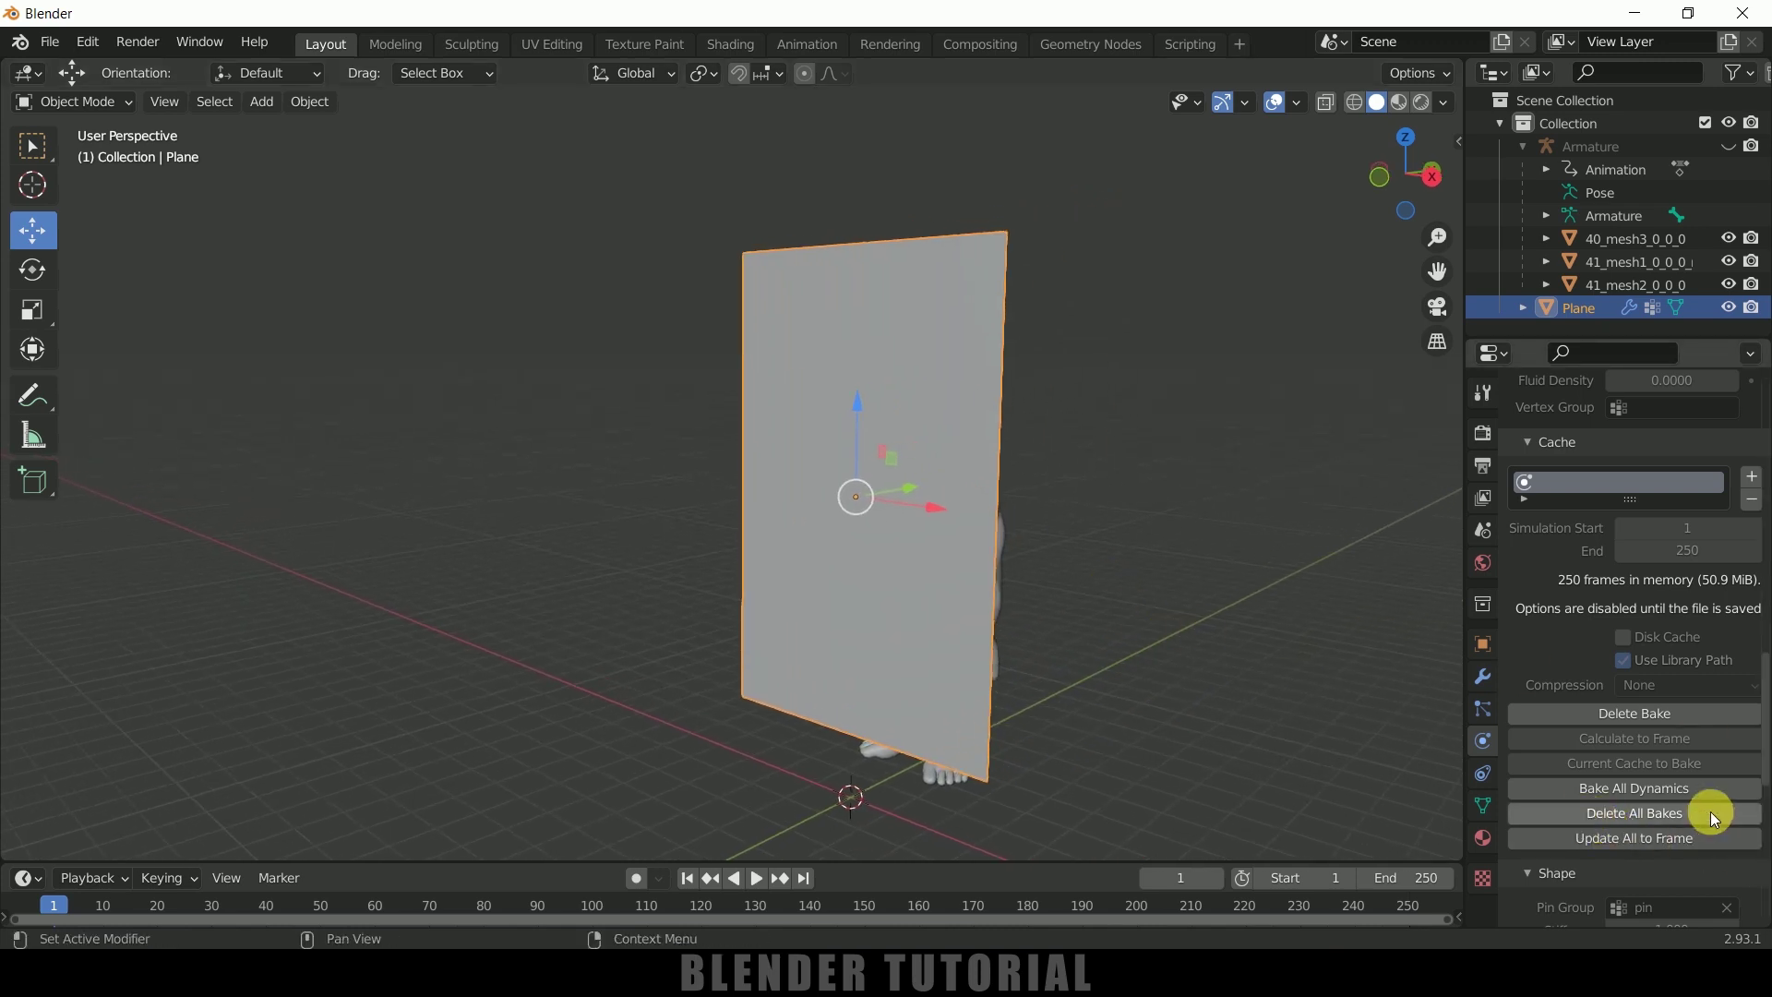
{"action": "left_click", "coordinate": [1641, 821]}
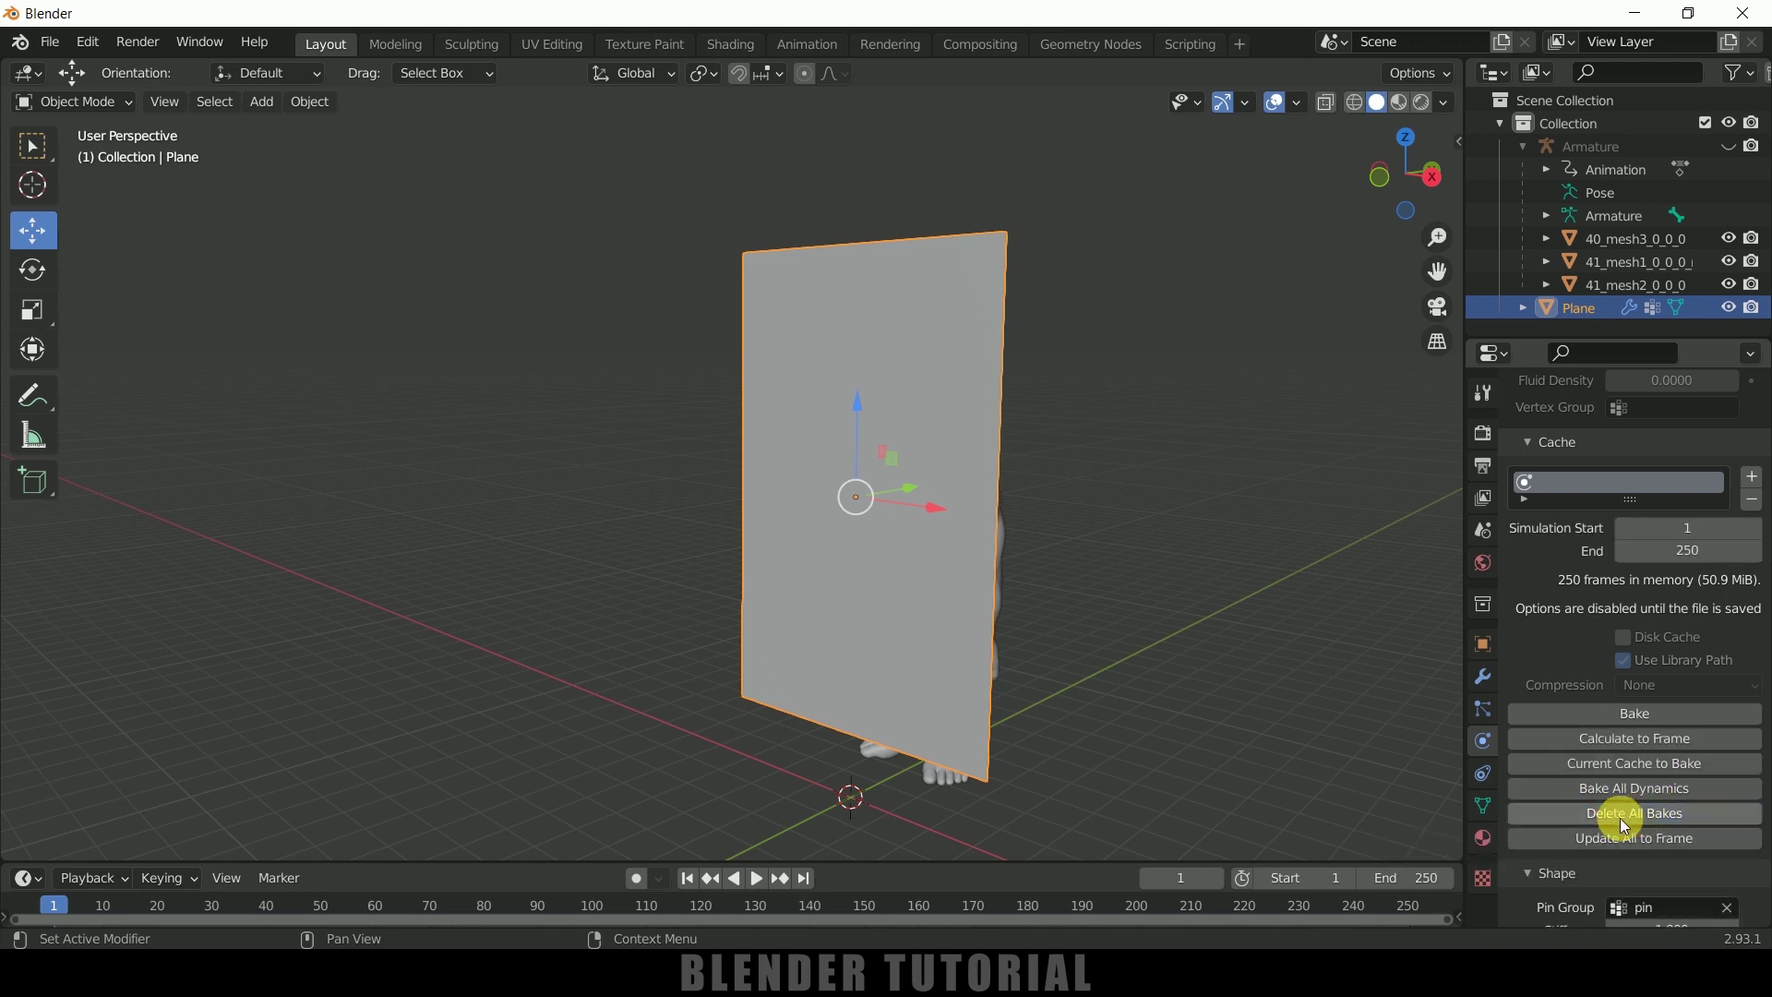
{"action": "middle_click_drag", "start_coordinate": [1187, 602], "coordinate": [1198, 609]}
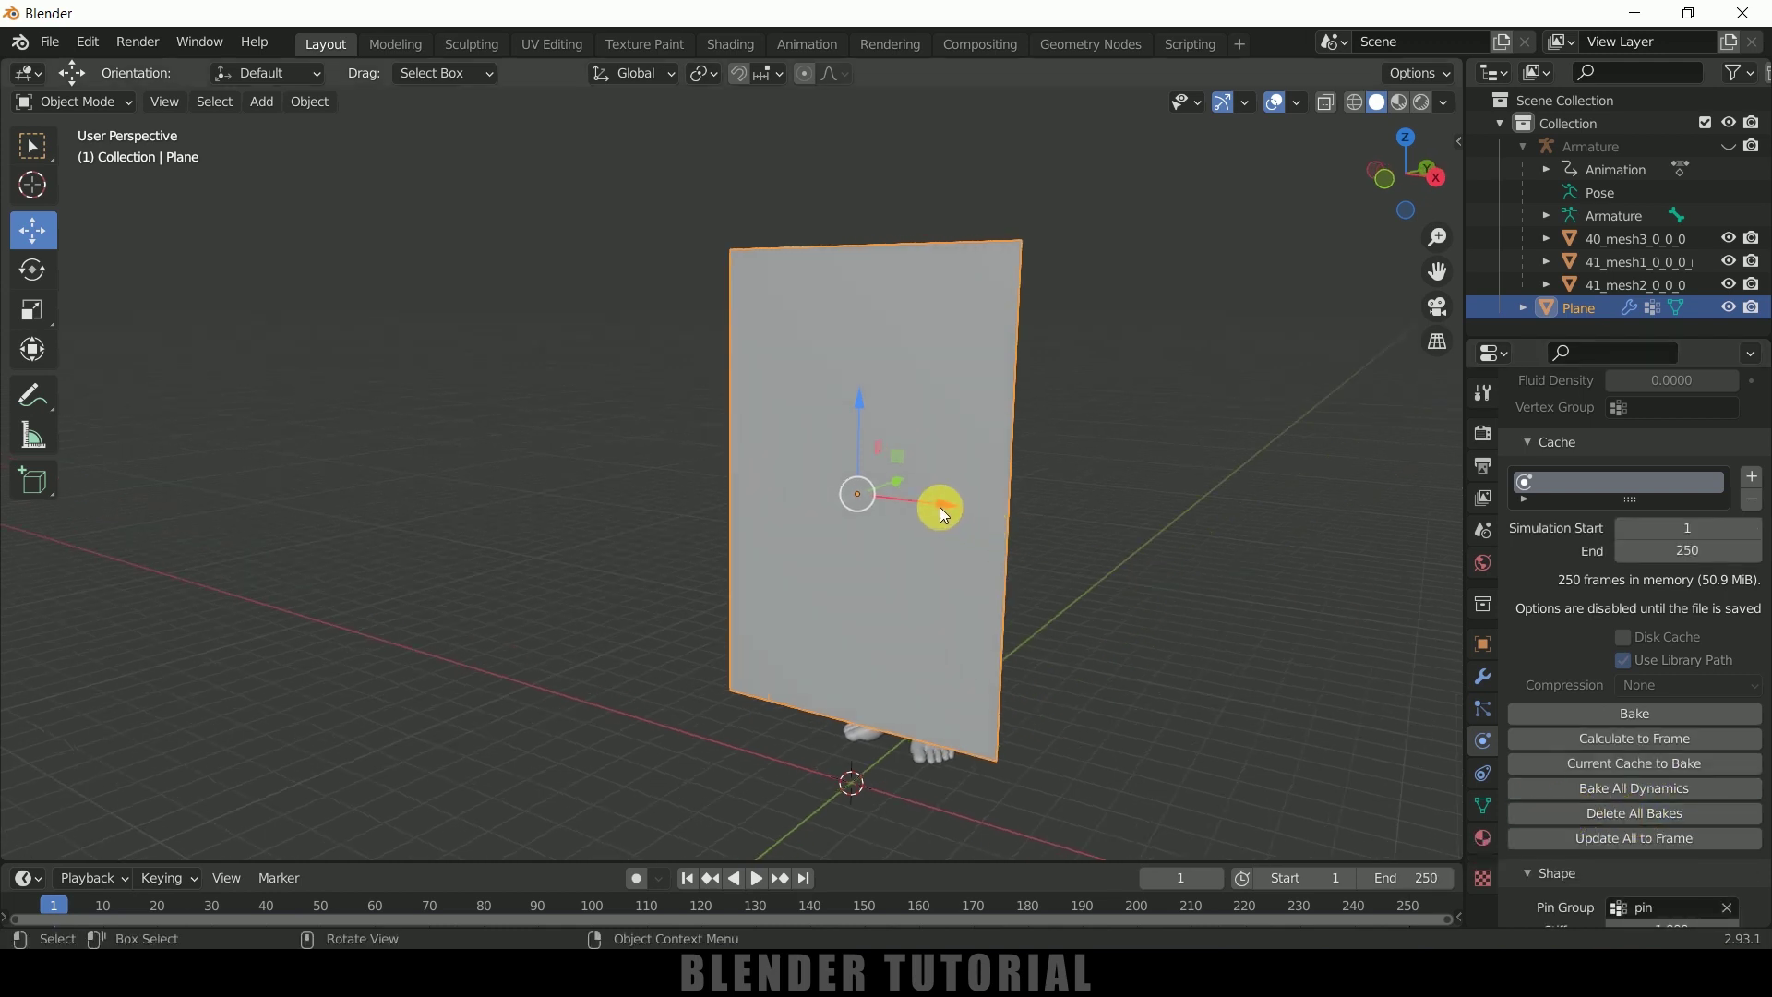
{"action": "left_click_drag", "start_coordinate": [939, 507], "coordinate": [816, 492]}
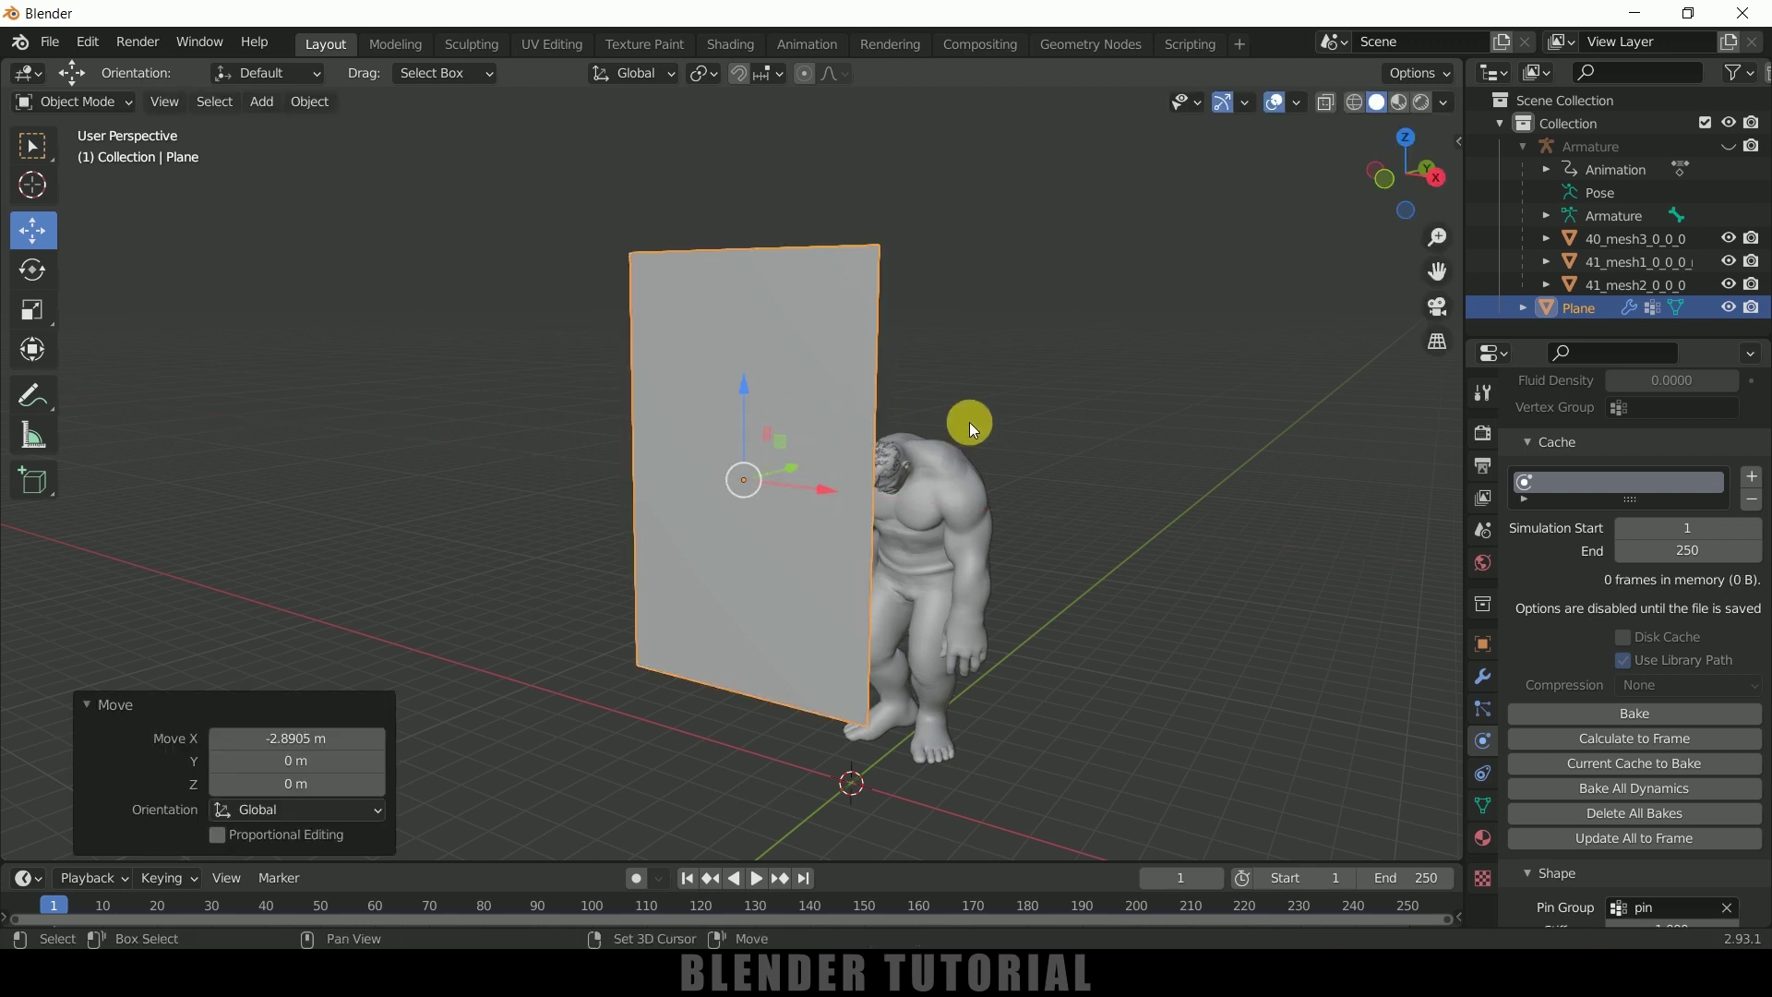
Duplicate the plane as Plane.001 and move it about 6.1 m along X beside the original
{"action": "key", "text": "shift+d"}
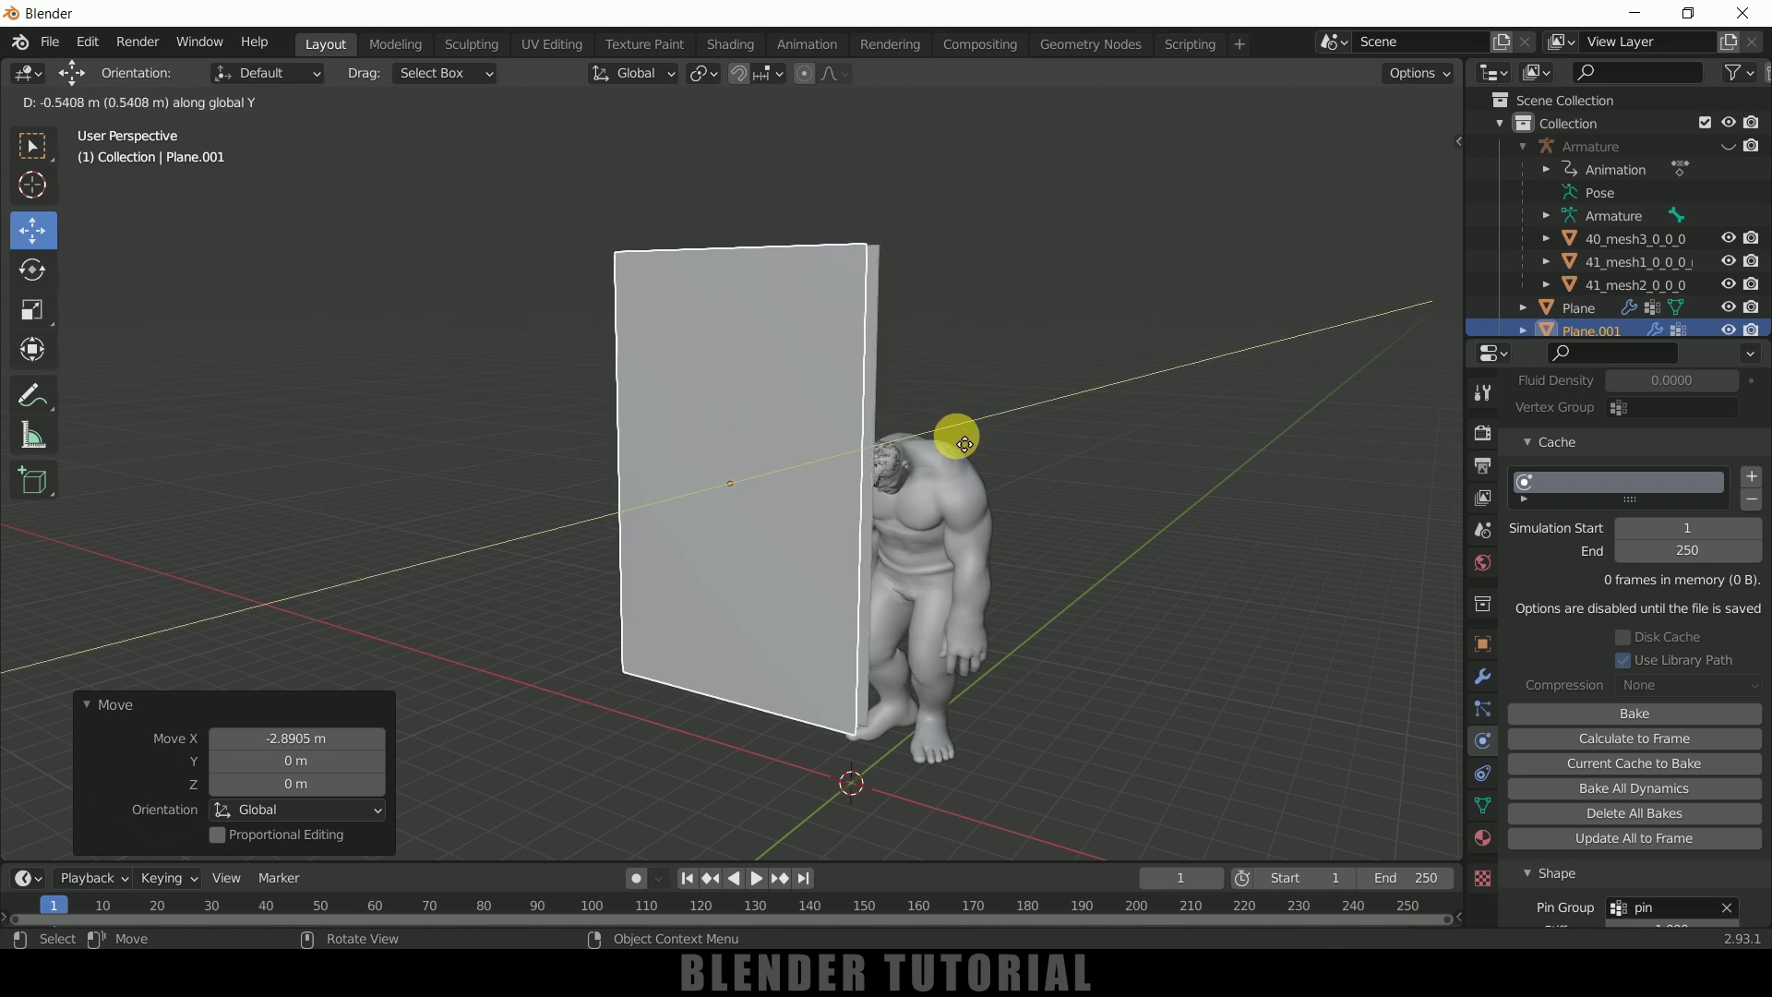
{"action": "left_click", "coordinate": [958, 441]}
{"action": "key", "text": "g"}
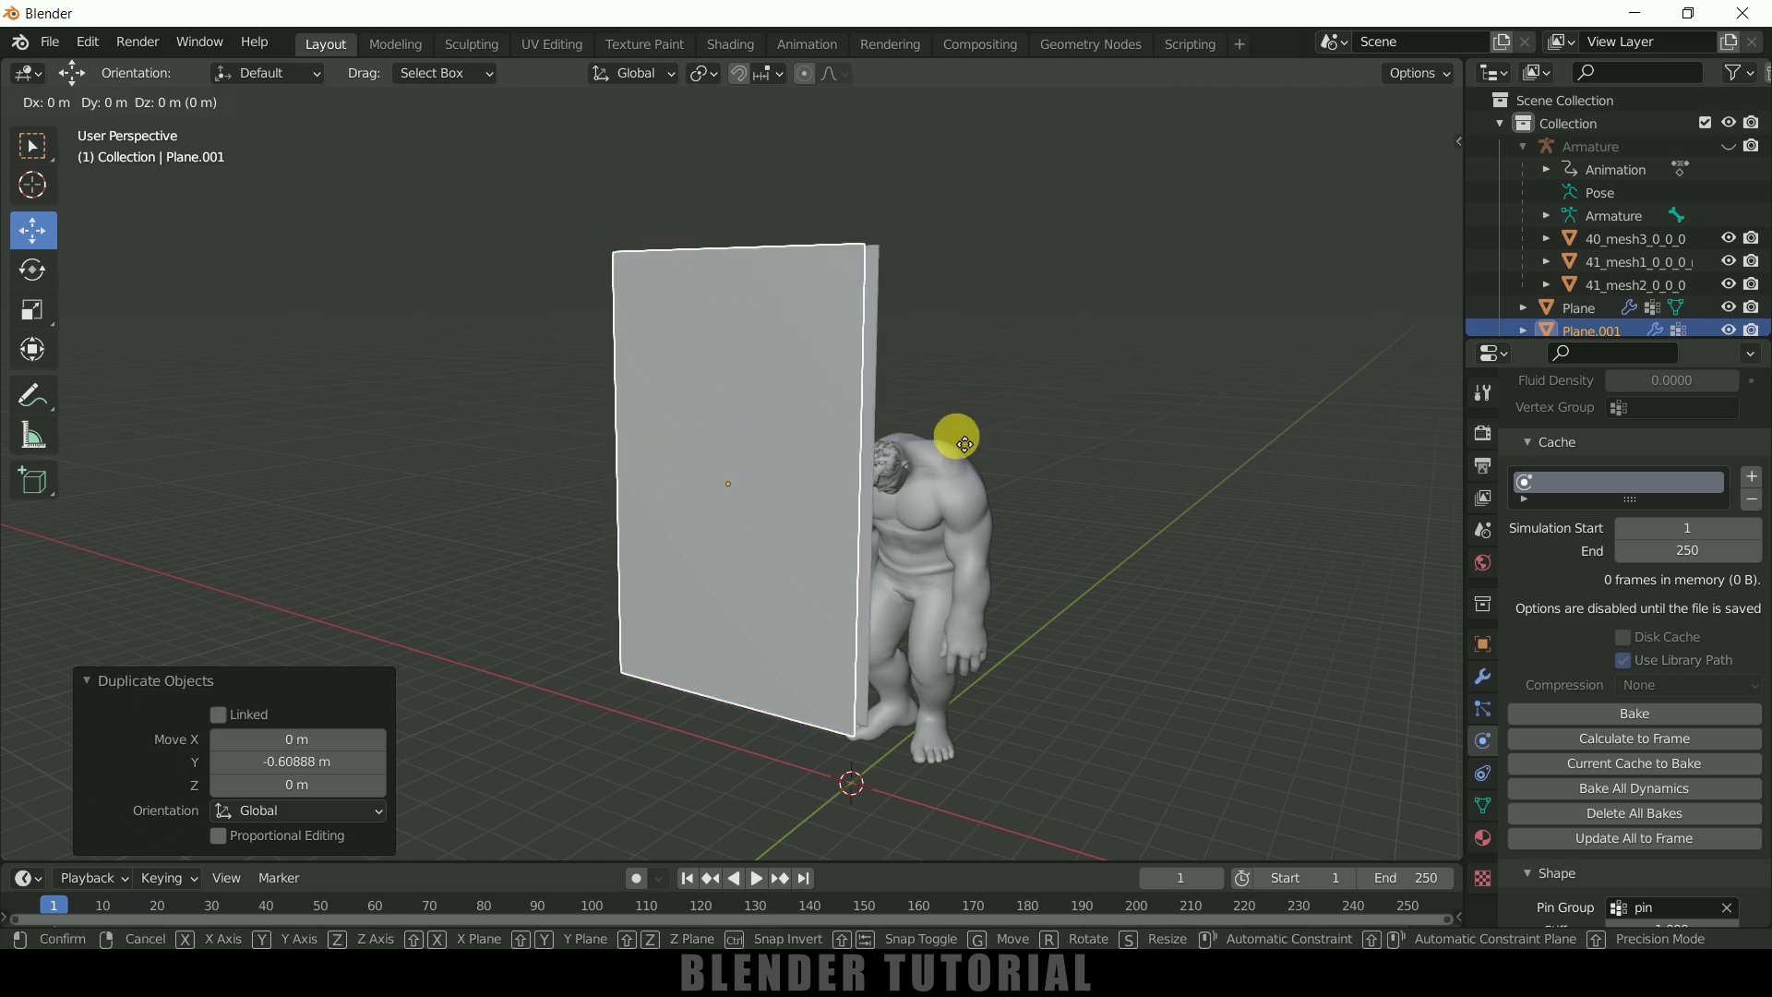
{"action": "key", "text": "x"}
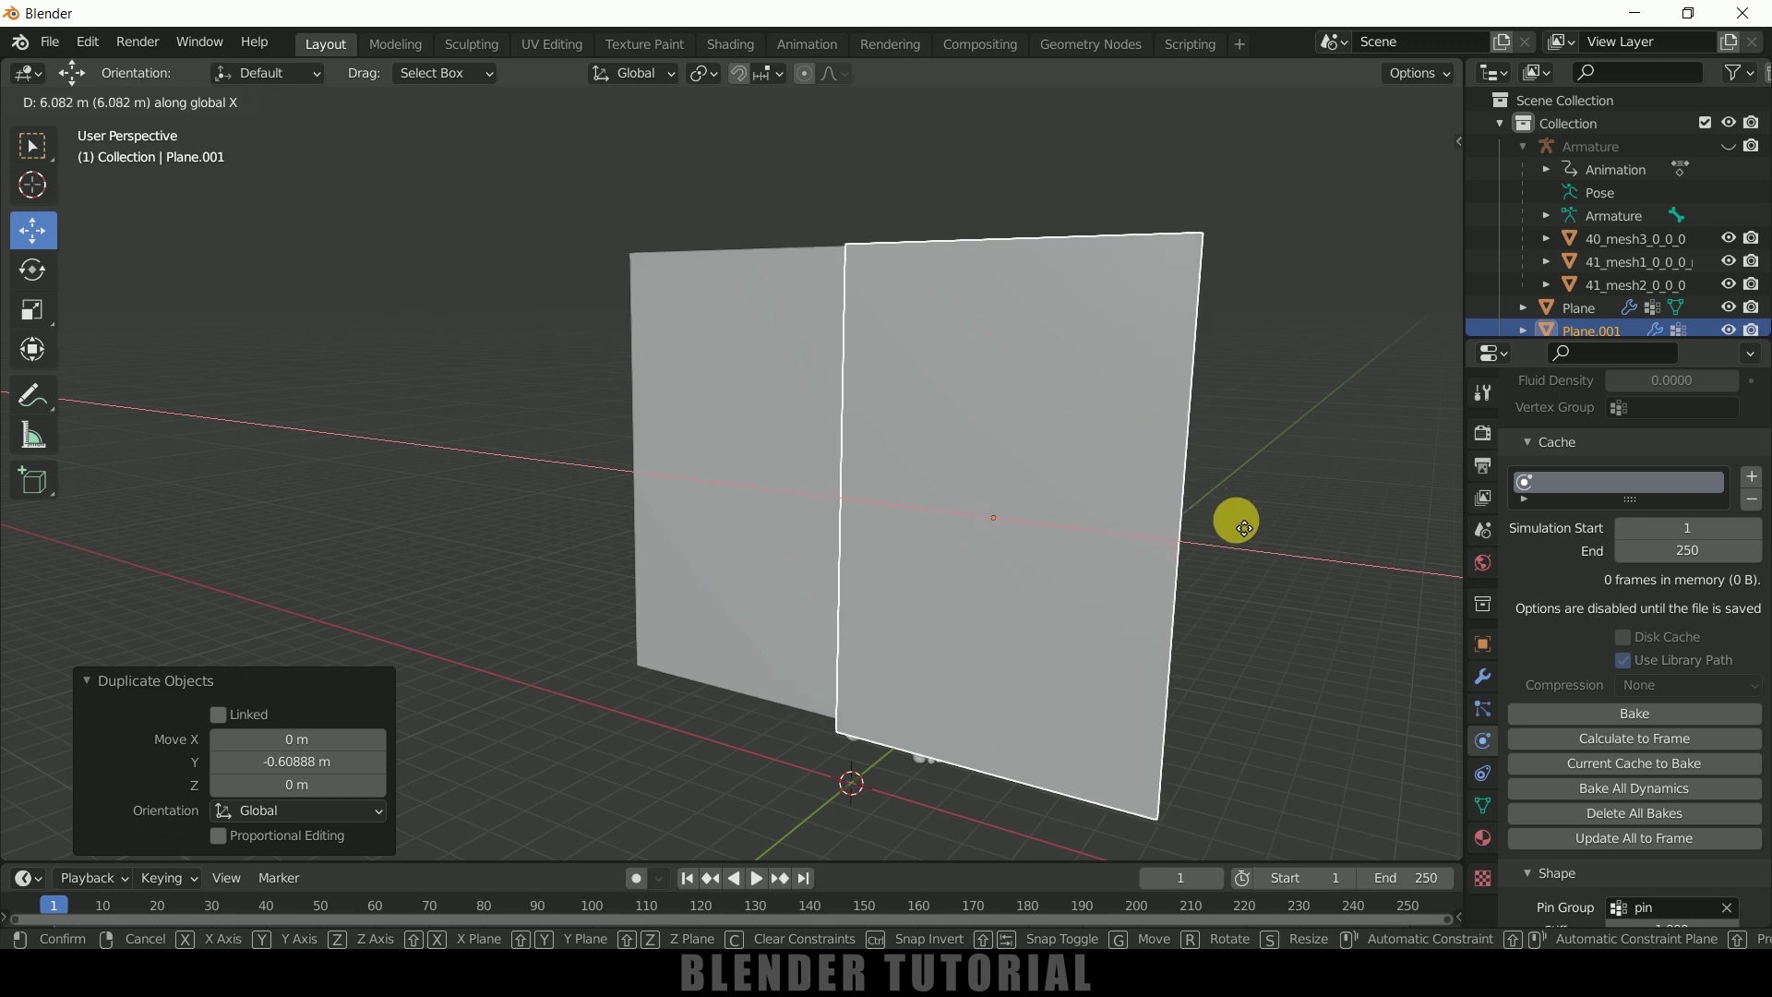
{"action": "left_click", "coordinate": [1221, 522]}
{"action": "middle_click_drag", "start_coordinate": [1187, 539], "coordinate": [1304, 475]}
{"action": "middle_click_drag", "start_coordinate": [780, 349], "coordinate": [1189, 557]}
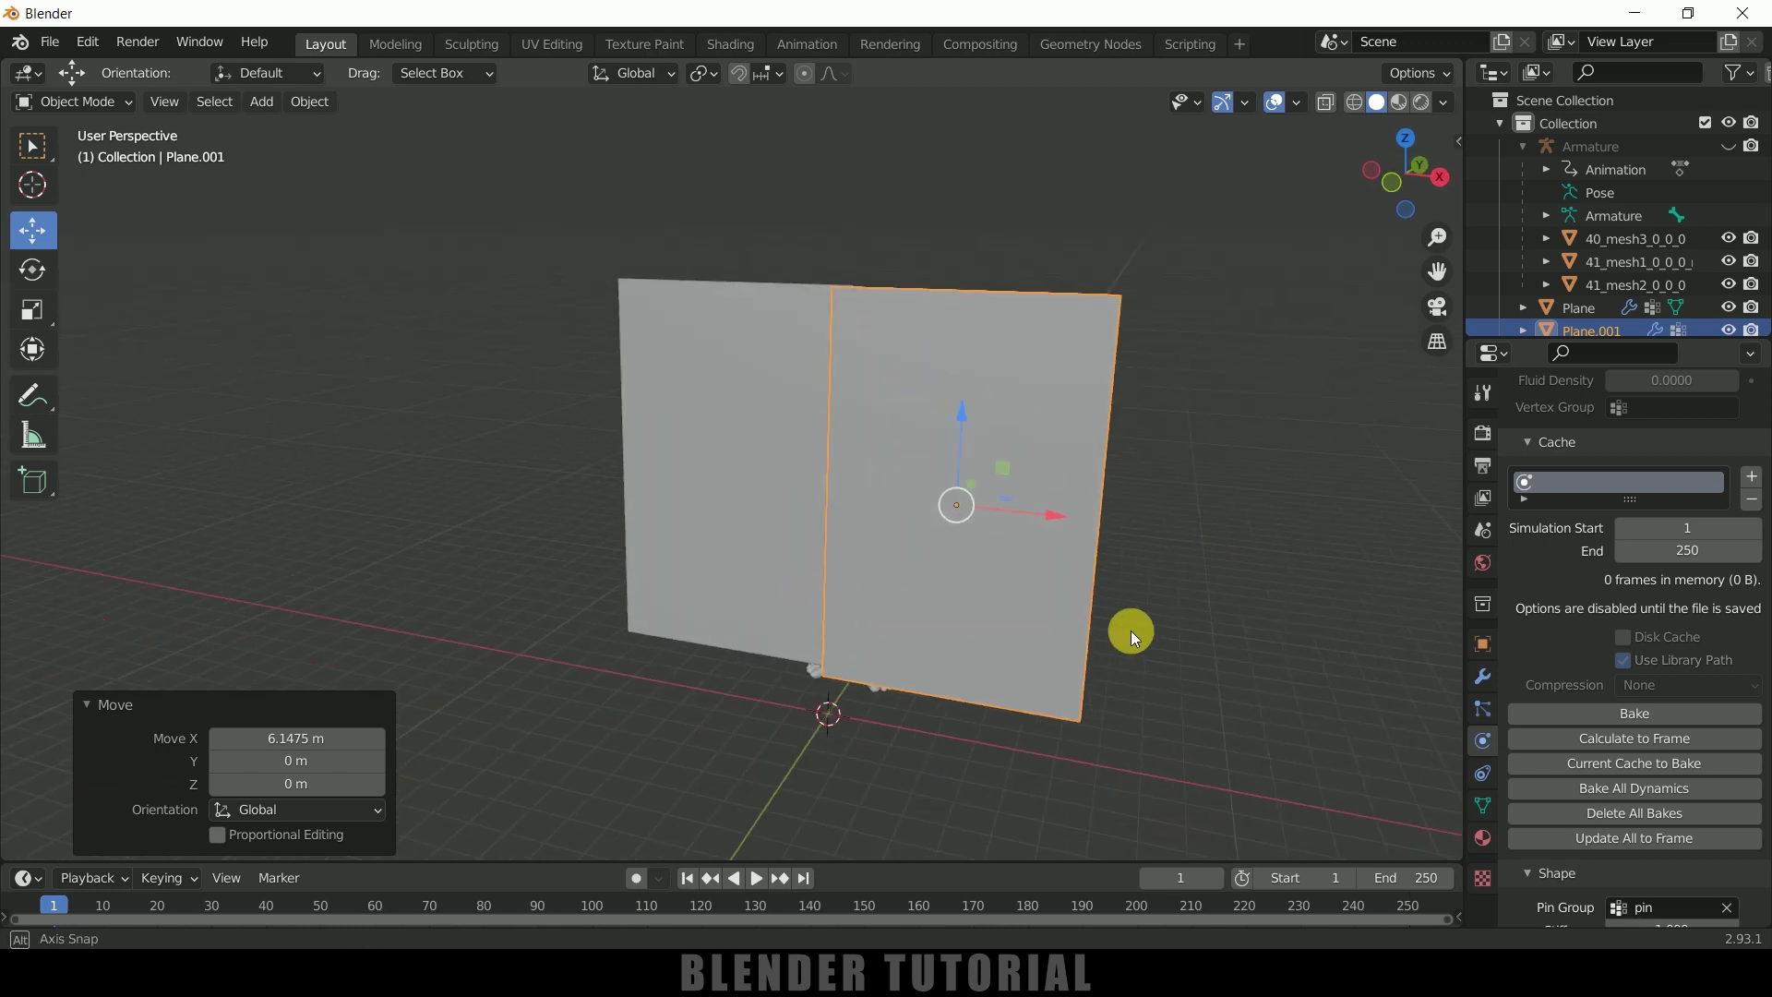
{"action": "middle_click_drag", "start_coordinate": [1132, 631], "coordinate": [1108, 600]}
Turn on Cavity in the viewport shading options
{"action": "left_click", "coordinate": [1615, 740]}
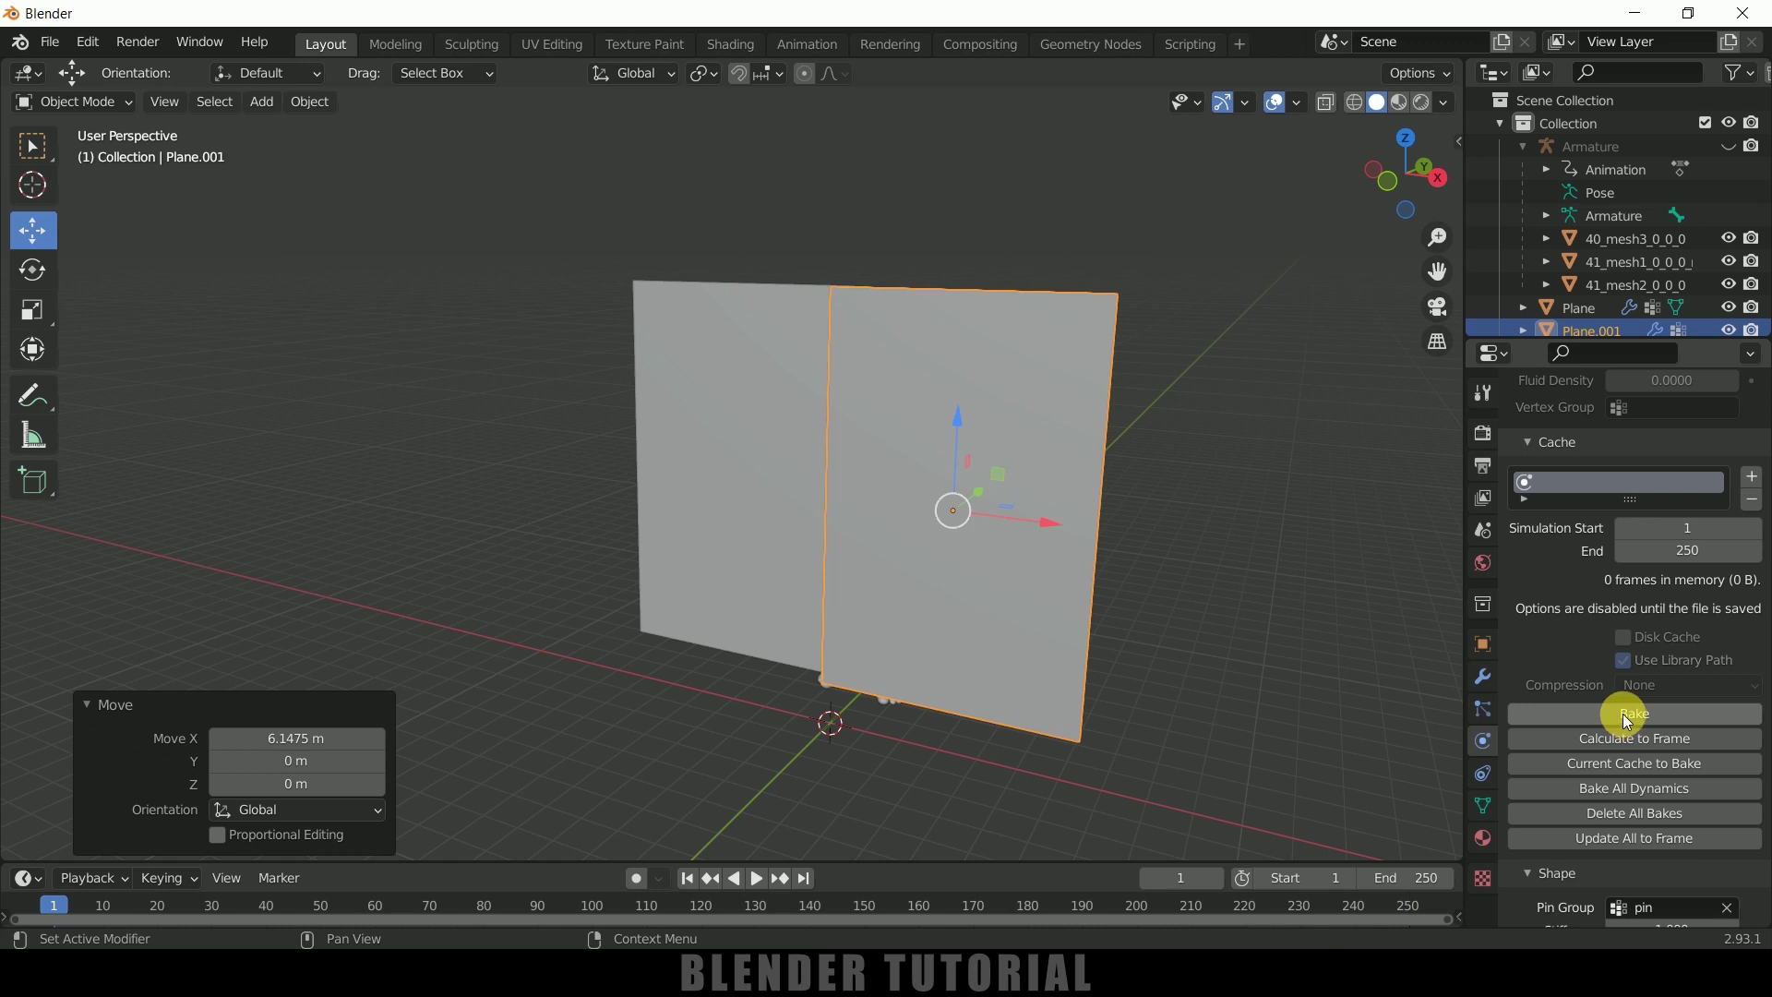
{"action": "left_click", "coordinate": [1443, 103]}
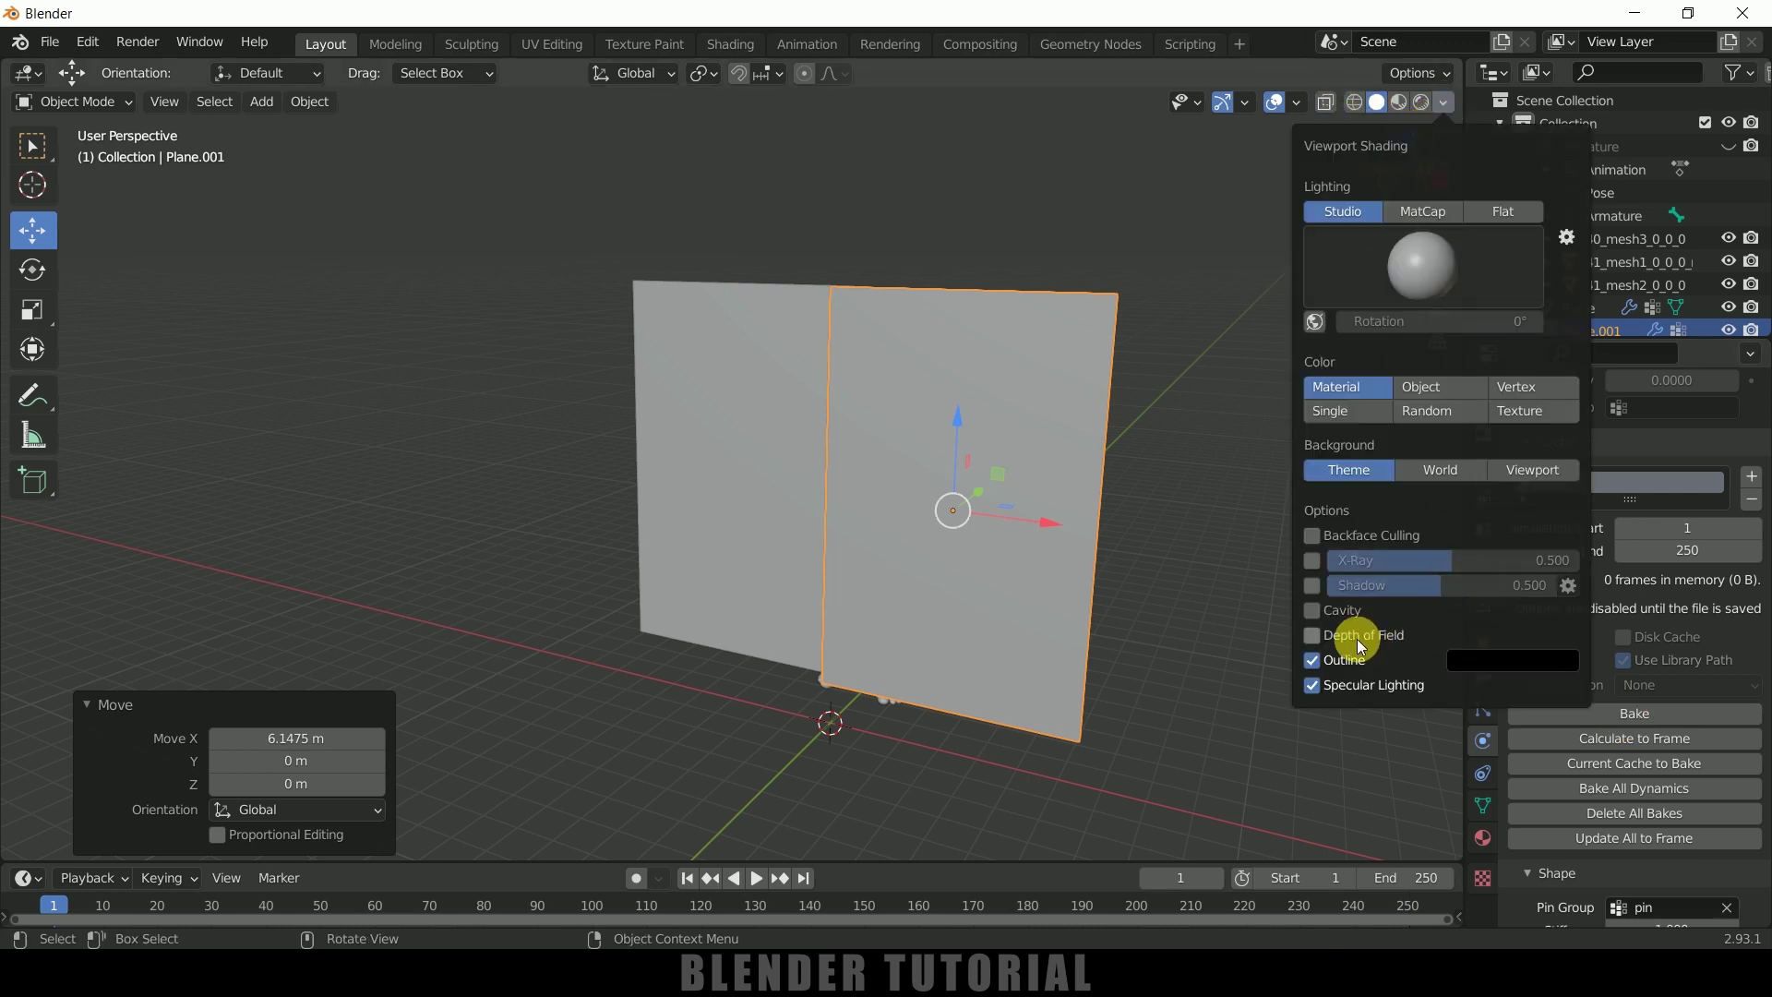
{"action": "left_click", "coordinate": [1315, 610]}
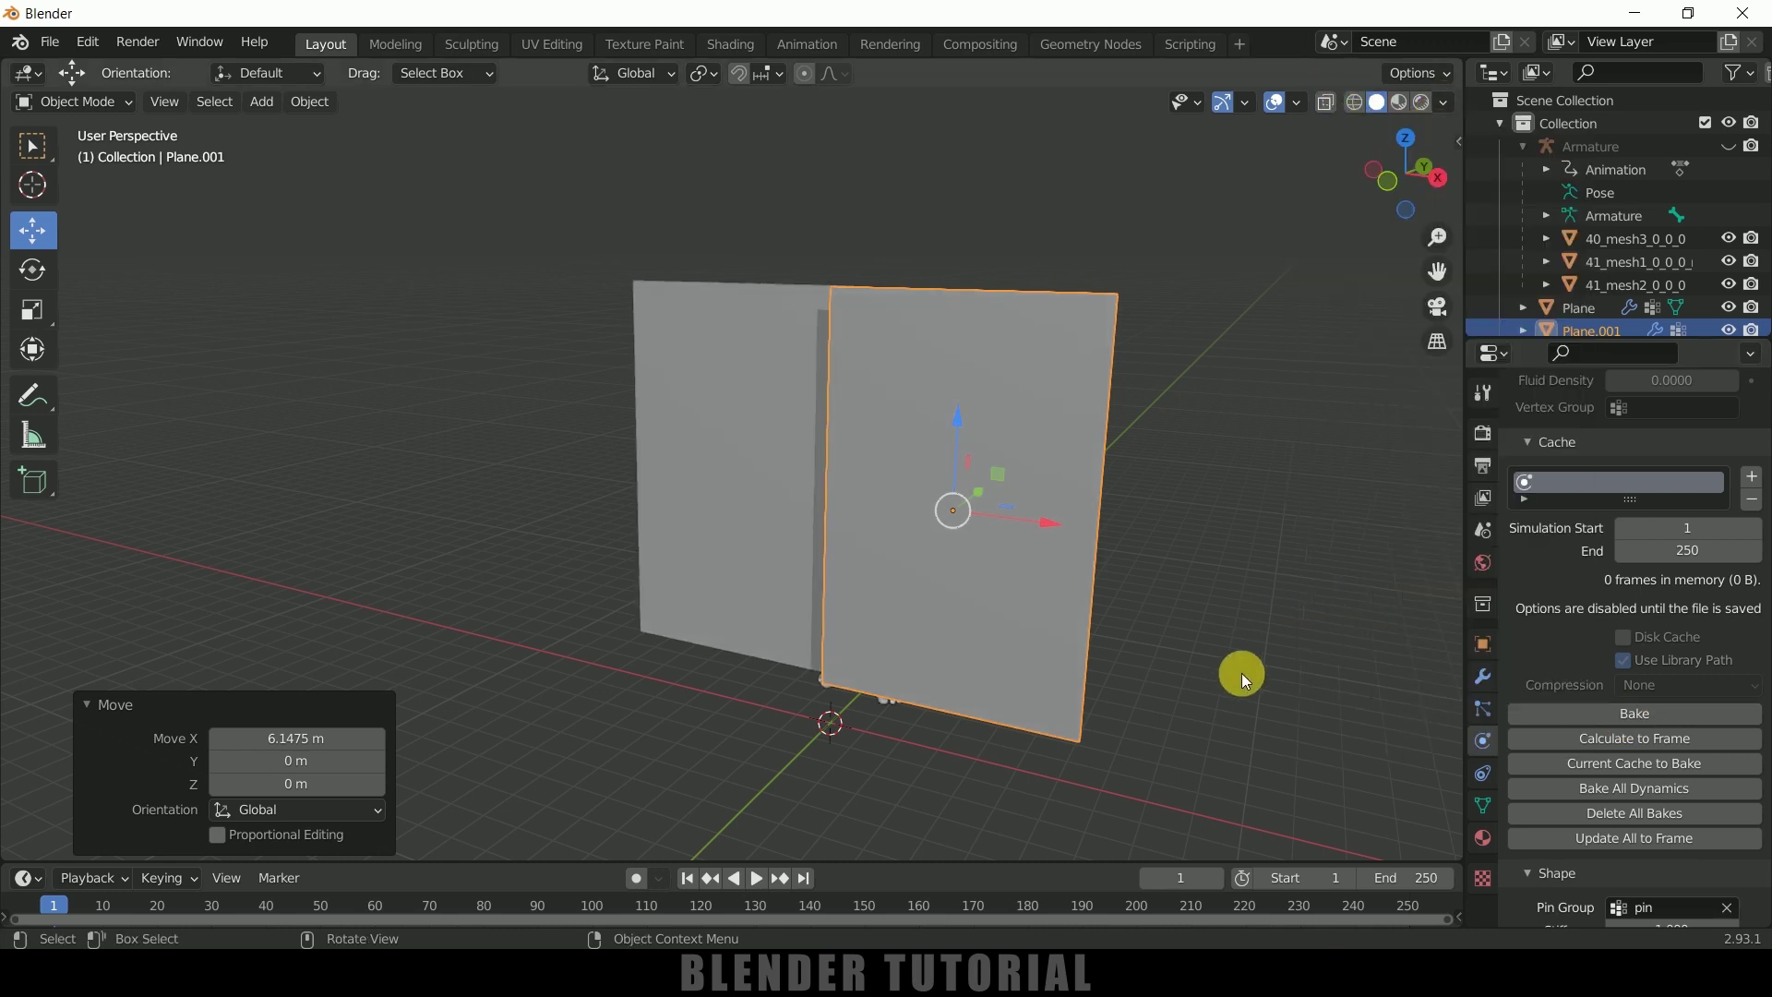
Bake the two-plane cloth simulation, play it, stop at frame 207, then jump to frame 125
{"action": "left_click", "coordinate": [1632, 717]}
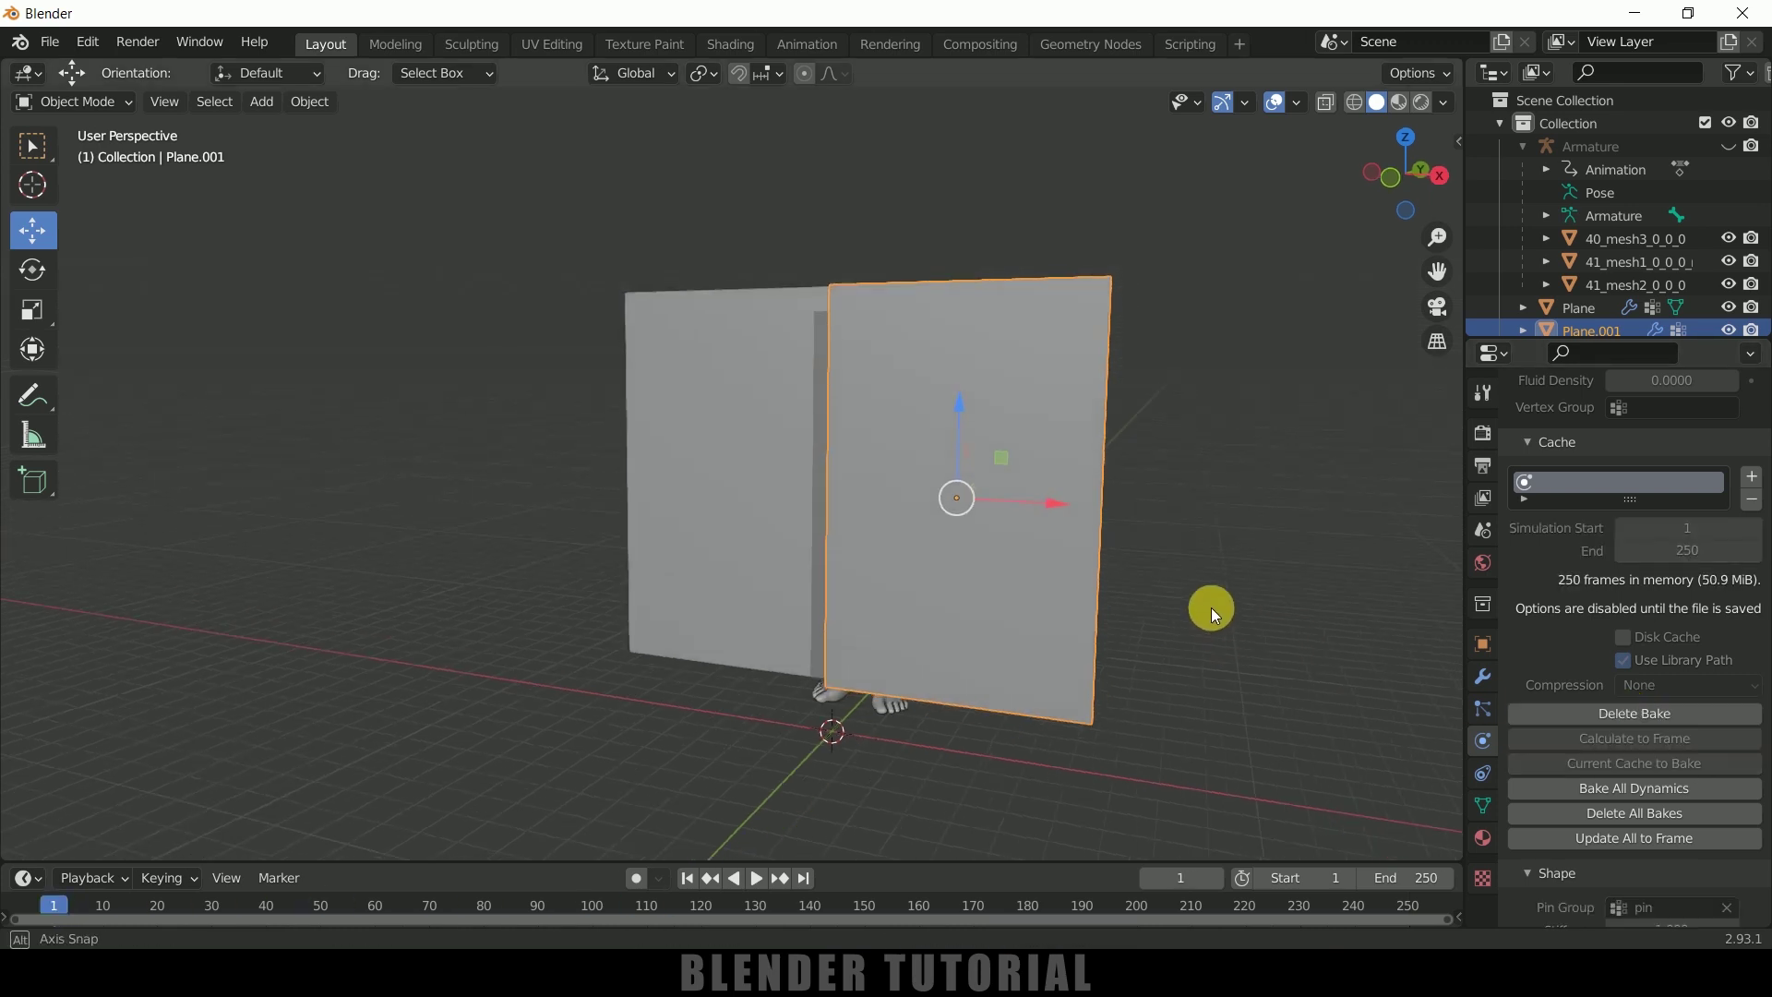
{"action": "left_click", "coordinate": [759, 879]}
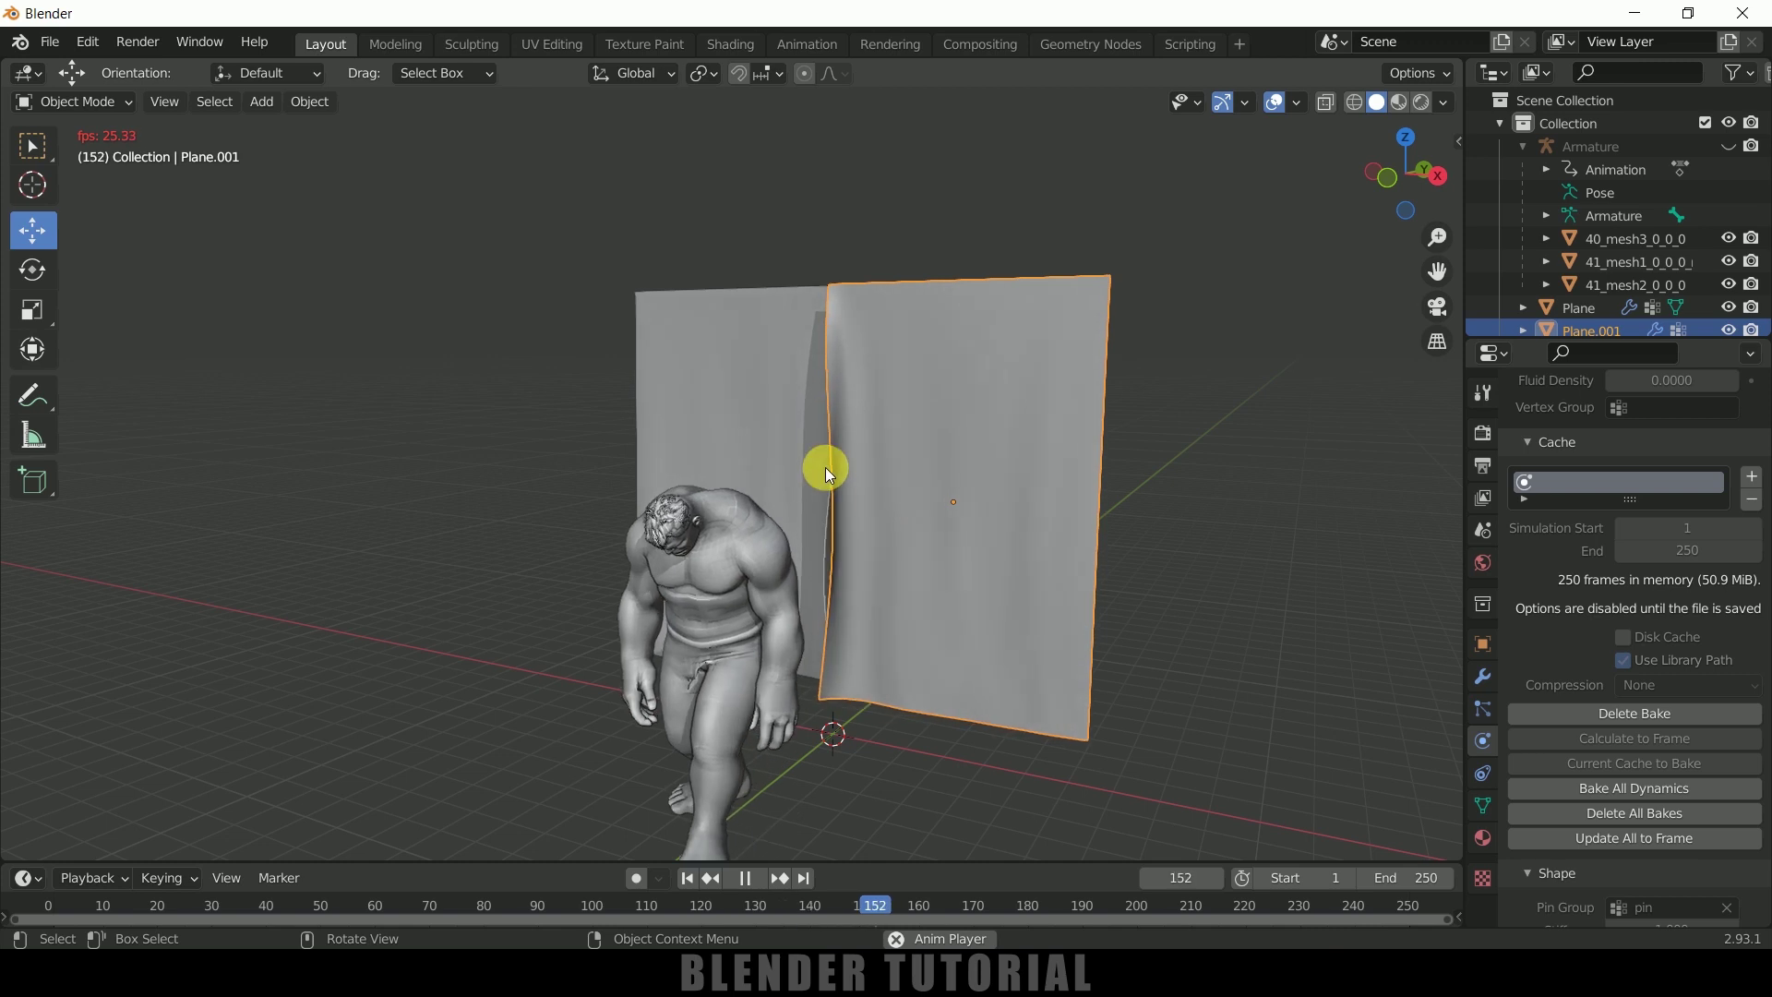
{"action": "left_click", "coordinate": [738, 873]}
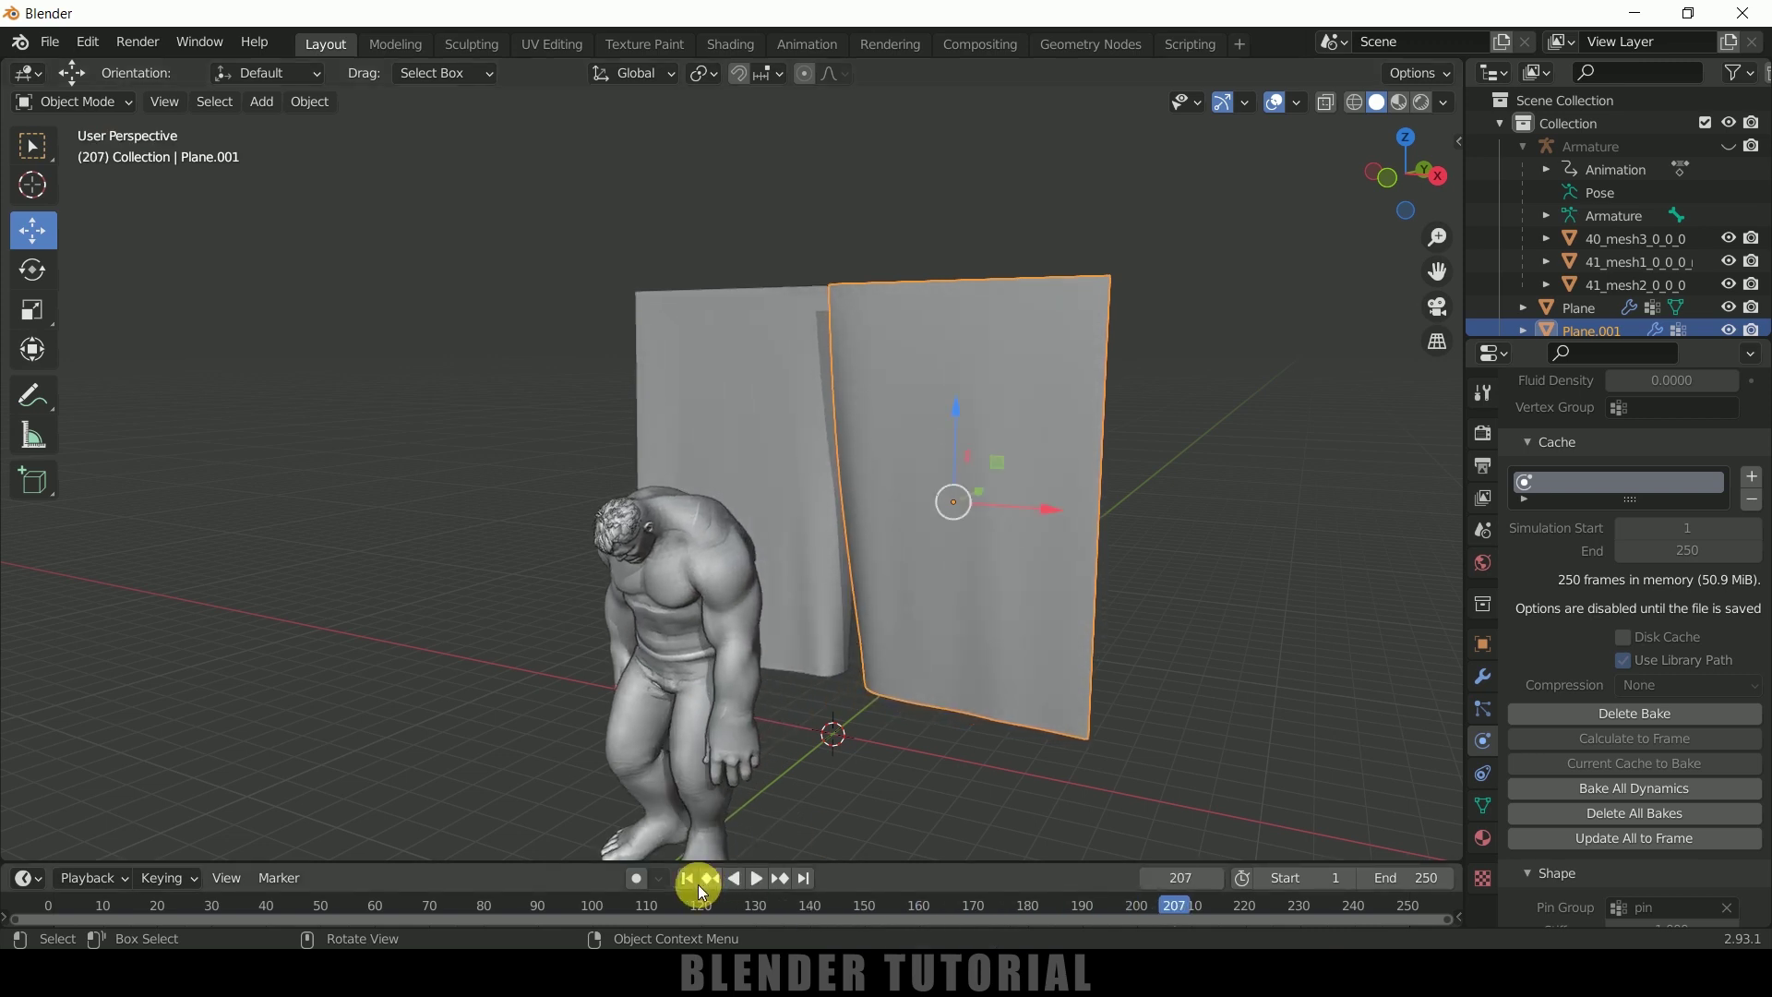
{"action": "left_click", "coordinate": [703, 878]}
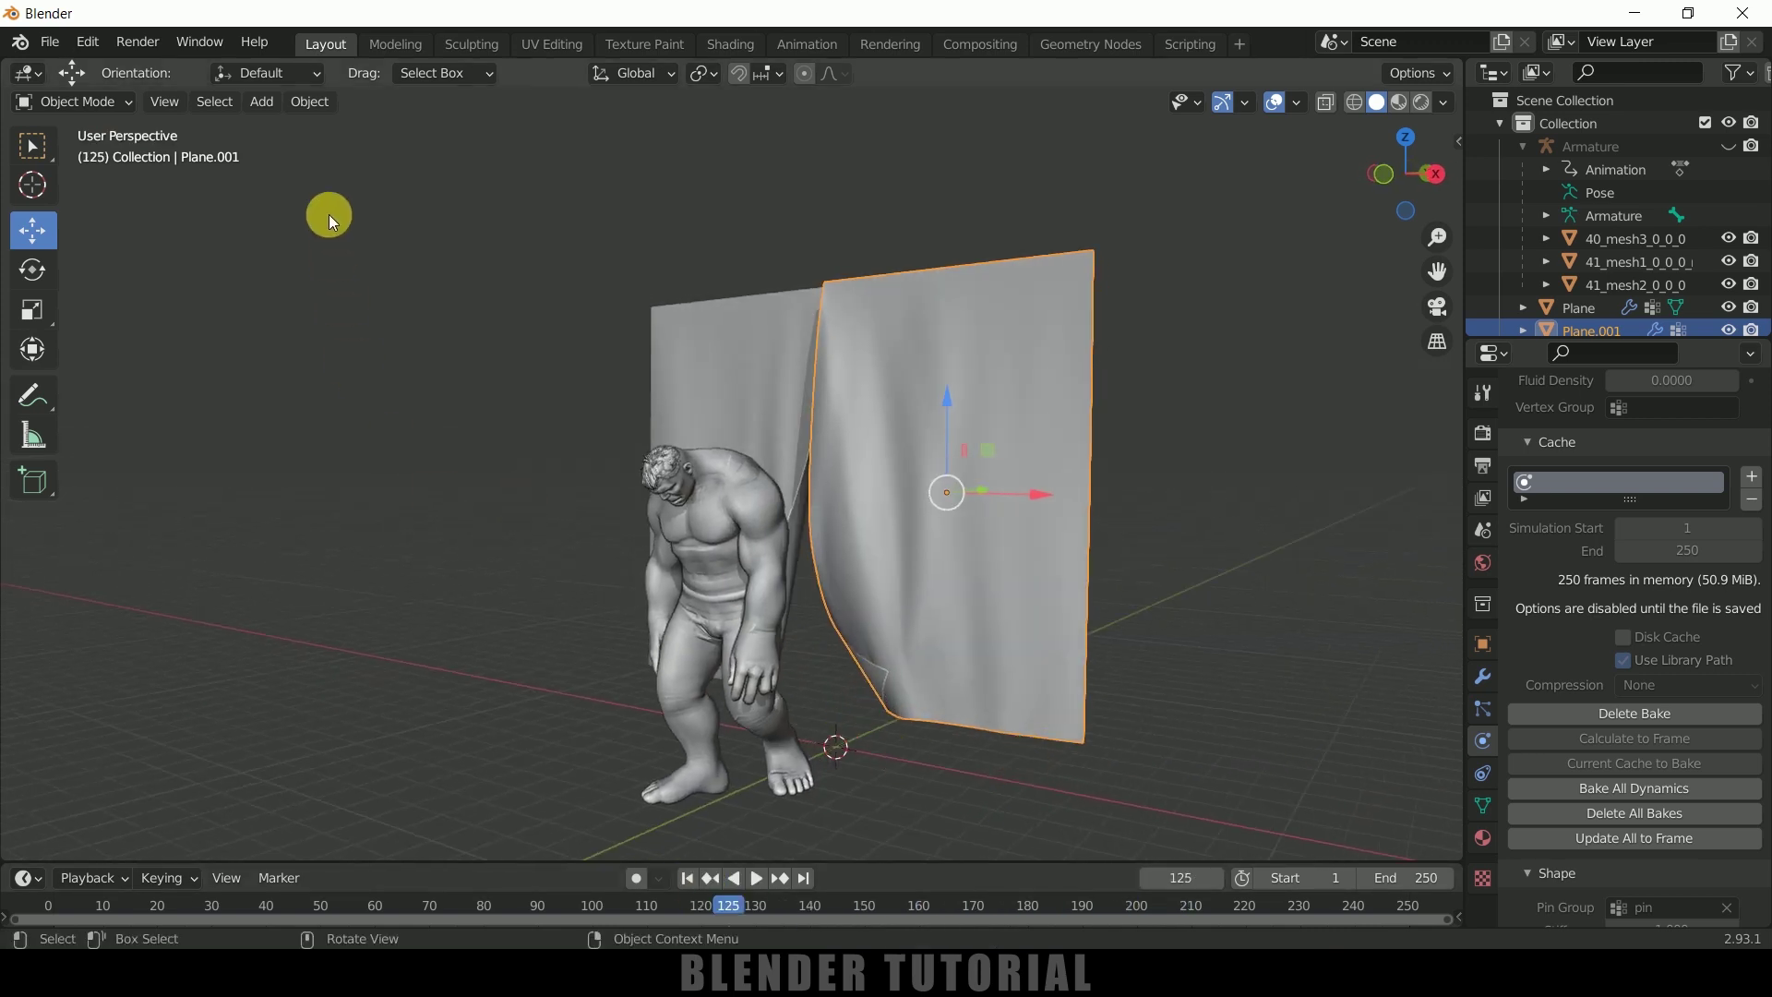
Add a plane mesh and scale it to about 45.2 as the ground floor
{"action": "left_click", "coordinate": [264, 103]}
{"action": "mouse_move", "coordinate": [286, 132]}
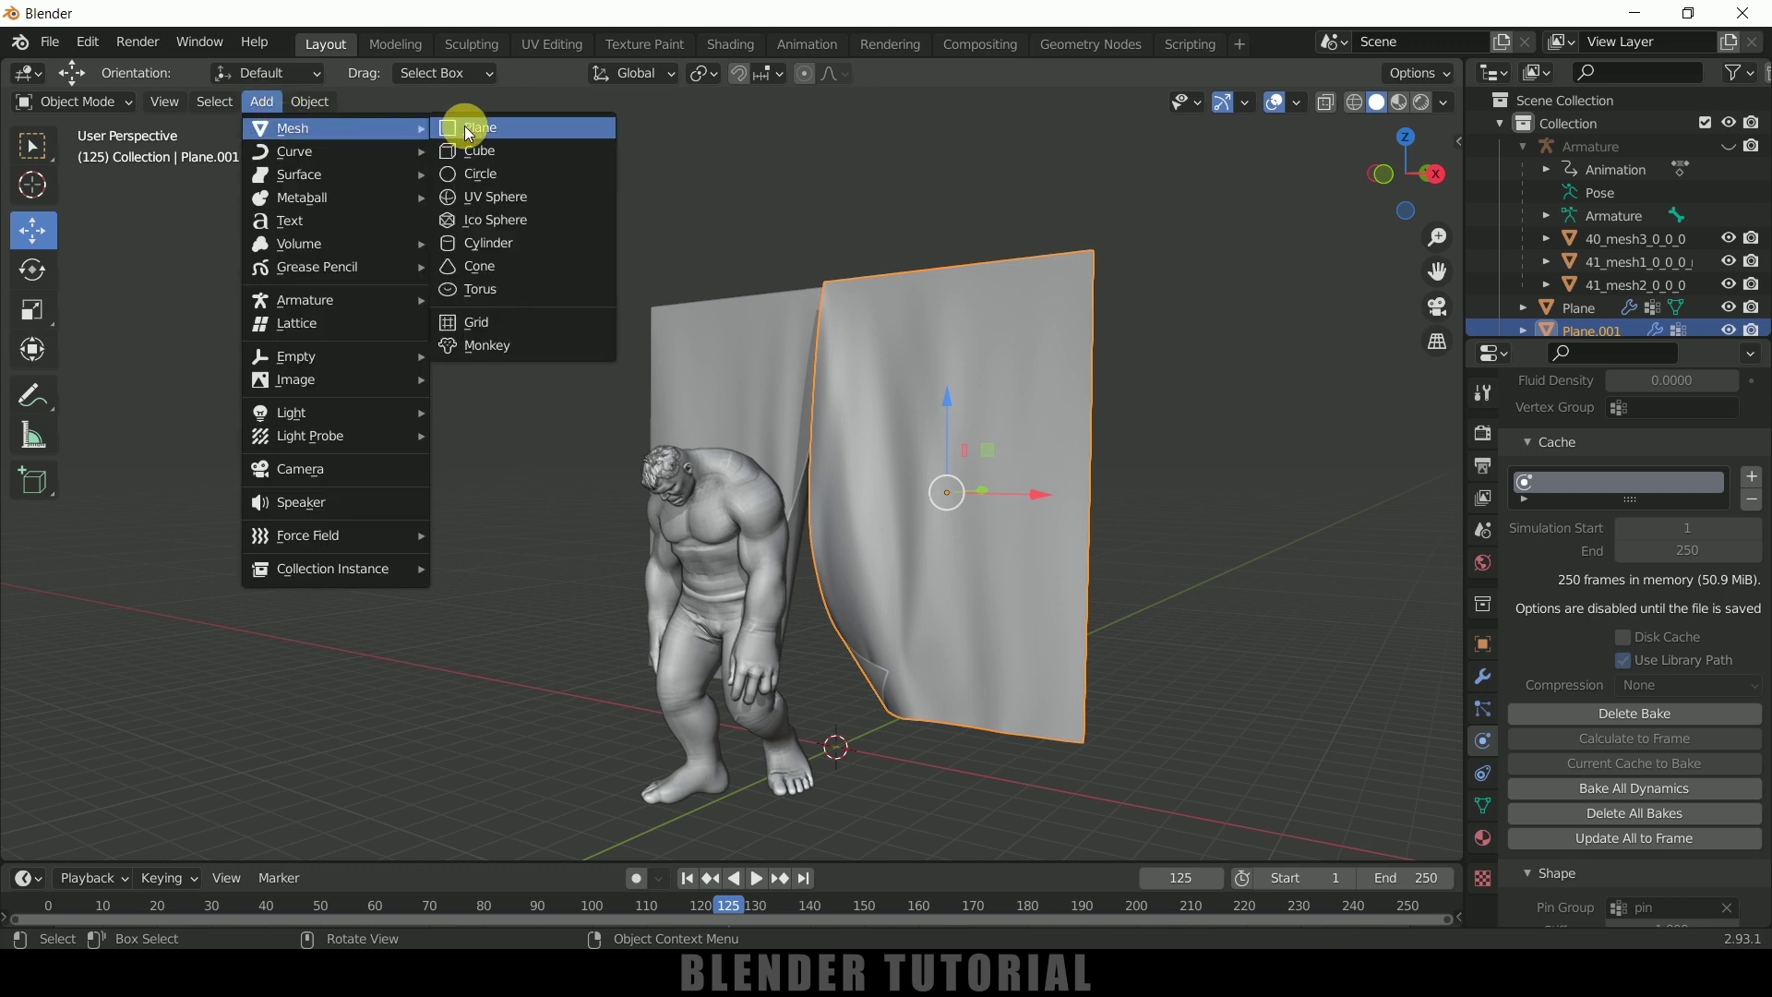
{"action": "left_click", "coordinate": [462, 131]}
{"action": "key", "text": "s"}
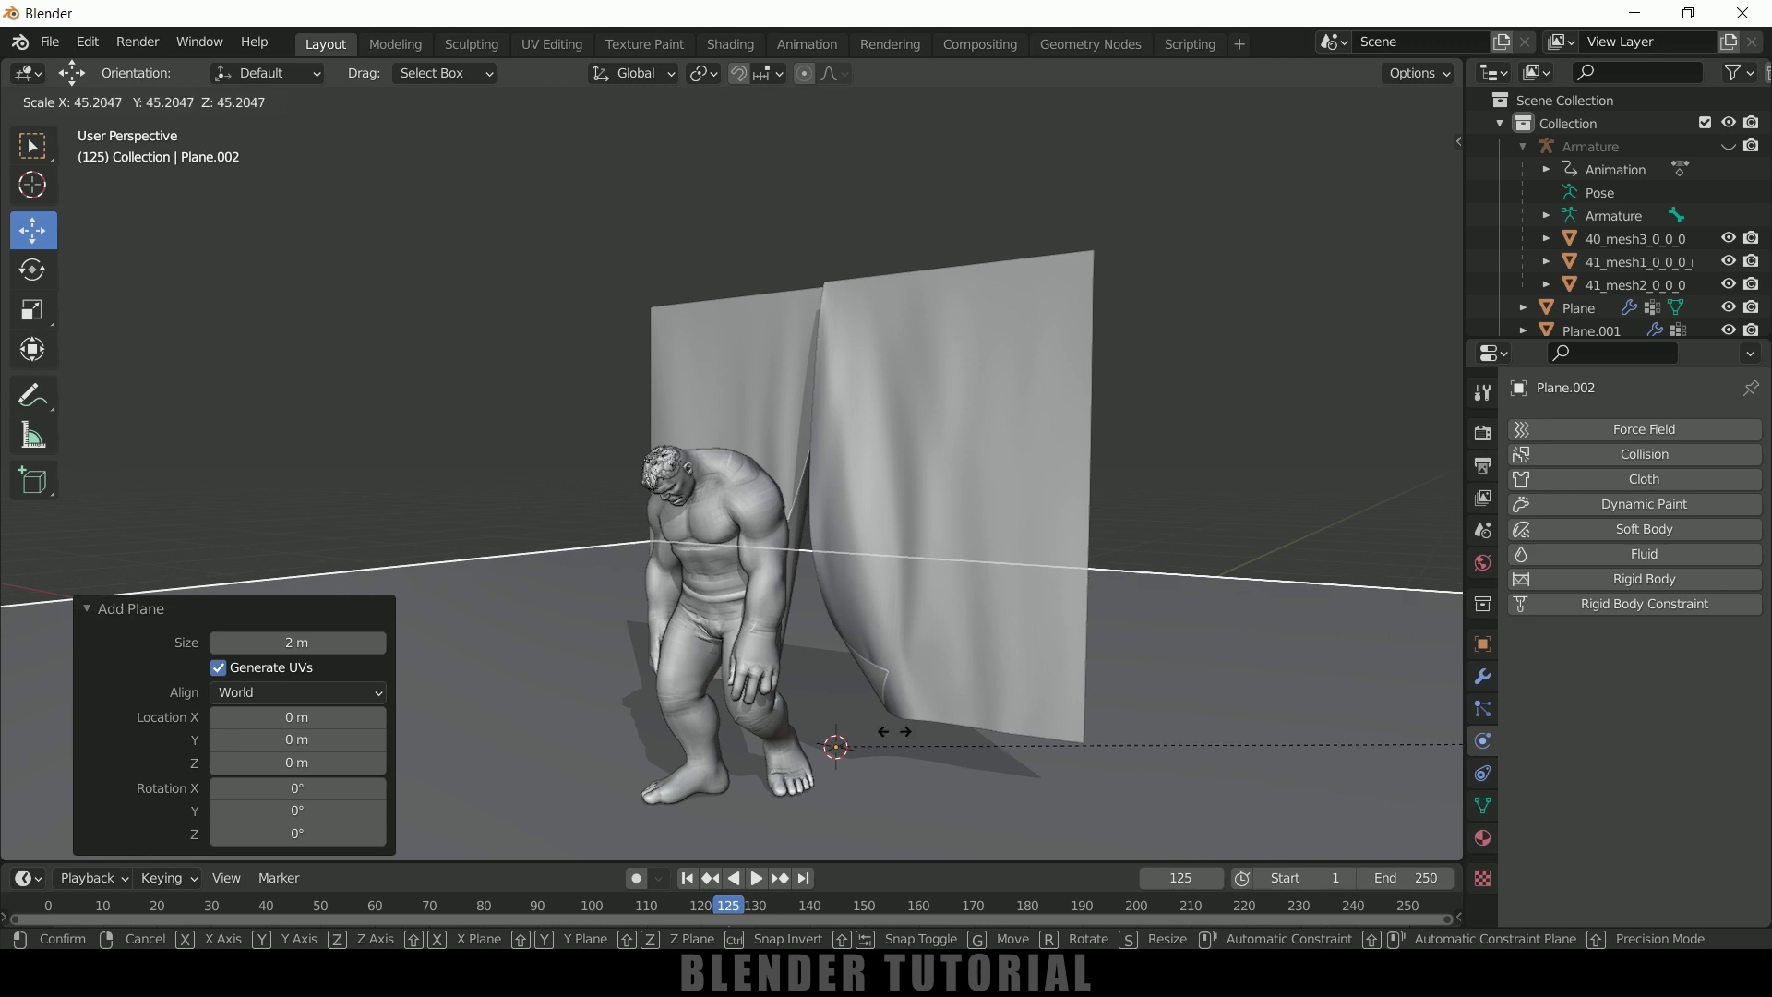
{"action": "left_click", "coordinate": [1144, 749]}
Switch to front view, go back to the first frame, and play the animation
{"action": "key", "text": "KP_1"}
{"action": "key", "text": "shift+Left"}
{"action": "key", "text": "space"}
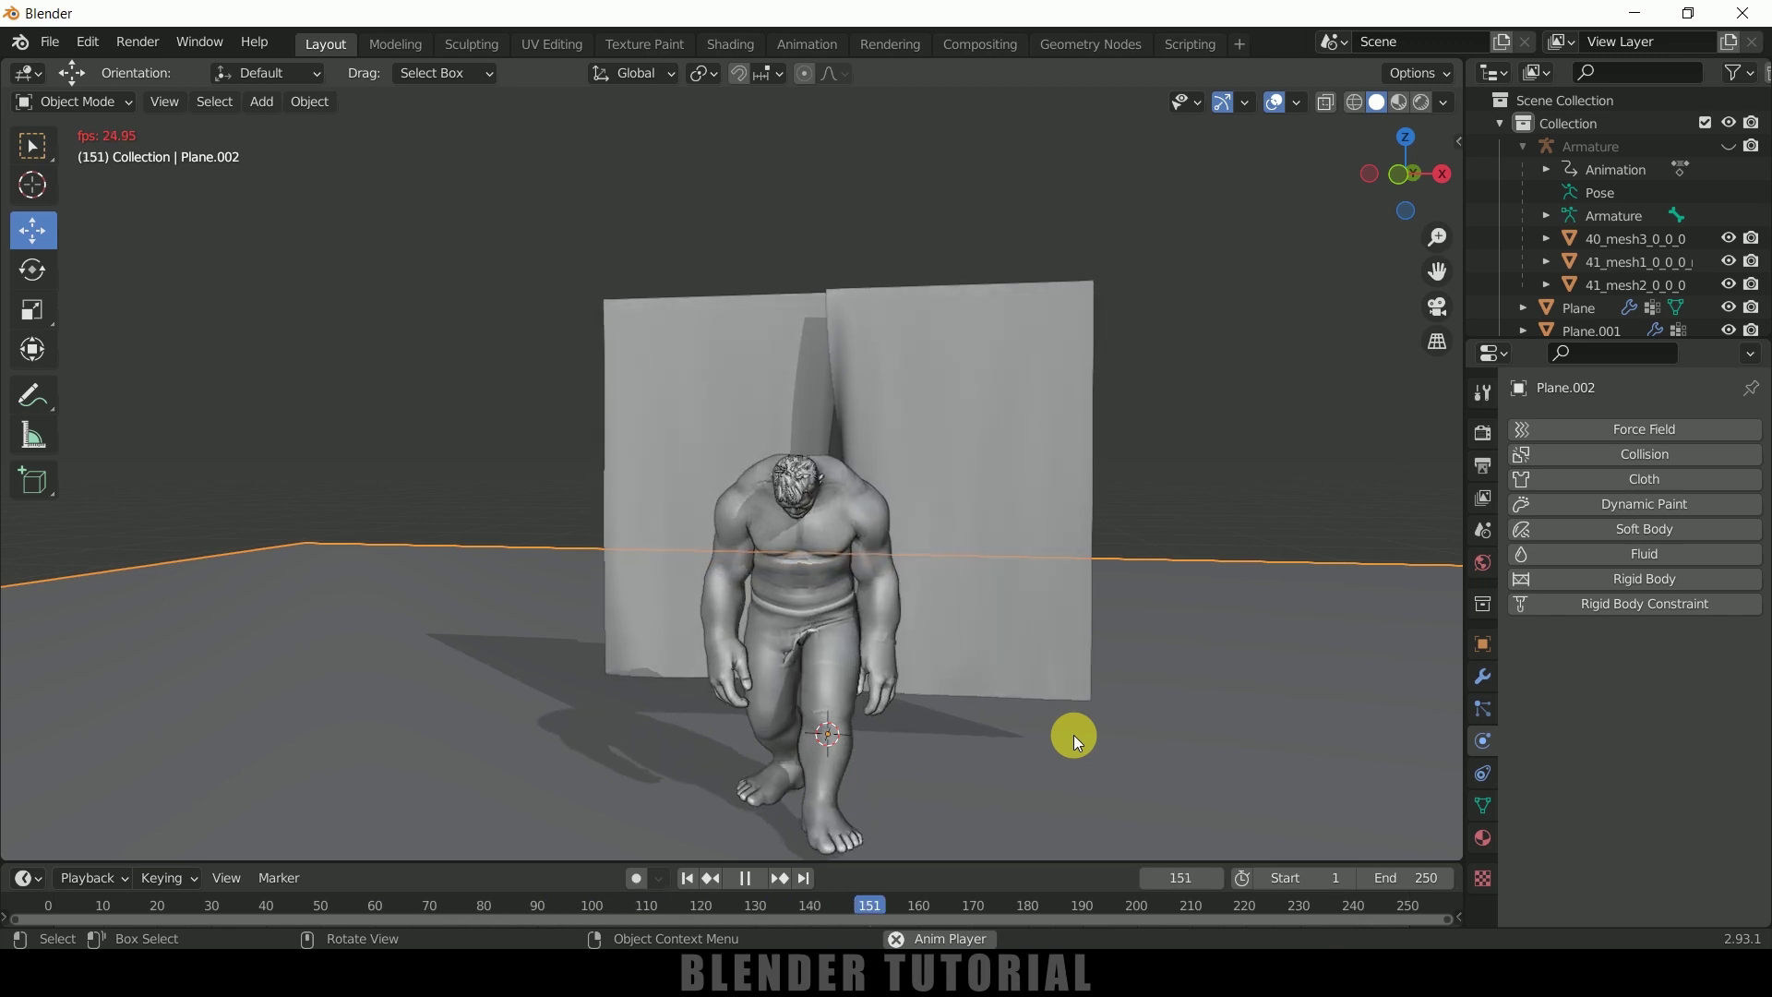
{"action": "left_click", "coordinate": [686, 878]}
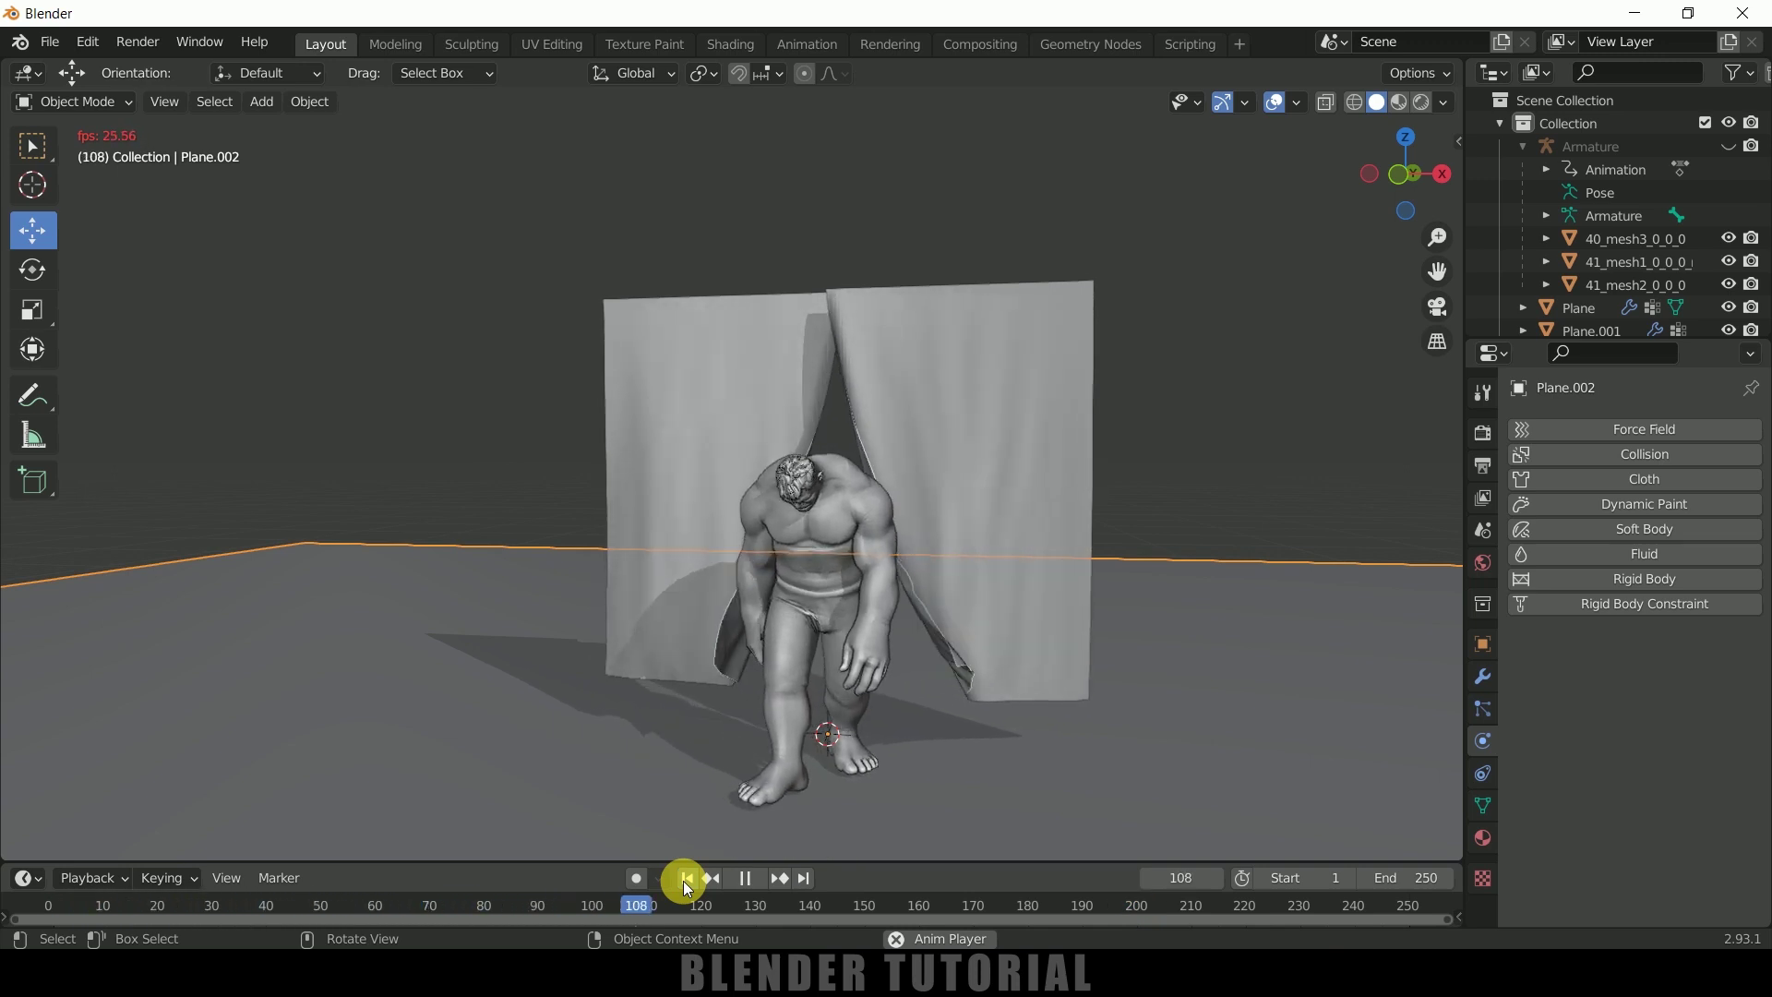
{"action": "left_click", "coordinate": [686, 881]}
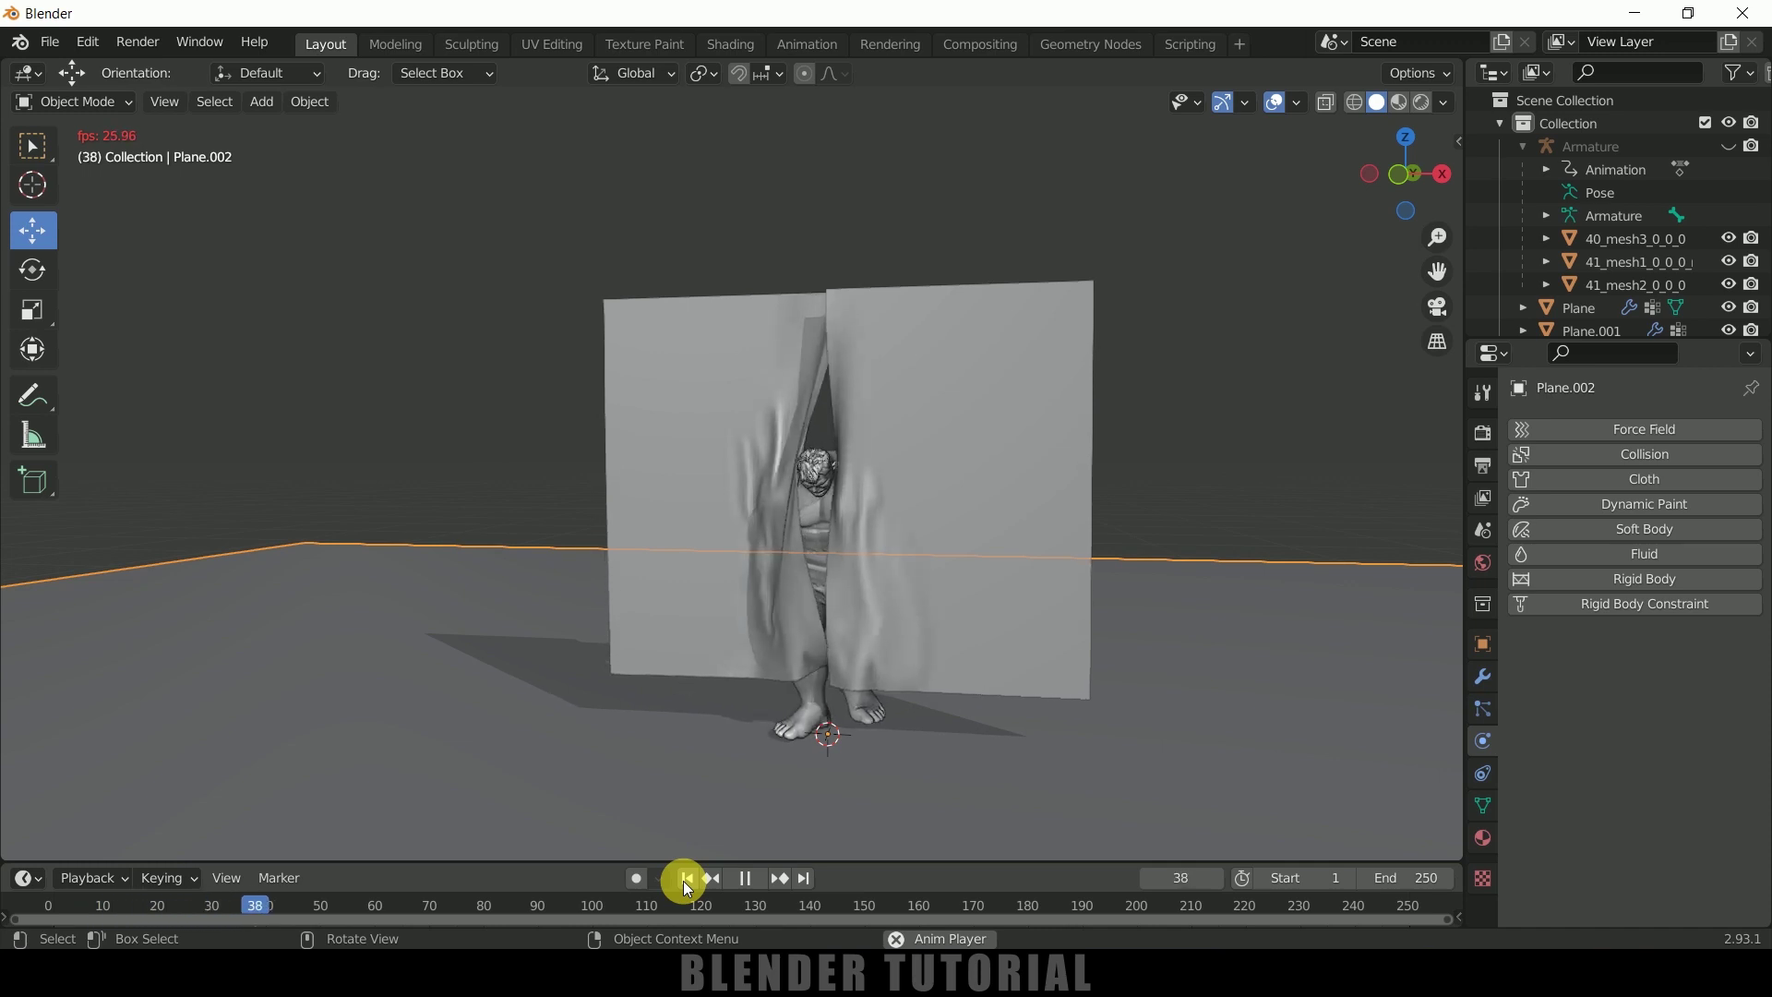